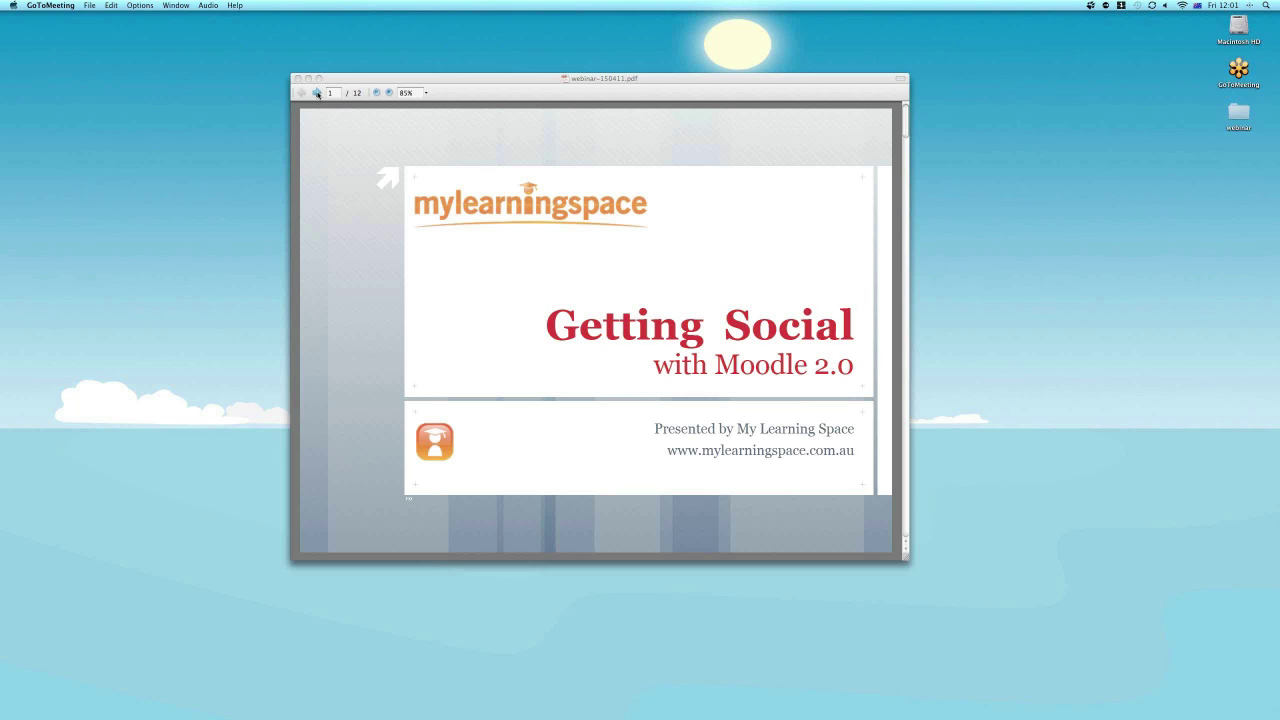
Advance the webinar slides from the Getting Social title slide to page 2, Road Map.
{"action": "left_click", "coordinate": [316, 93]}
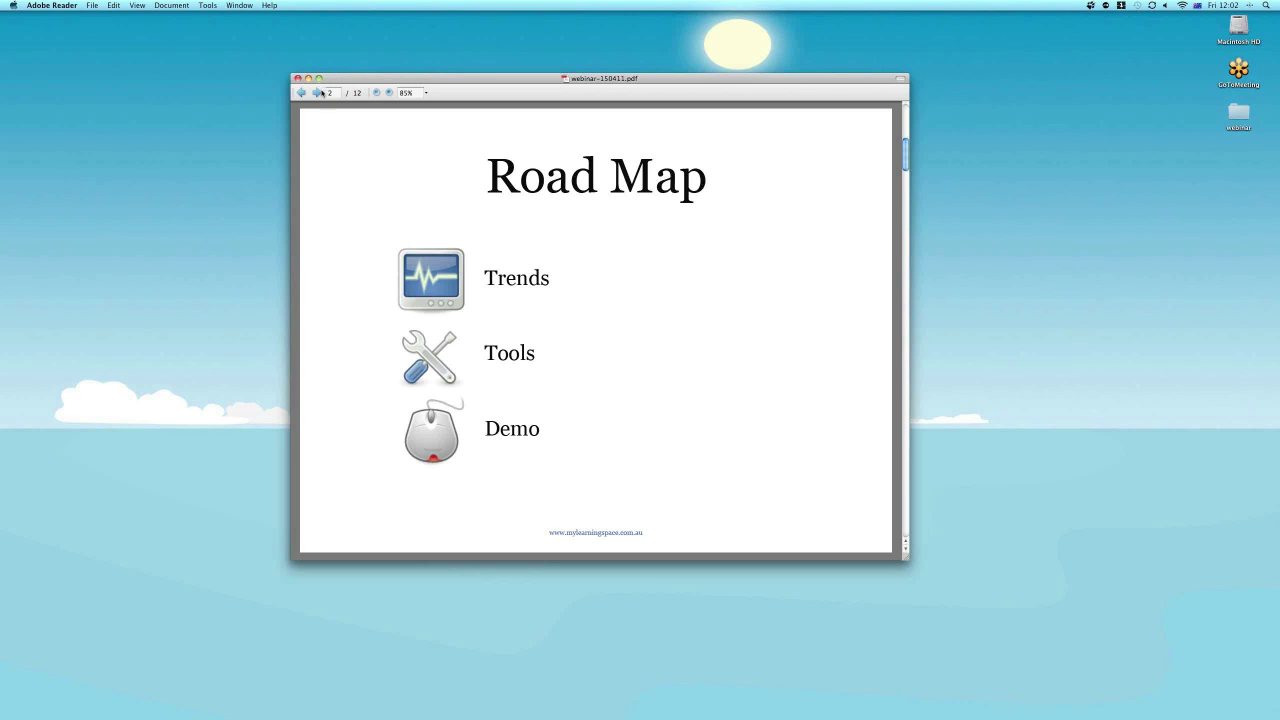
Advance the webinar deck past Road Map to the Poll slide.
{"action": "left_click", "coordinate": [318, 93]}
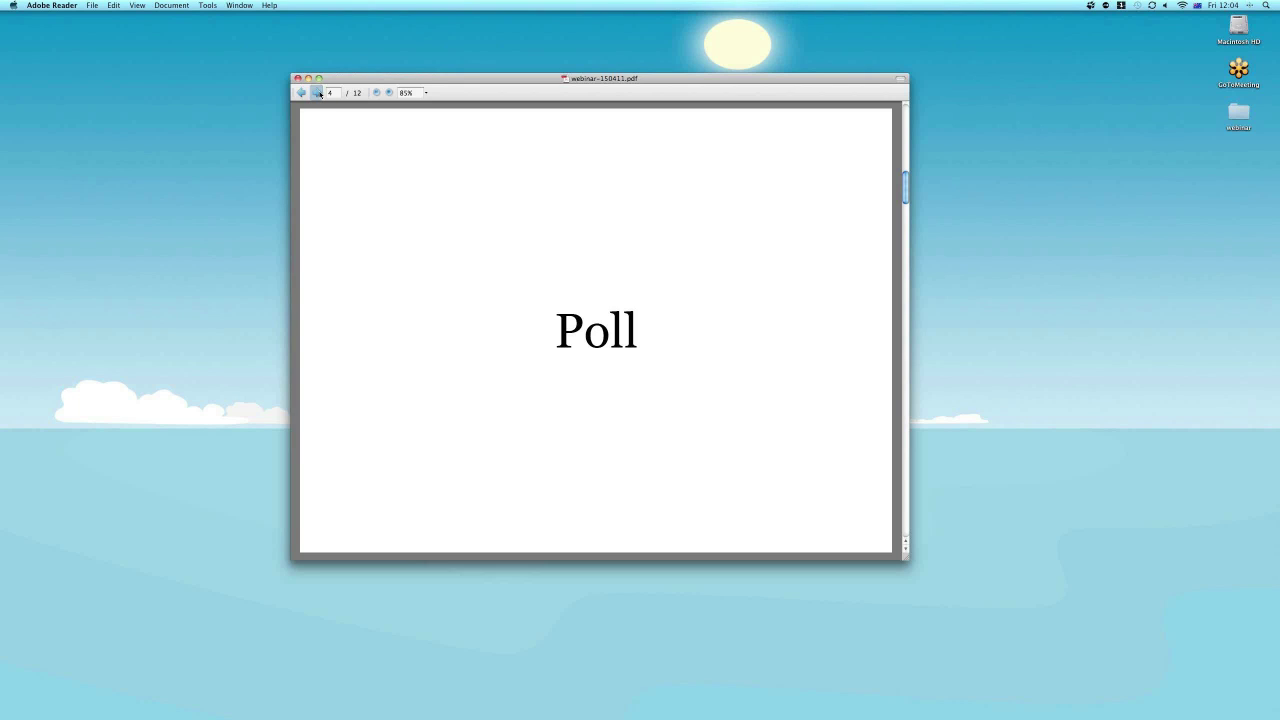
Advance to the Technology Revolution household and mobile statistics slide, page 5 of 12.
{"action": "left_click", "coordinate": [317, 92]}
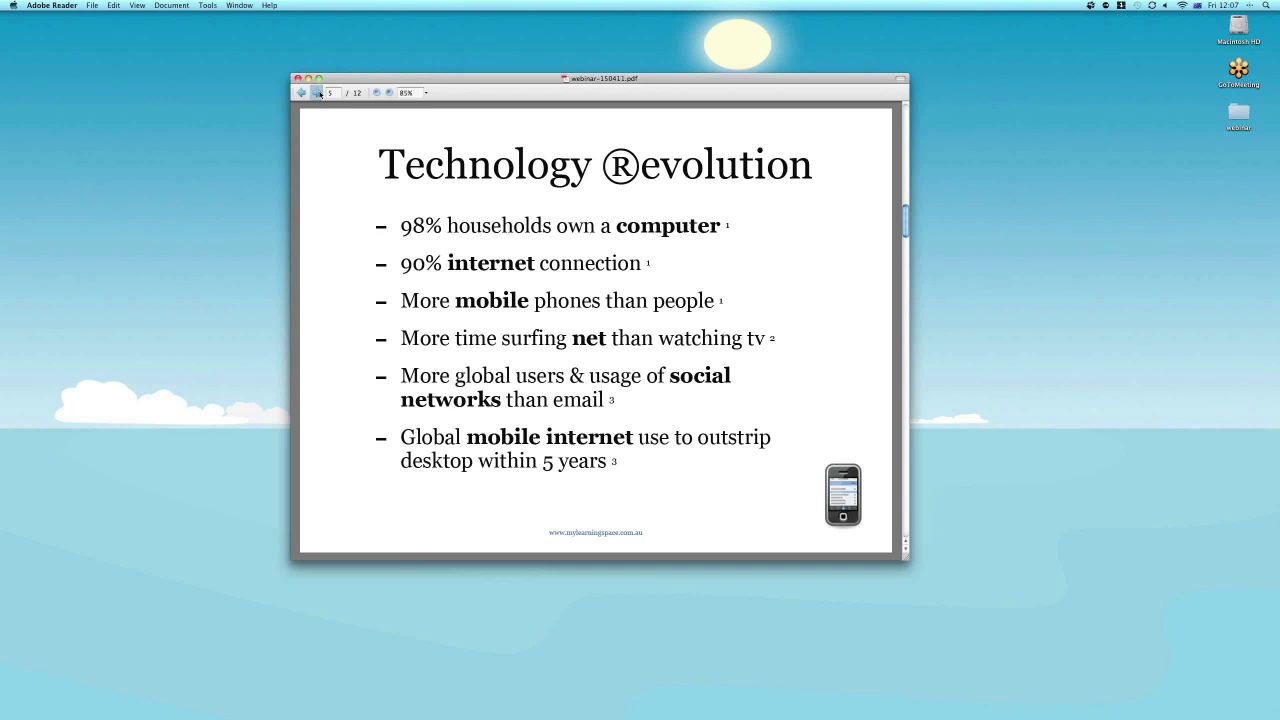
Advance to the Web Services / 2010 Stats table slide, page 6 of 12.
{"action": "left_click", "coordinate": [317, 92]}
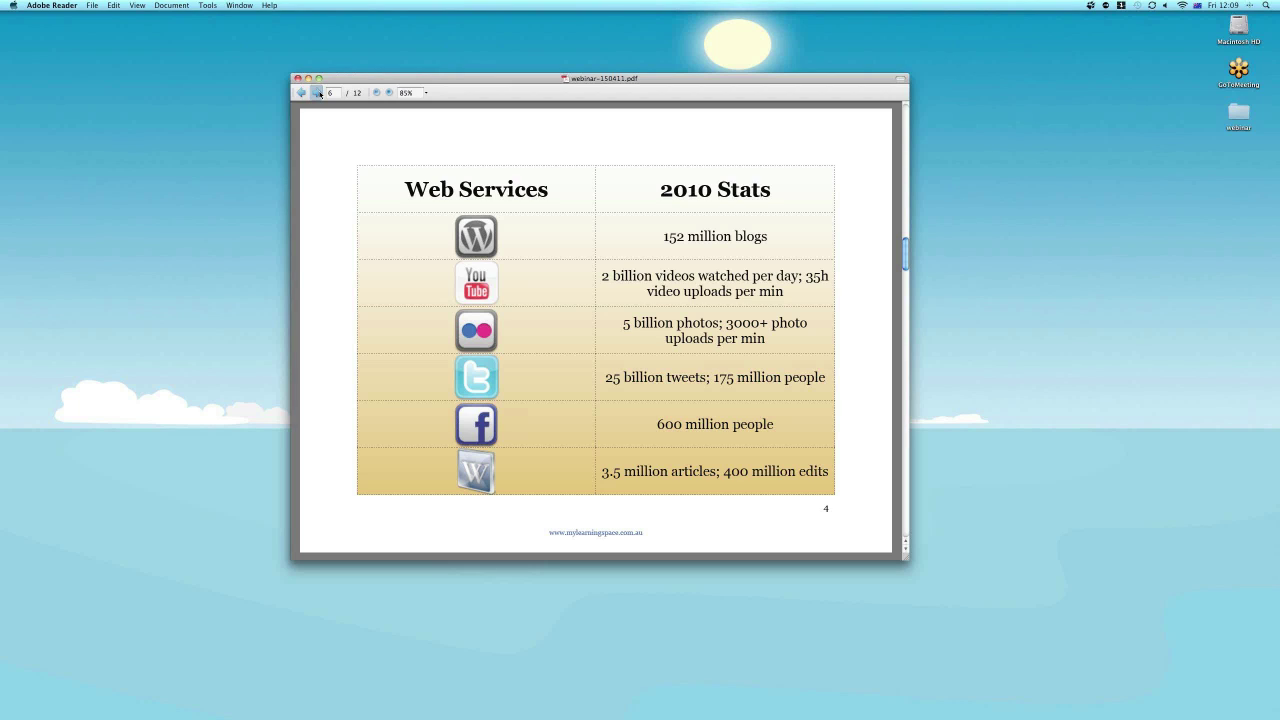
Advance the presentation toward the Social constructionism slide.
{"action": "left_click", "coordinate": [317, 92]}
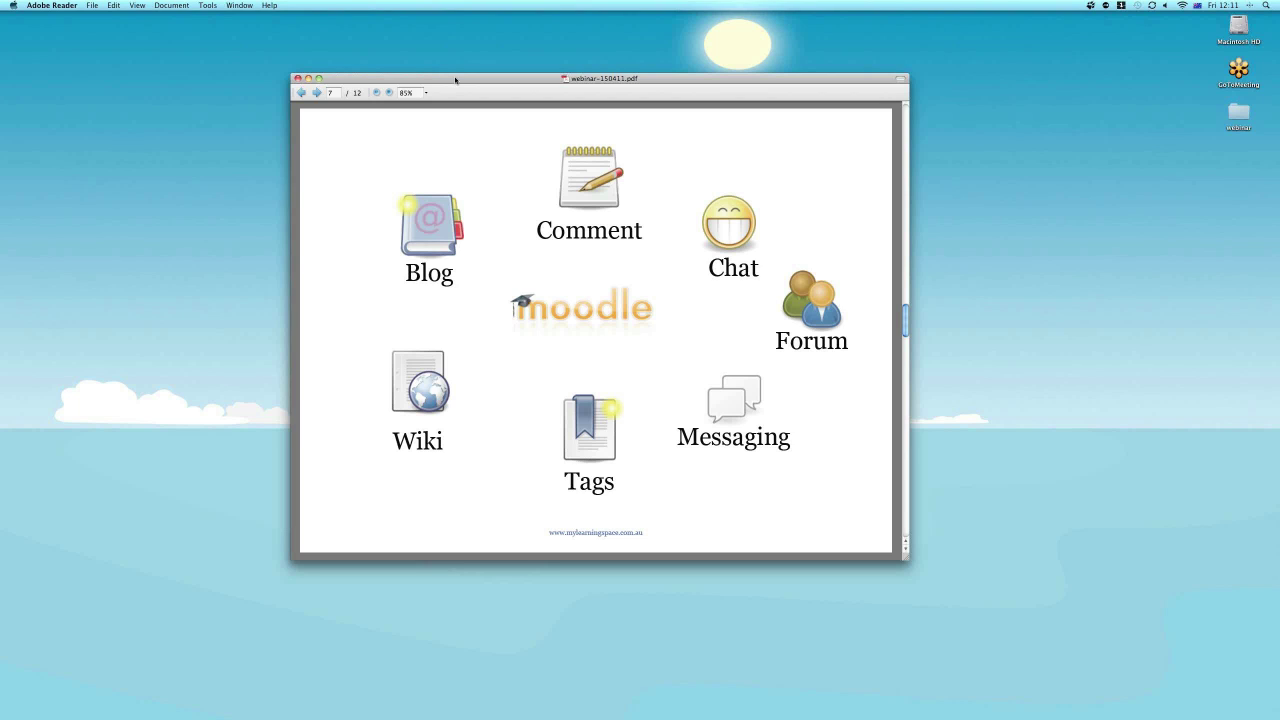
Advance to the Demo slide, nudge the Reader window lower, and switch to Chrome showing Moodle.
{"action": "left_click", "coordinate": [317, 92]}
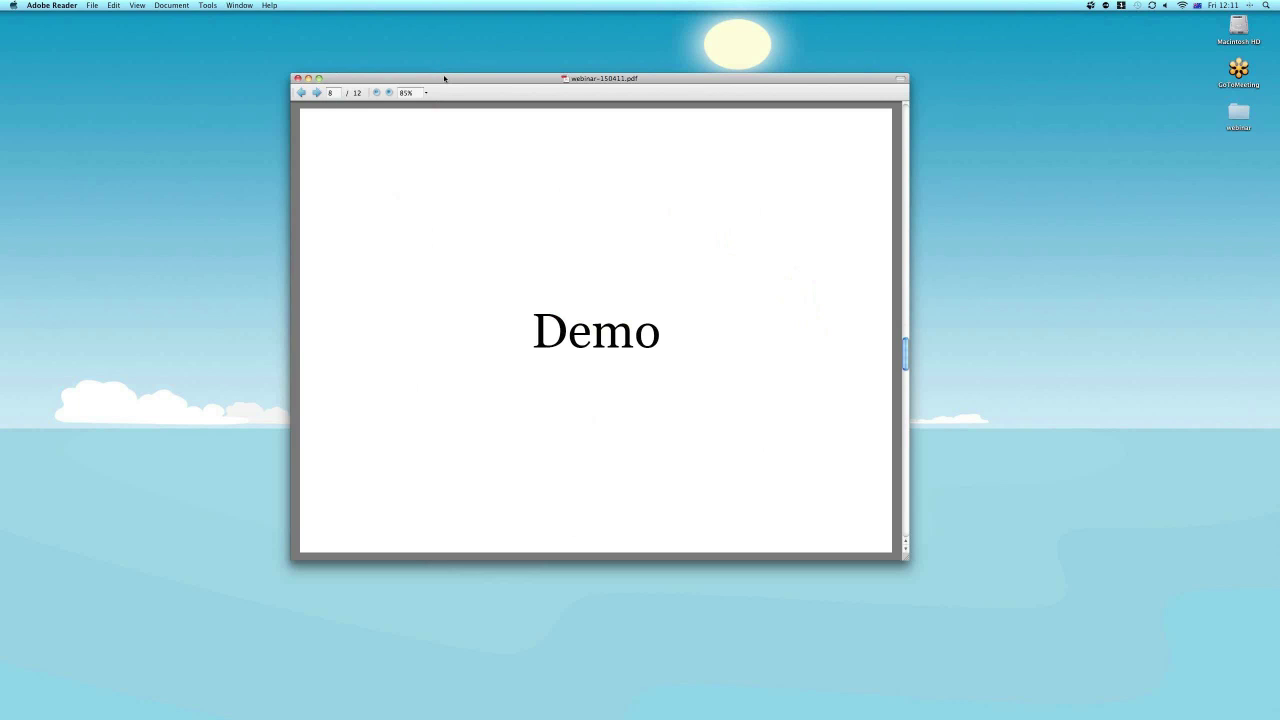
{"action": "left_click_drag", "start_coordinate": [444, 77], "coordinate": [444, 79]}
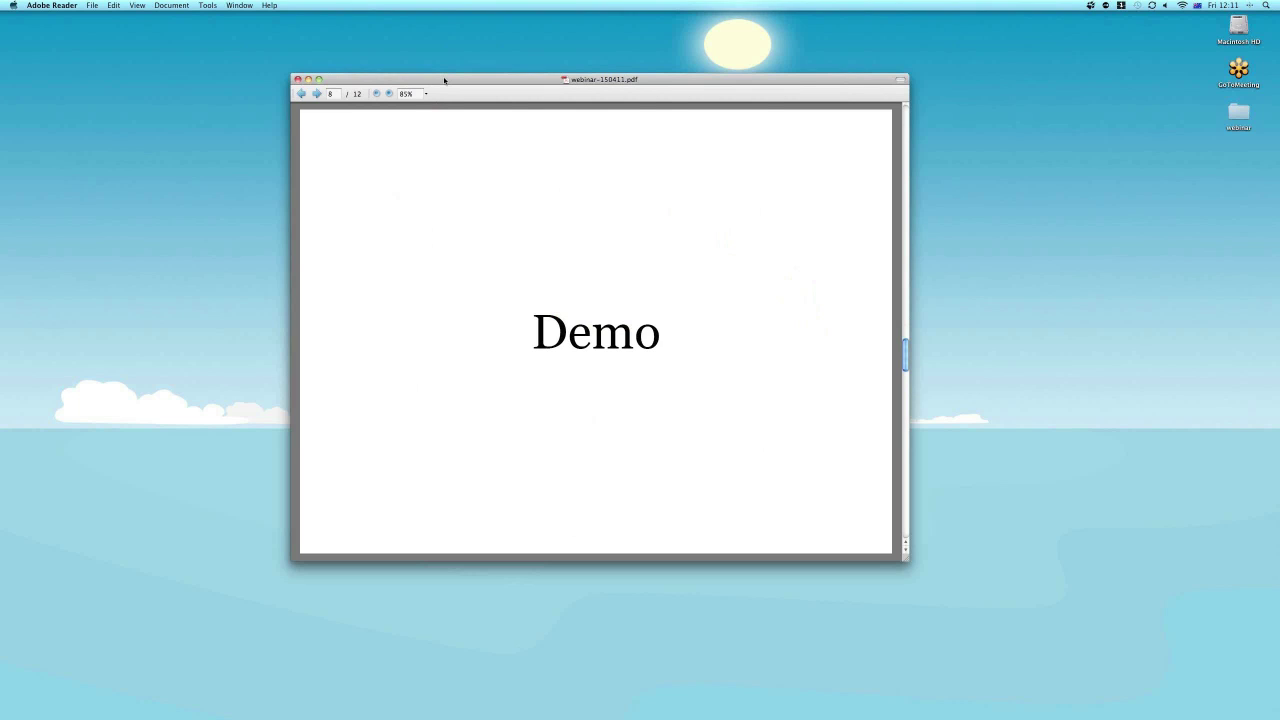
{"action": "left_click_drag", "start_coordinate": [444, 79], "coordinate": [445, 85]}
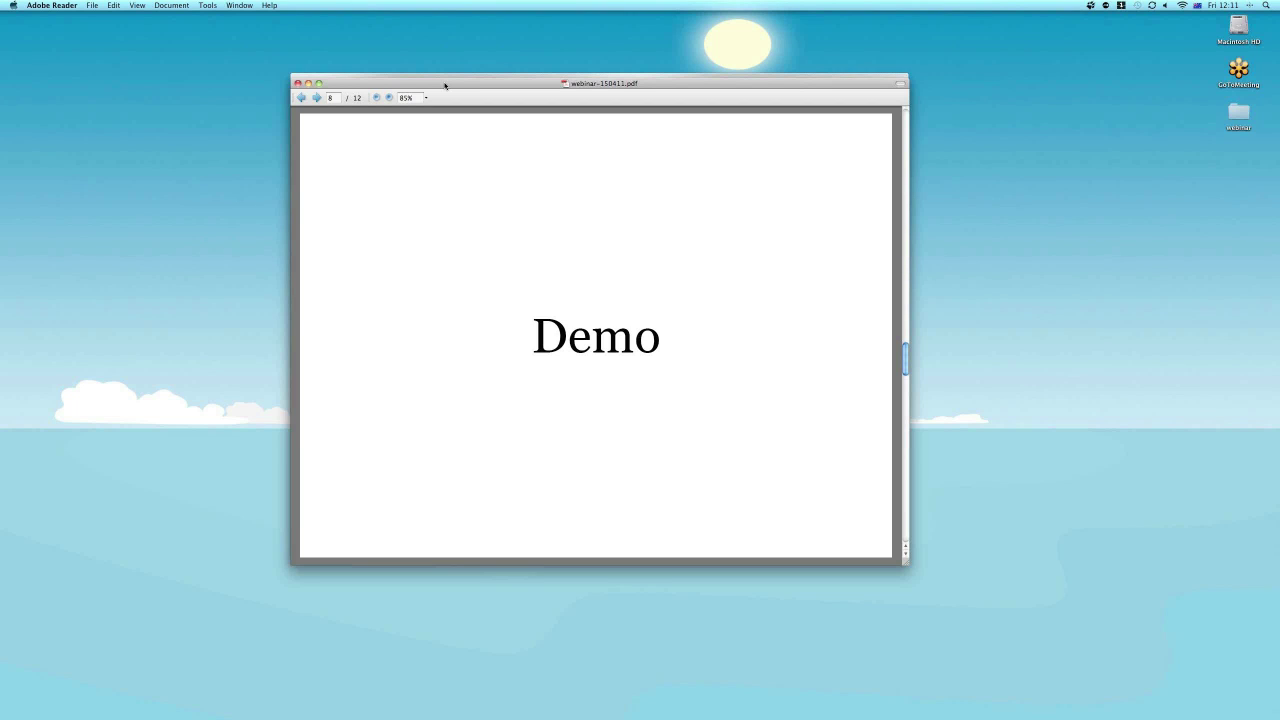
{"action": "key", "text": "super+Tab"}
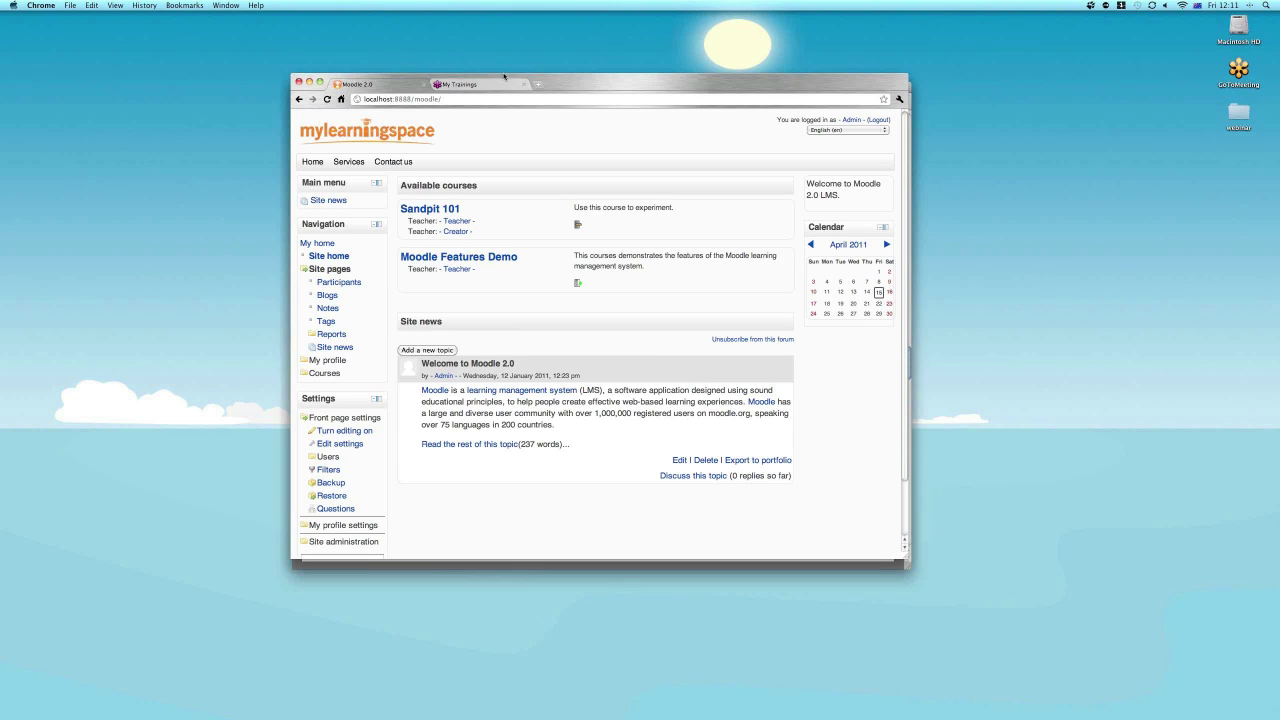
Enter Sandpit 101 and fold away the Courses and Course administration navigation branches.
{"action": "left_click_drag", "start_coordinate": [504, 76], "coordinate": [508, 84]}
{"action": "left_click", "coordinate": [447, 209]}
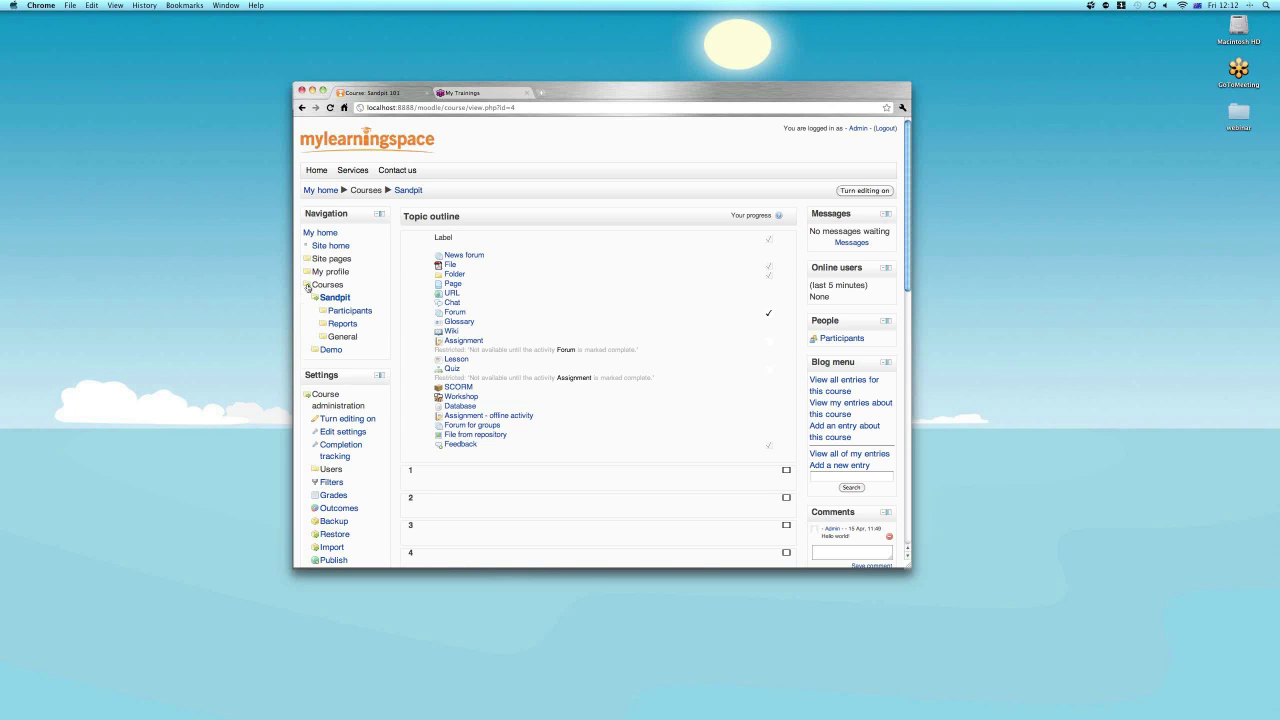
{"action": "left_click", "coordinate": [308, 287]}
{"action": "left_click", "coordinate": [307, 329]}
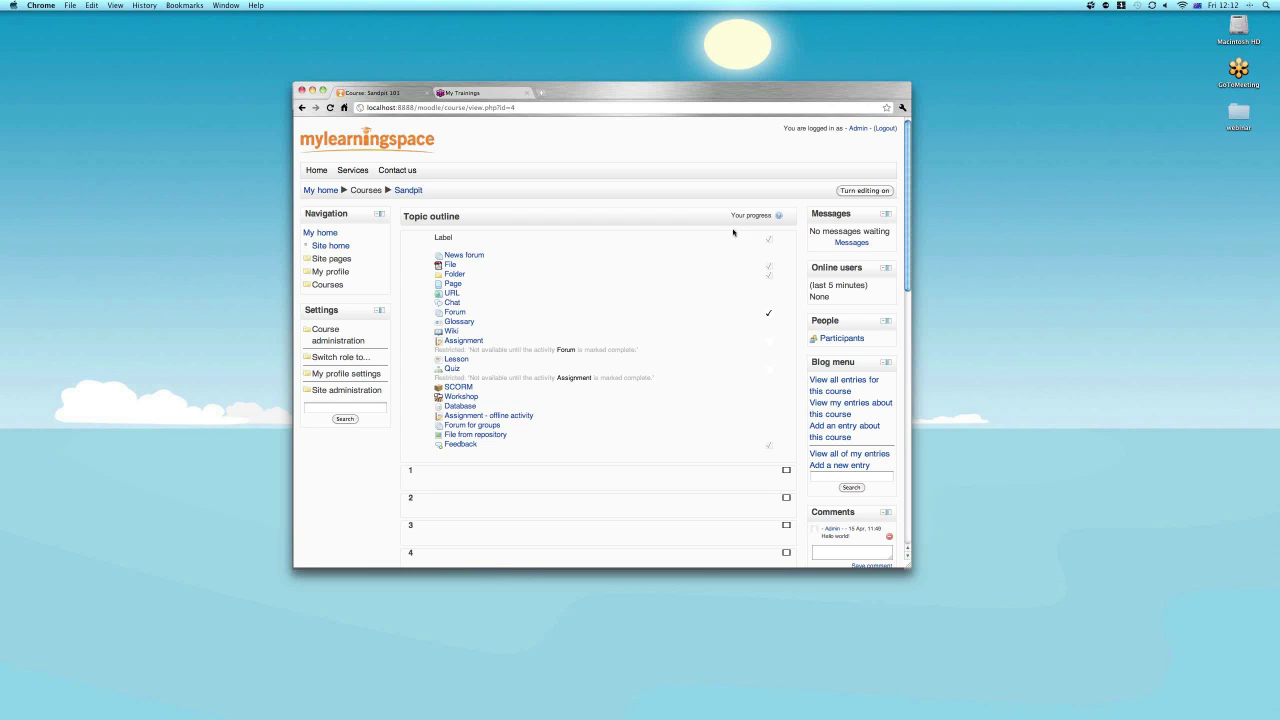
Turn editing on and add a Chat activity to Topic 1 via Add an activity.
{"action": "left_click", "coordinate": [855, 191]}
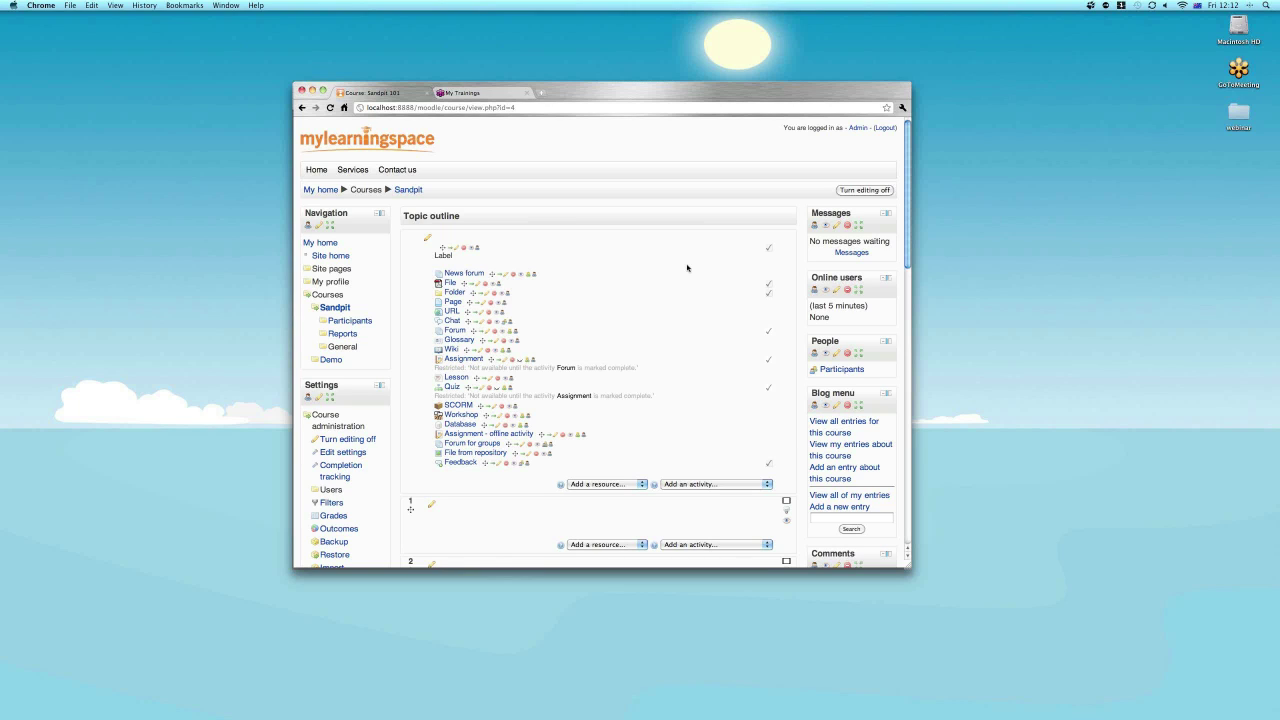
{"action": "scroll", "coordinate": [687, 268], "scroll_direction": "down", "scroll_amount": 1}
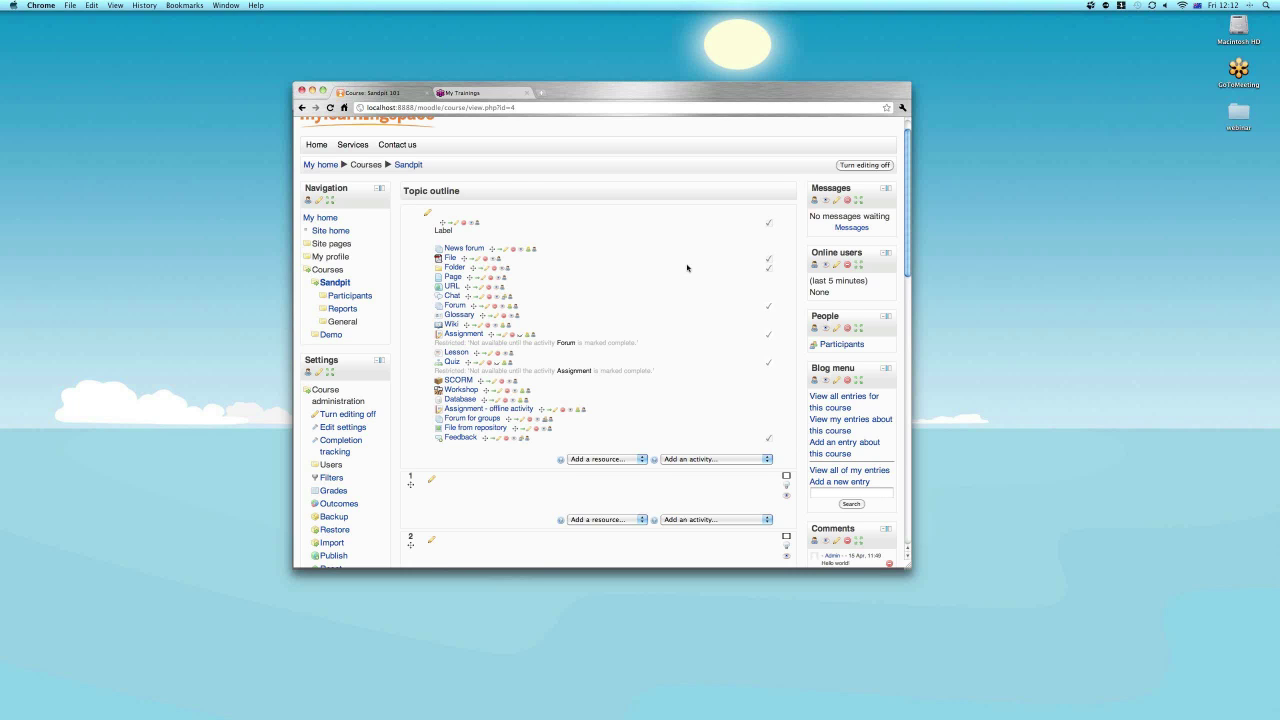
{"action": "scroll", "coordinate": [687, 268], "scroll_direction": "down", "scroll_amount": 5}
{"action": "left_click", "coordinate": [692, 357]}
{"action": "left_click", "coordinate": [687, 414]}
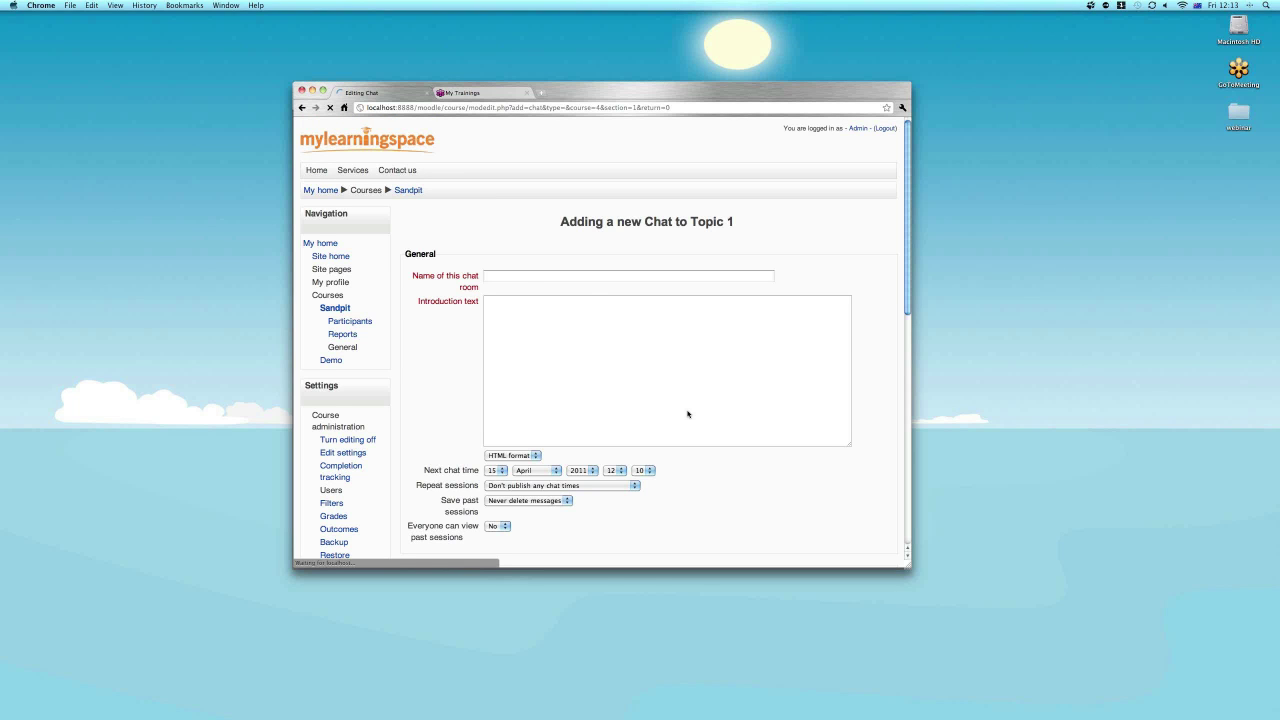
Enter 'Chat 1' as the chat room name and 'Lets chat here' as its introduction.
{"action": "left_click", "coordinate": [514, 277]}
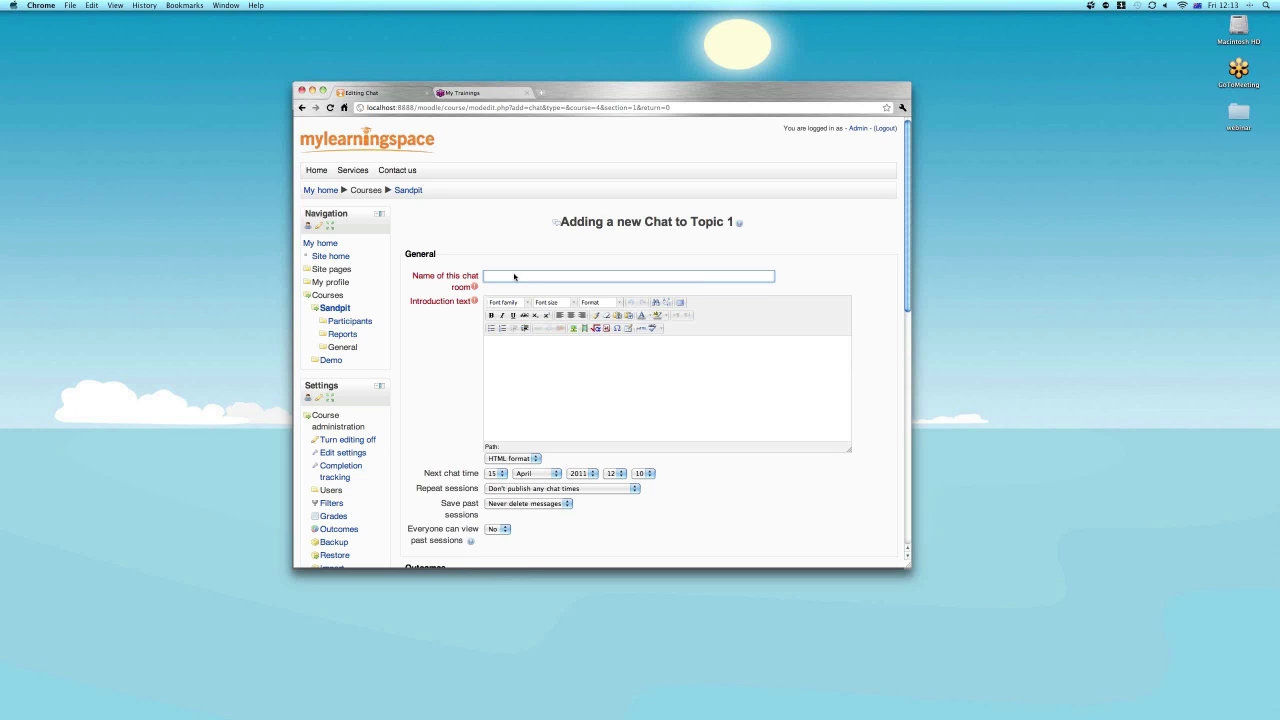
{"action": "type", "text": "Chat 1"}
{"action": "left_click", "coordinate": [533, 355]}
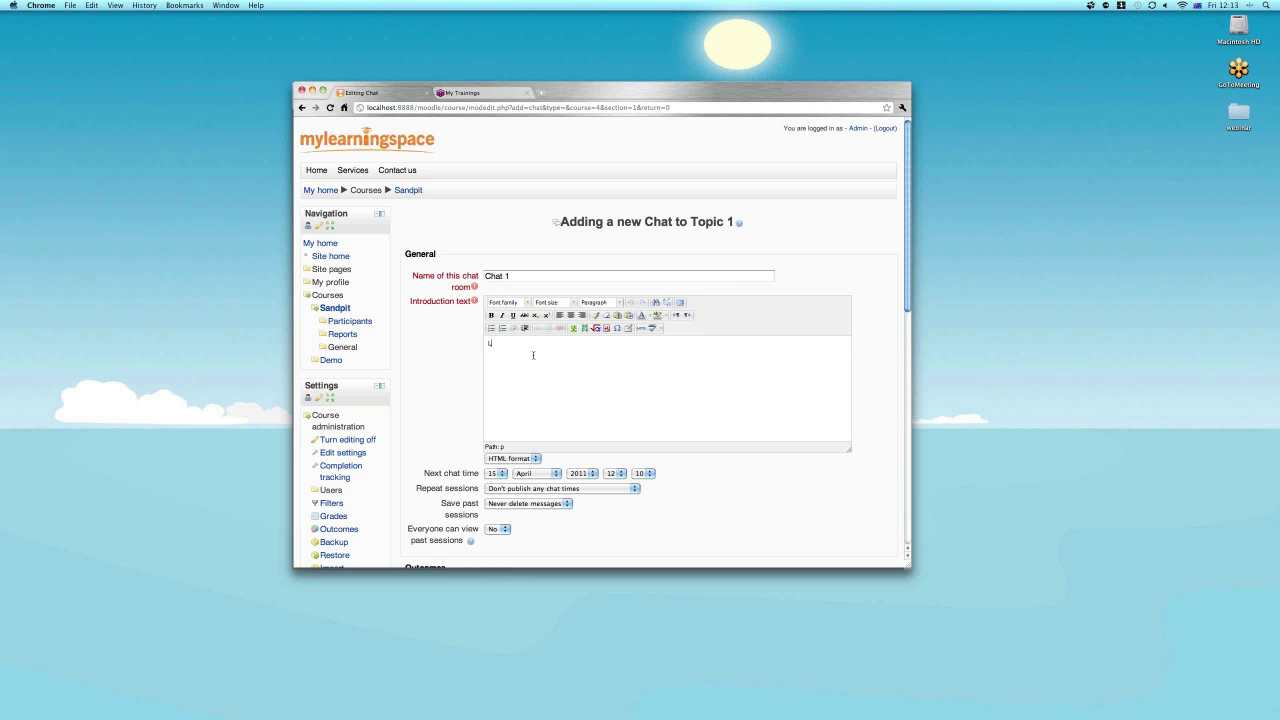
{"action": "type", "text": "Lets chat here"}
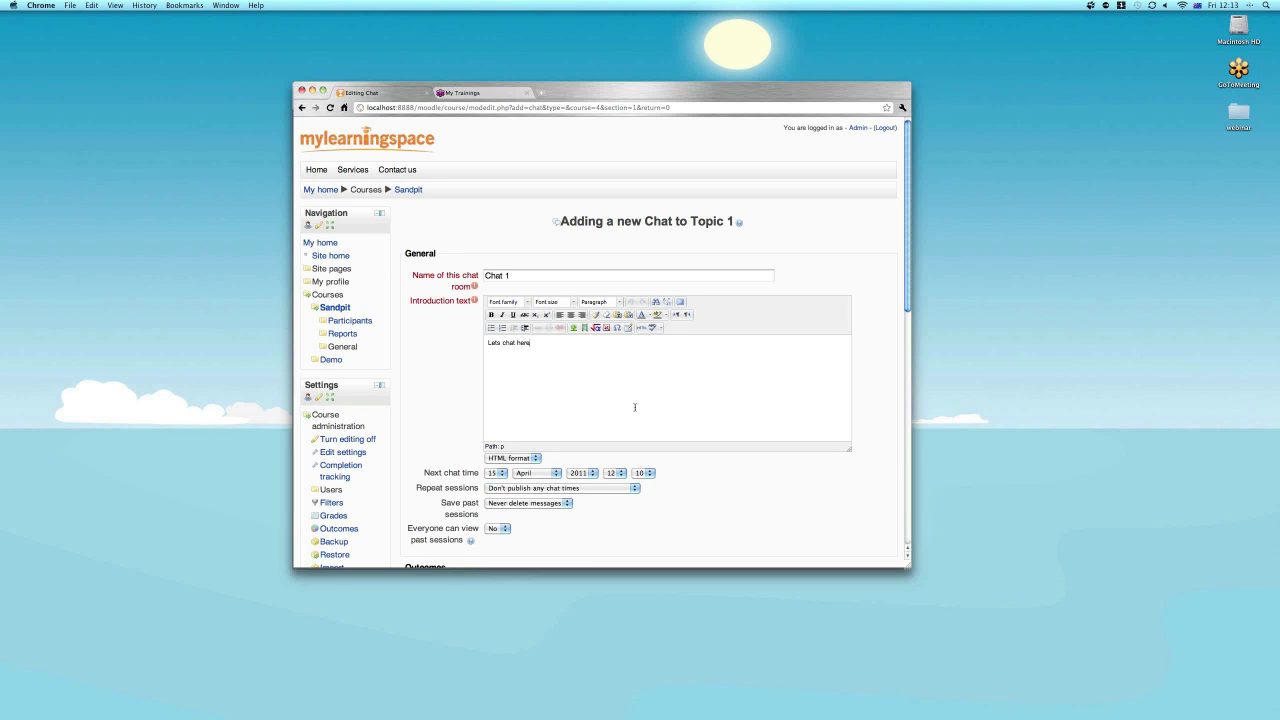
Set Repeat sessions to the same time every week and past sessions viewable by everyone, then save and display.
{"action": "scroll", "coordinate": [634, 407], "scroll_direction": "down", "scroll_amount": 3}
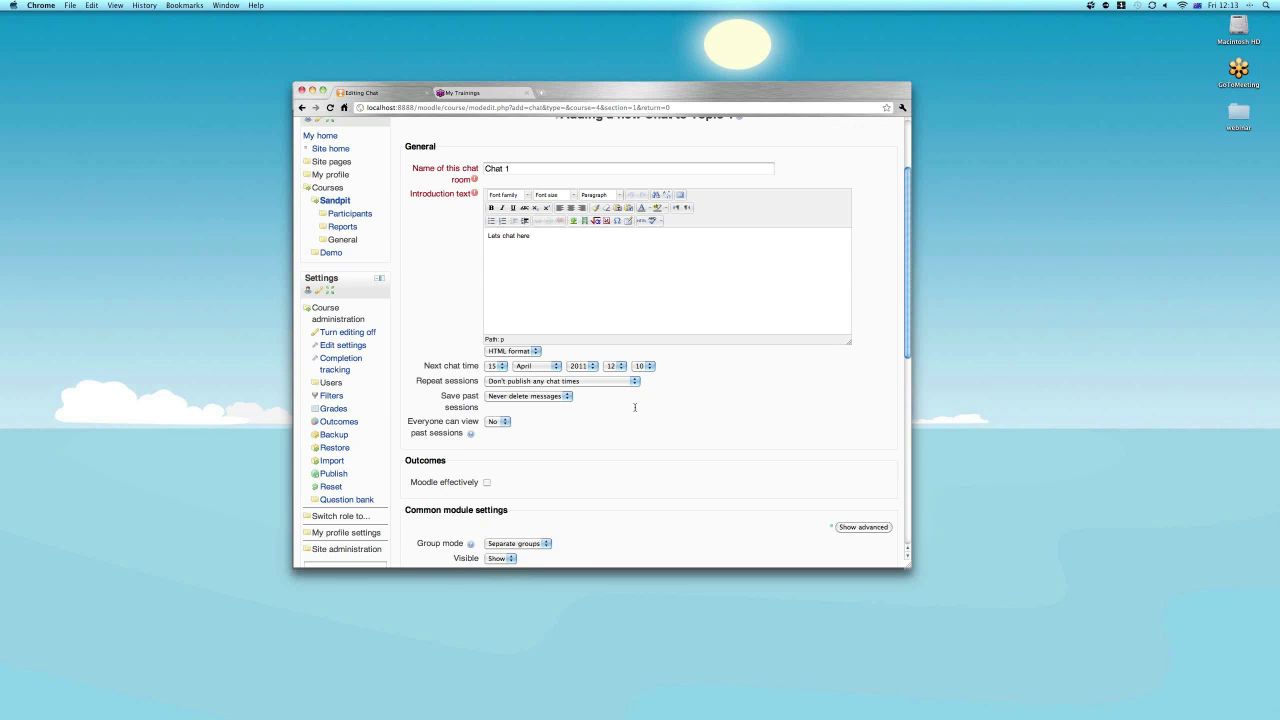
{"action": "scroll", "coordinate": [634, 407], "scroll_direction": "down", "scroll_amount": 1}
{"action": "left_click", "coordinate": [540, 331]}
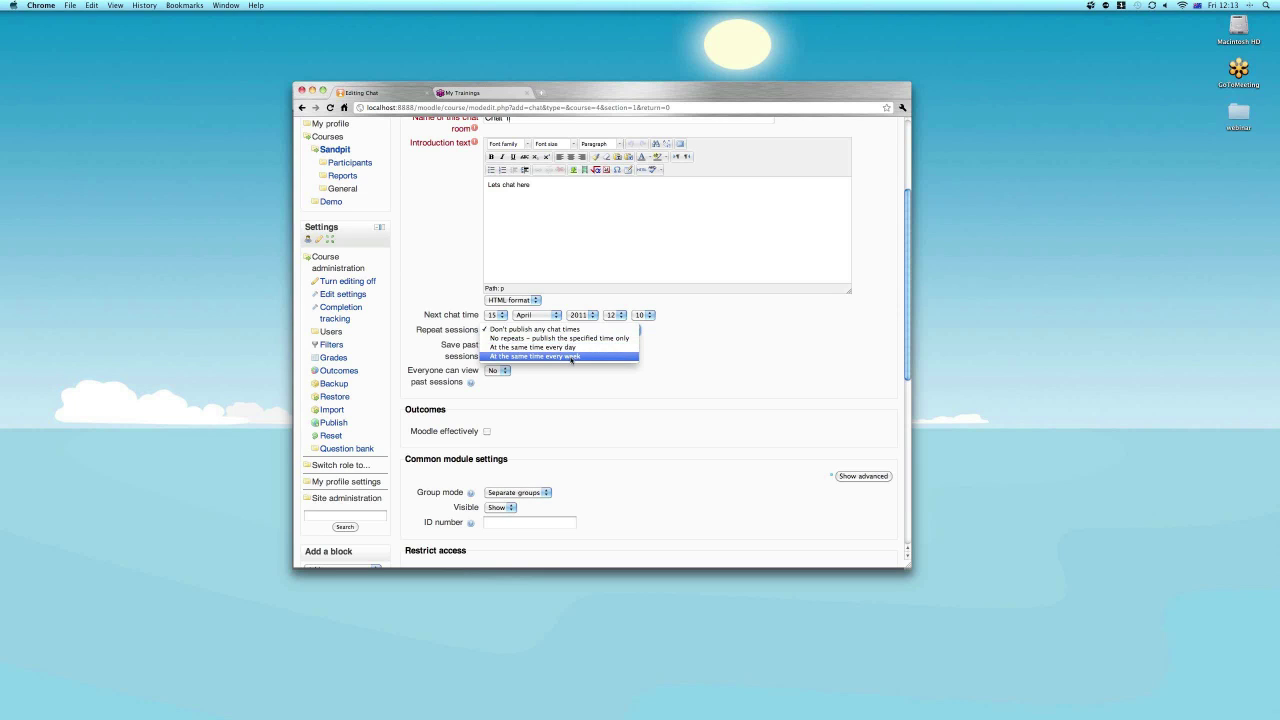
{"action": "left_click", "coordinate": [571, 357]}
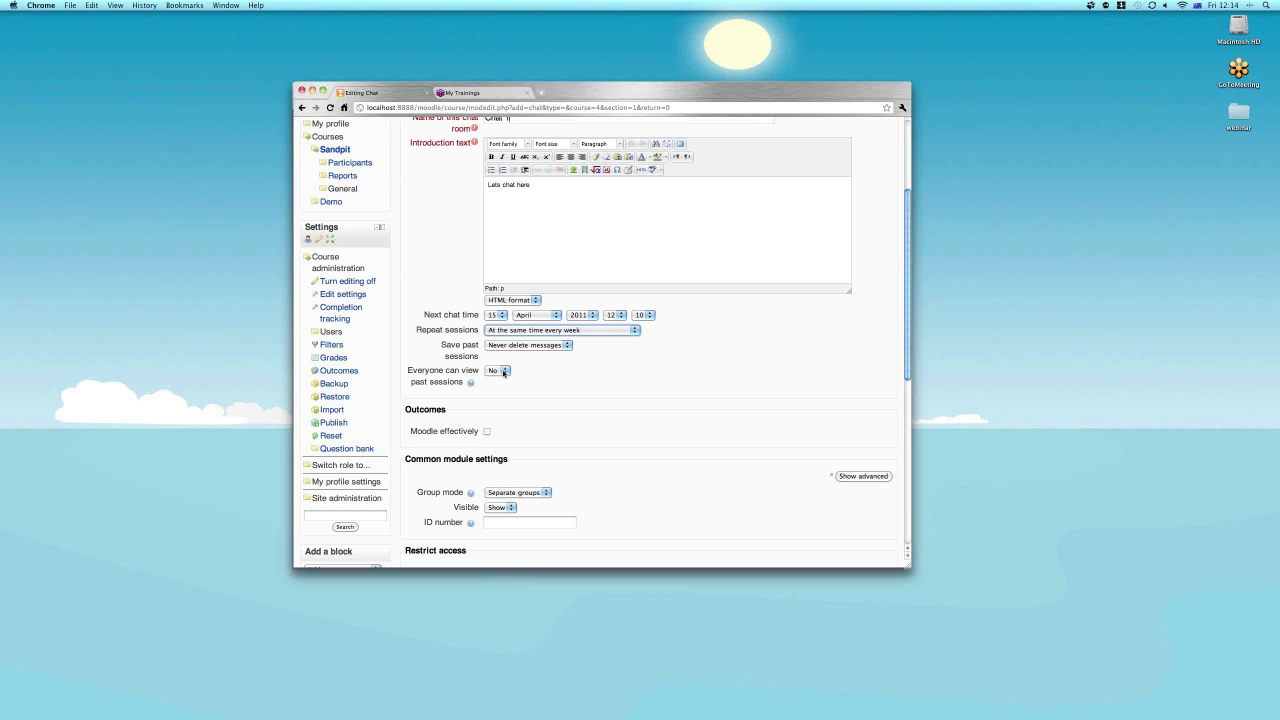
{"action": "left_click", "coordinate": [504, 371]}
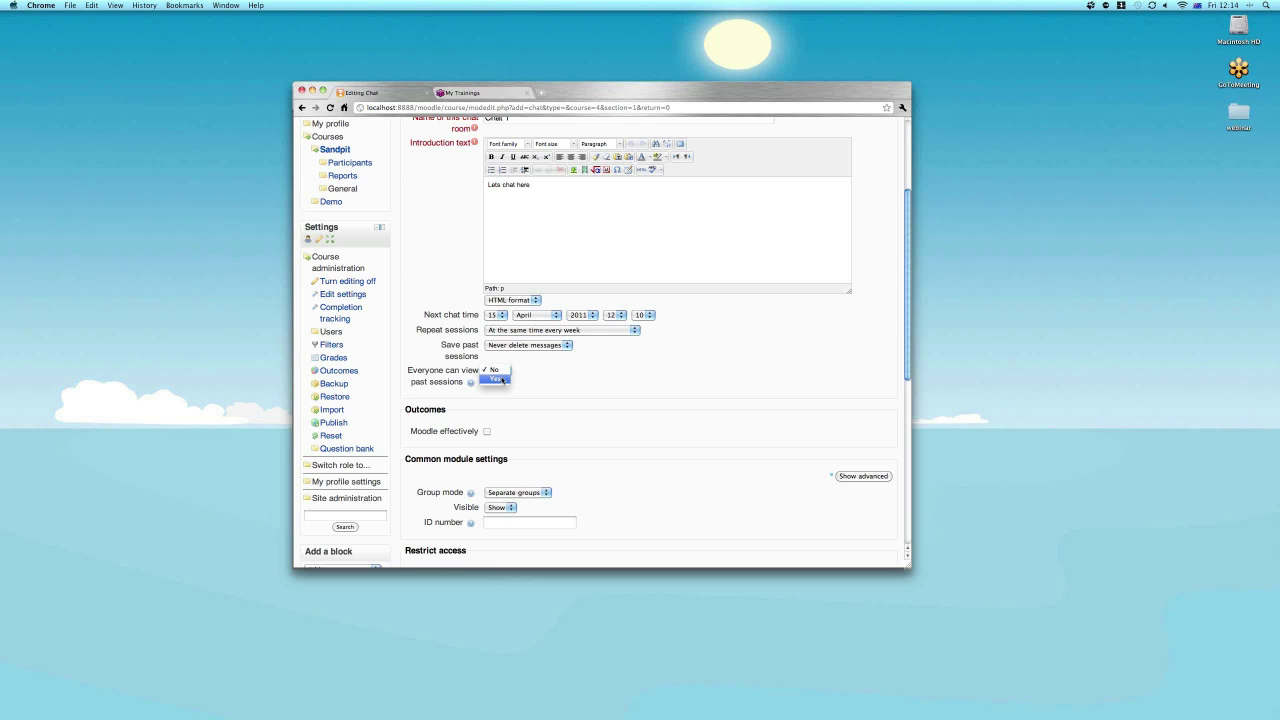
{"action": "left_click", "coordinate": [496, 379]}
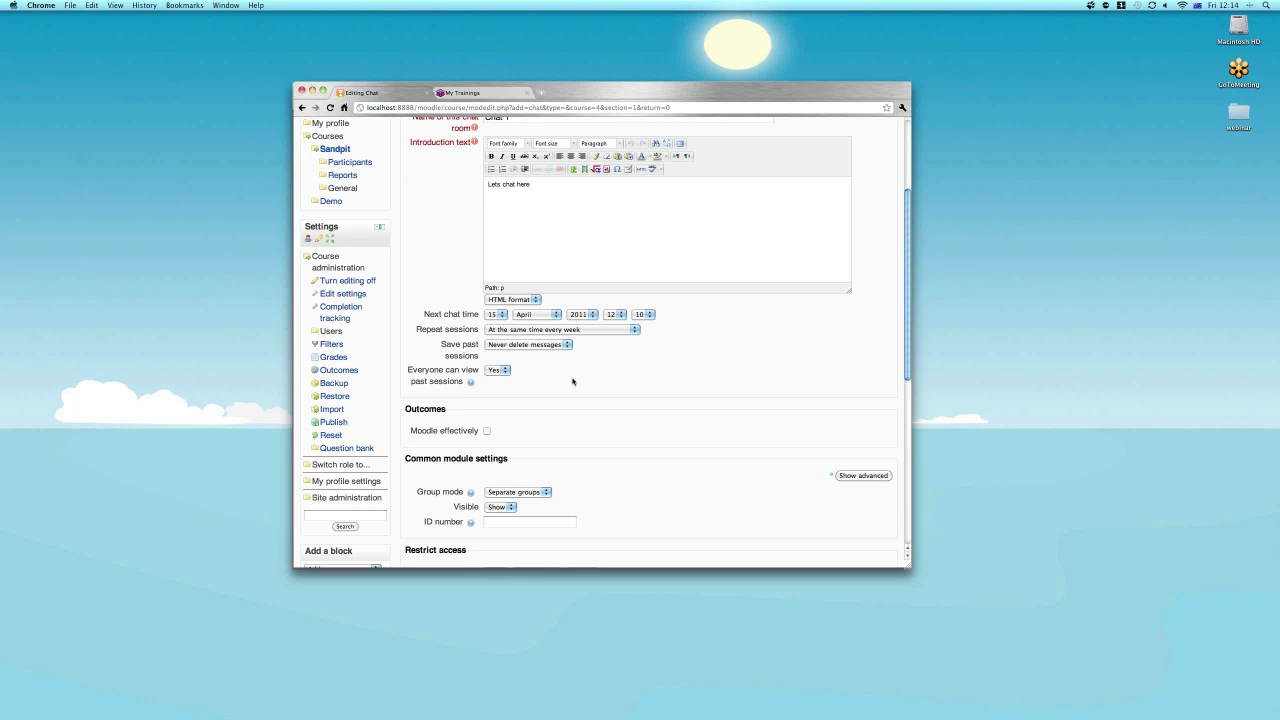
{"action": "scroll", "coordinate": [573, 381], "scroll_direction": "down", "scroll_amount": 10}
{"action": "left_click", "coordinate": [534, 462]}
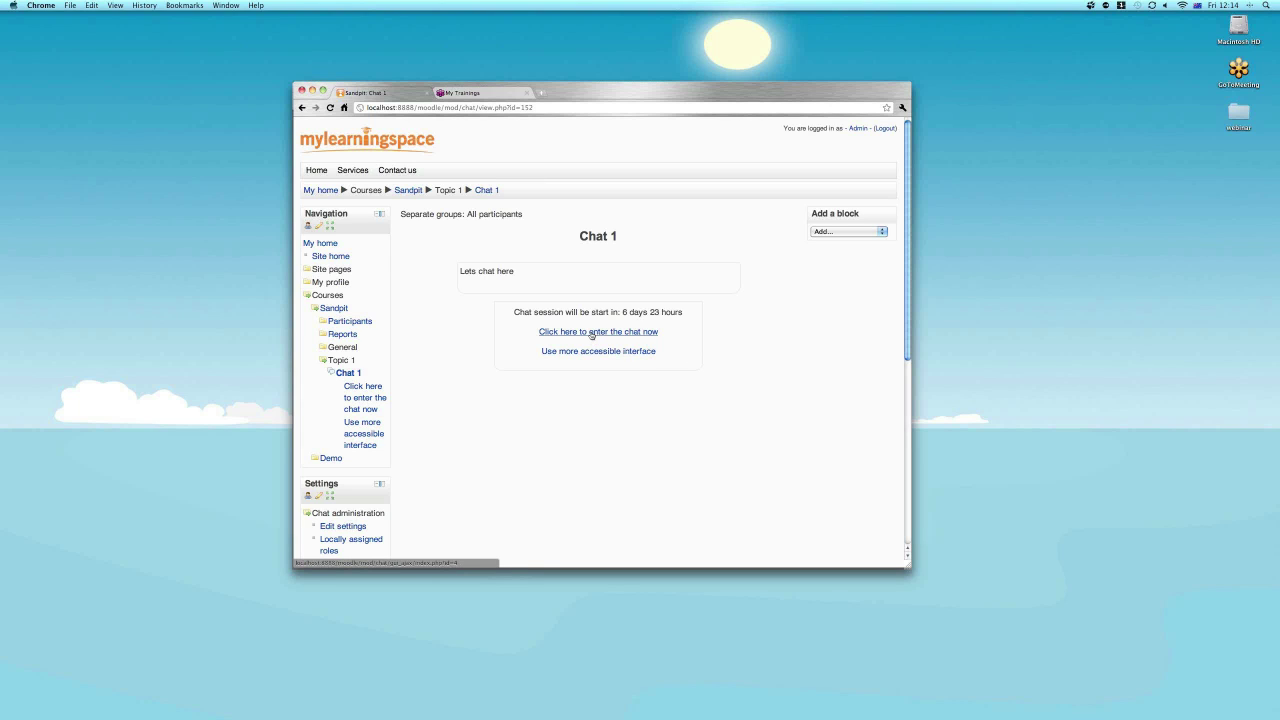
{"action": "left_click", "coordinate": [591, 332]}
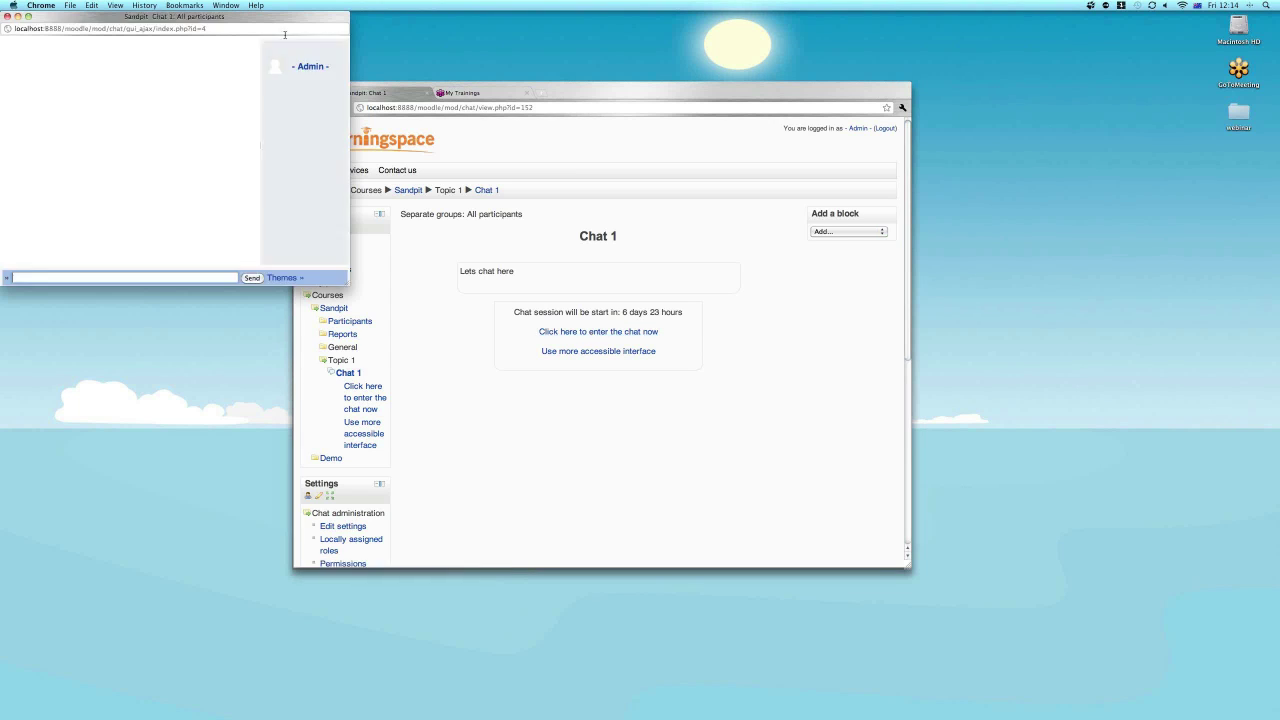
{"action": "left_click_drag", "start_coordinate": [268, 22], "coordinate": [696, 226]}
{"action": "left_click", "coordinate": [471, 479]}
{"action": "type", "text": "Hello world!"}
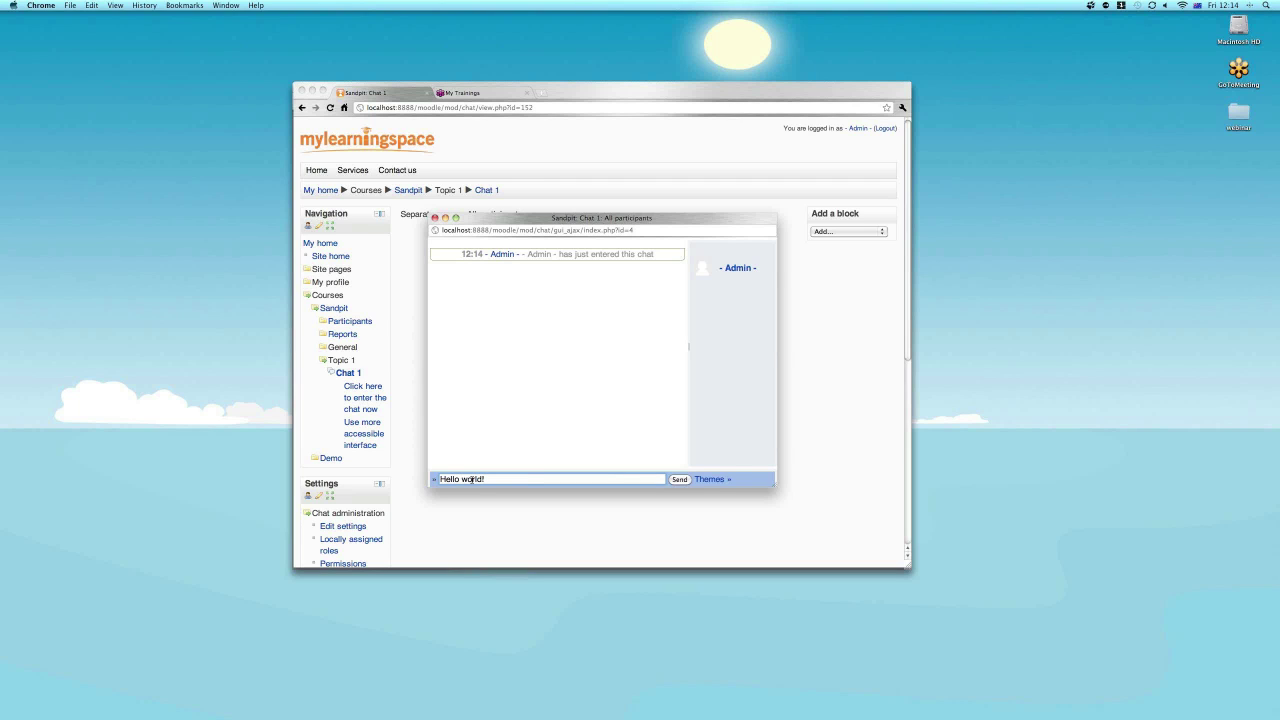
{"action": "key", "text": "Return"}
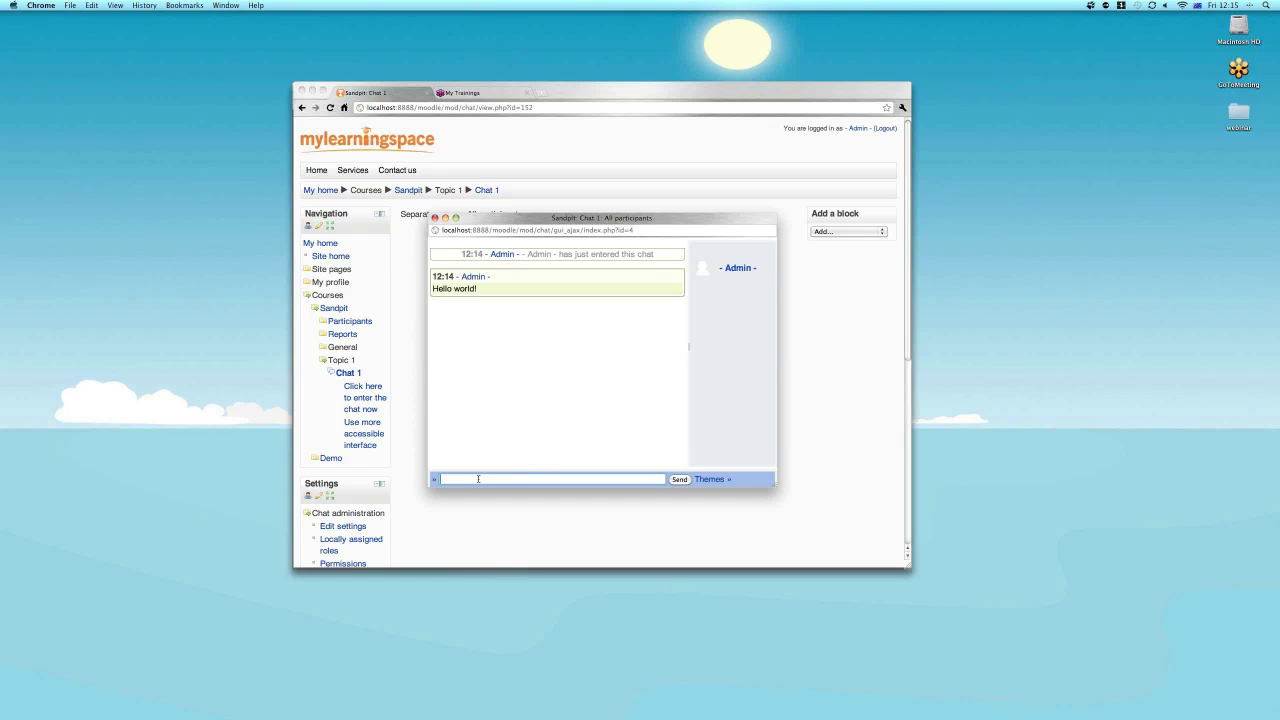
{"action": "type", "text": "@Student"}
{"action": "type", "text": " i agree"}
{"action": "key", "text": "Return"}
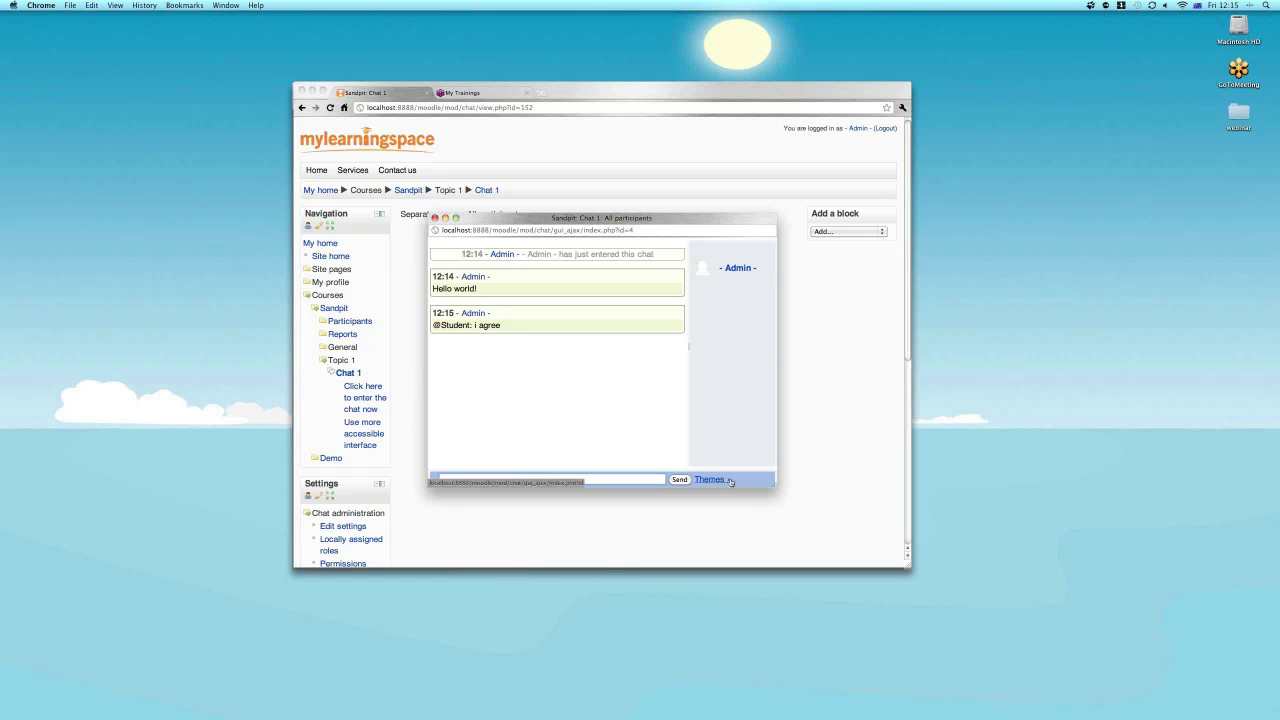
Switch the chat display to the Bubble theme, then close the chat window.
{"action": "left_click", "coordinate": [729, 480]}
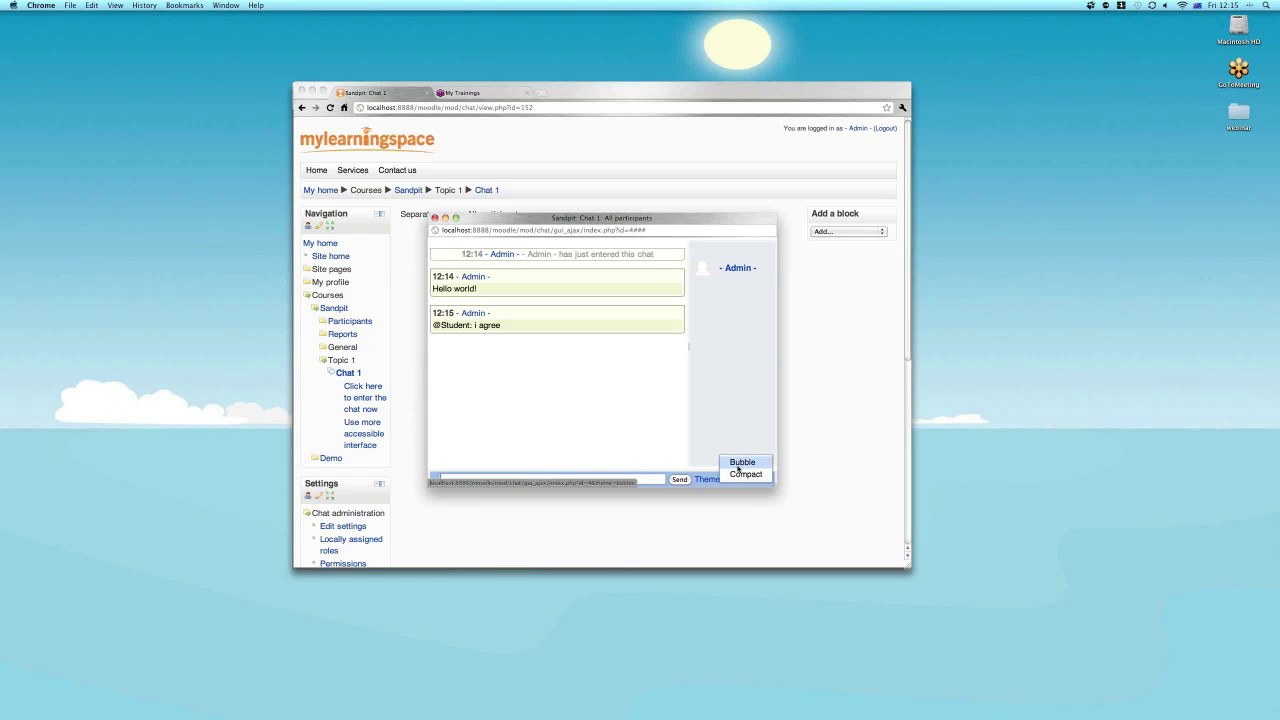
{"action": "left_click", "coordinate": [742, 462]}
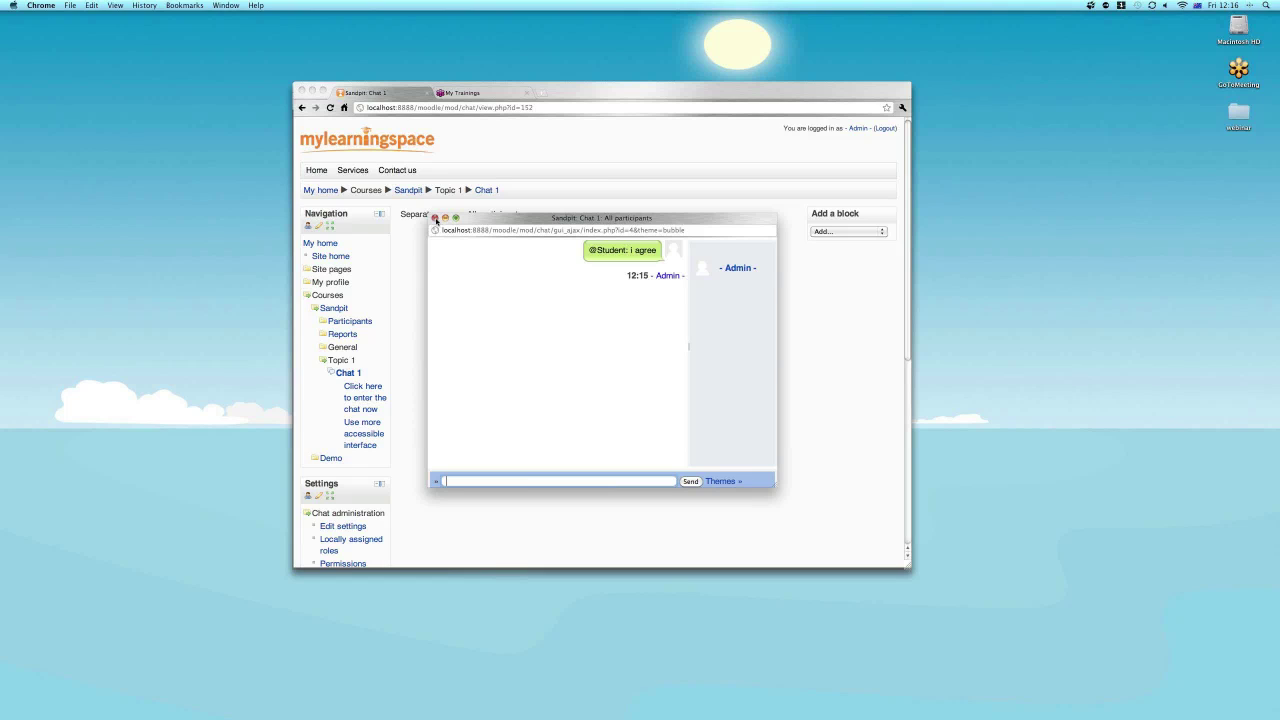
{"action": "left_click", "coordinate": [435, 219]}
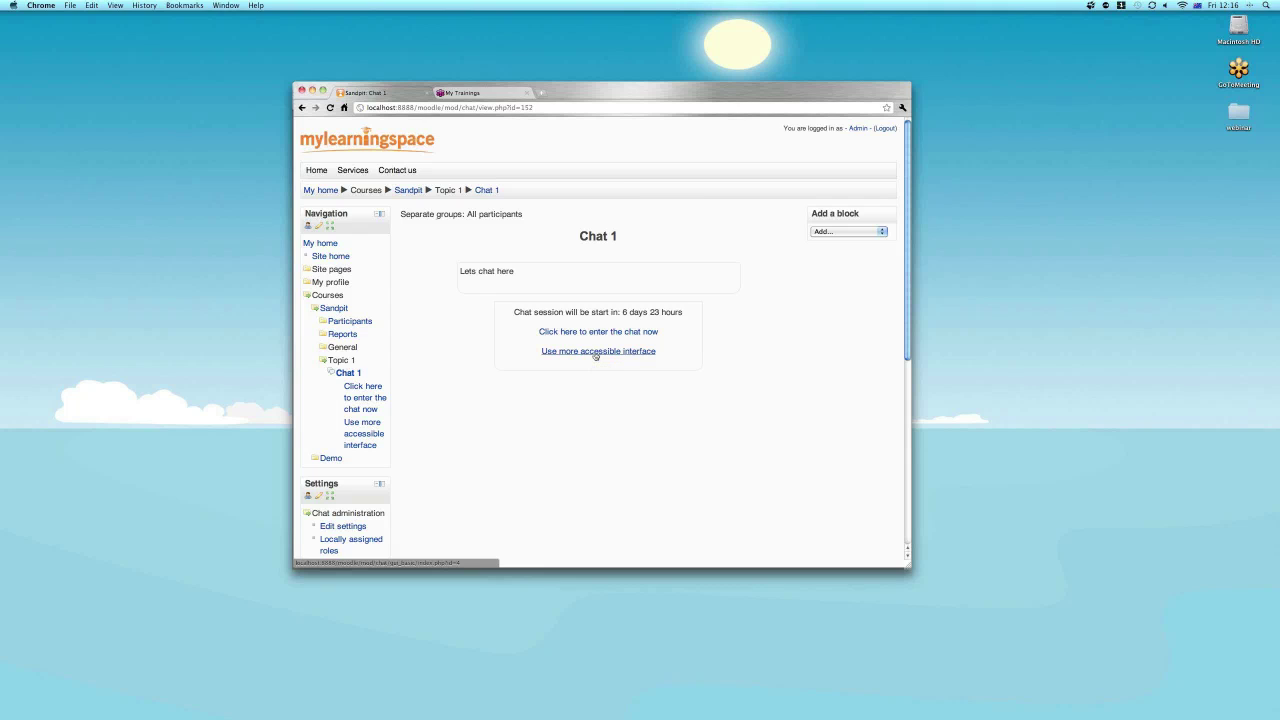
Open Chat 1's more accessible interface and send 'Hello world!' with Submit/Refresh.
{"action": "left_click", "coordinate": [595, 354]}
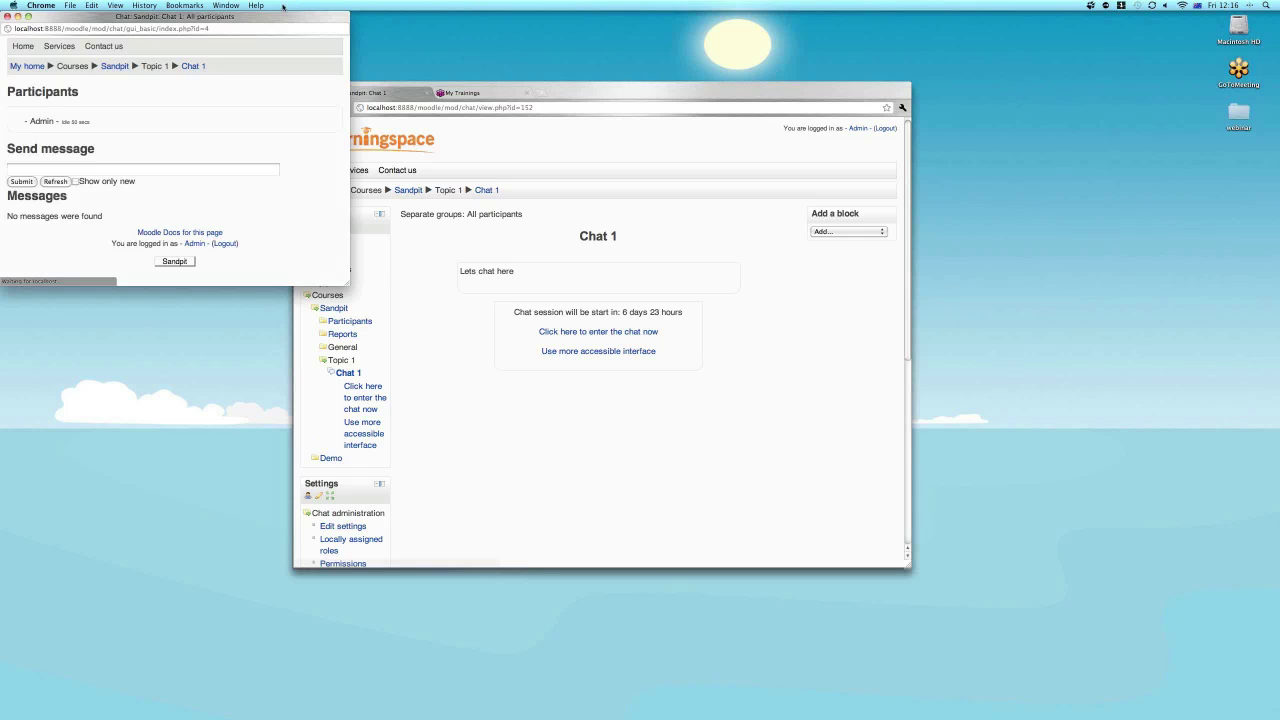
{"action": "left_click_drag", "start_coordinate": [277, 17], "coordinate": [427, 91]}
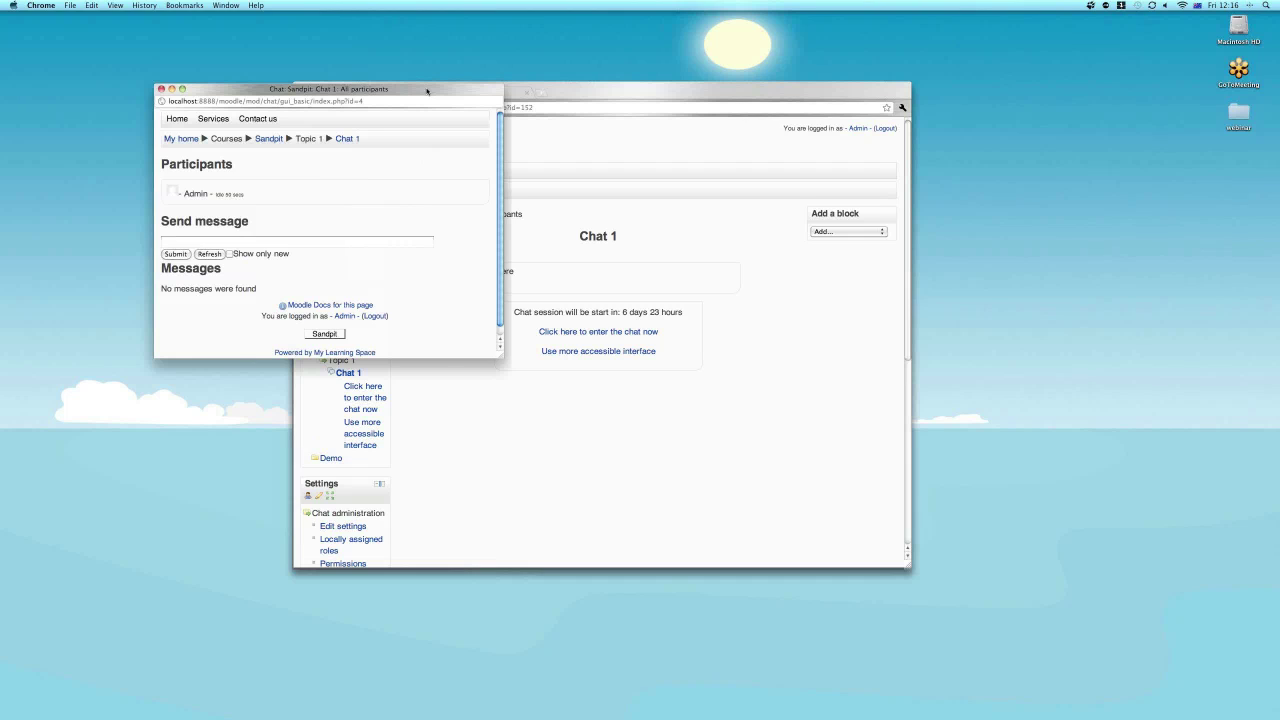
{"action": "left_click", "coordinate": [505, 372]}
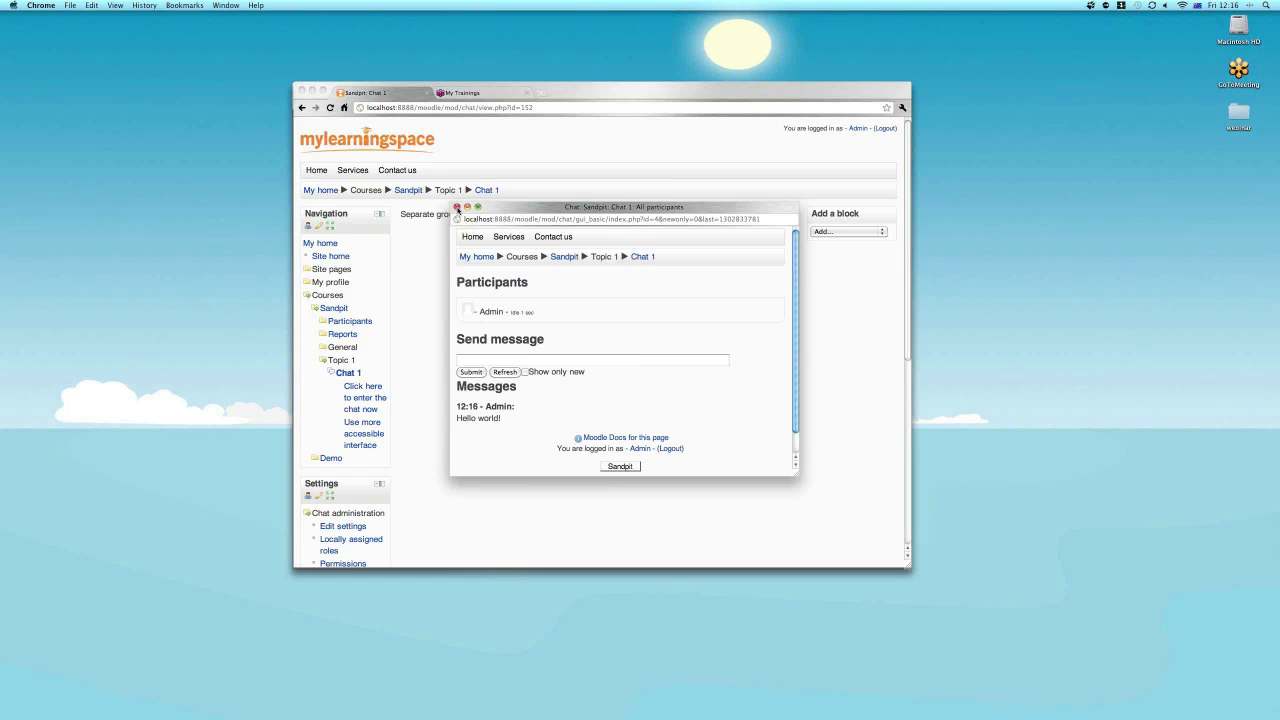
Close the accessible chat, check Chat 1's empty past sessions report, and return to Sandpit.
{"action": "left_click", "coordinate": [467, 206]}
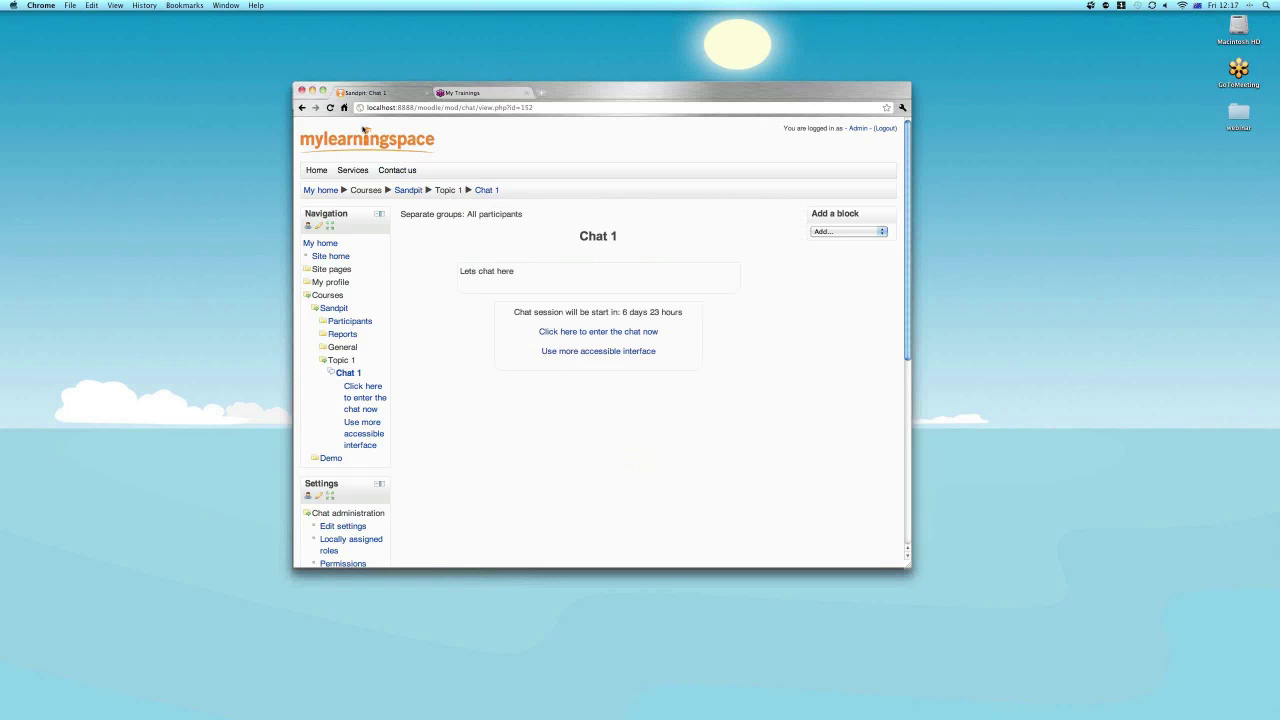
{"action": "left_click", "coordinate": [330, 108]}
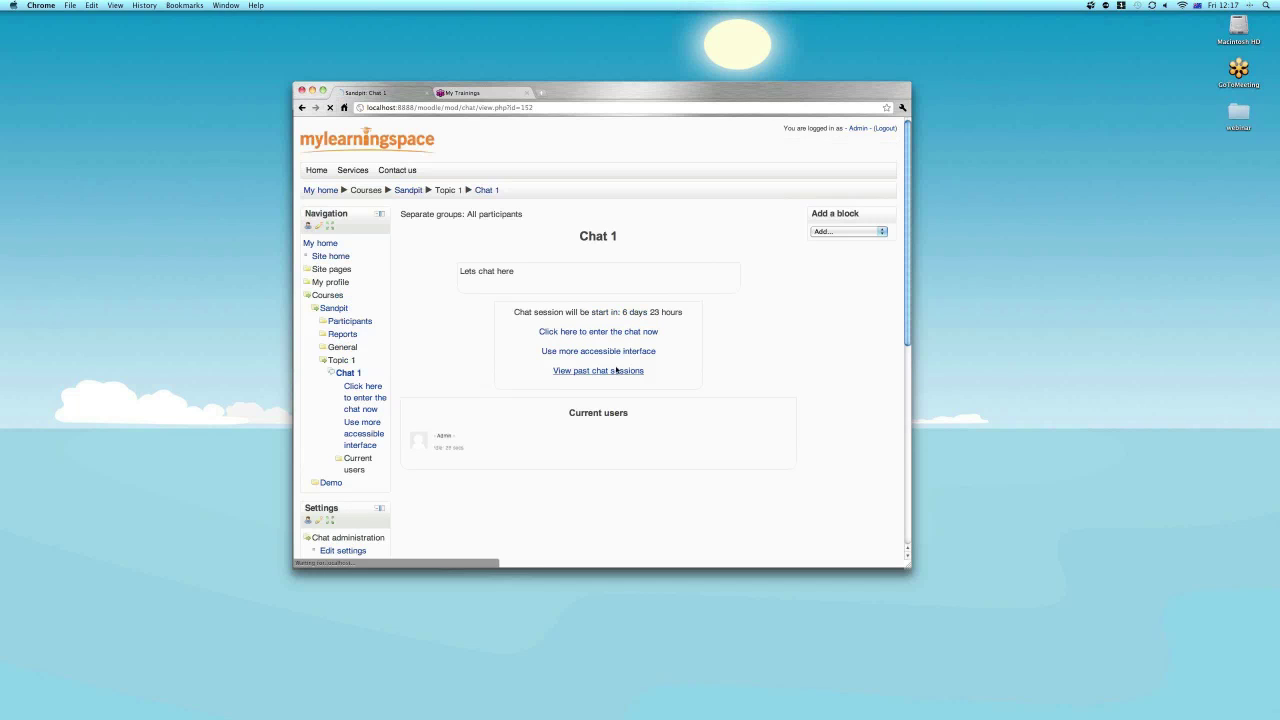
{"action": "left_click", "coordinate": [616, 370]}
{"action": "left_click", "coordinate": [407, 147]}
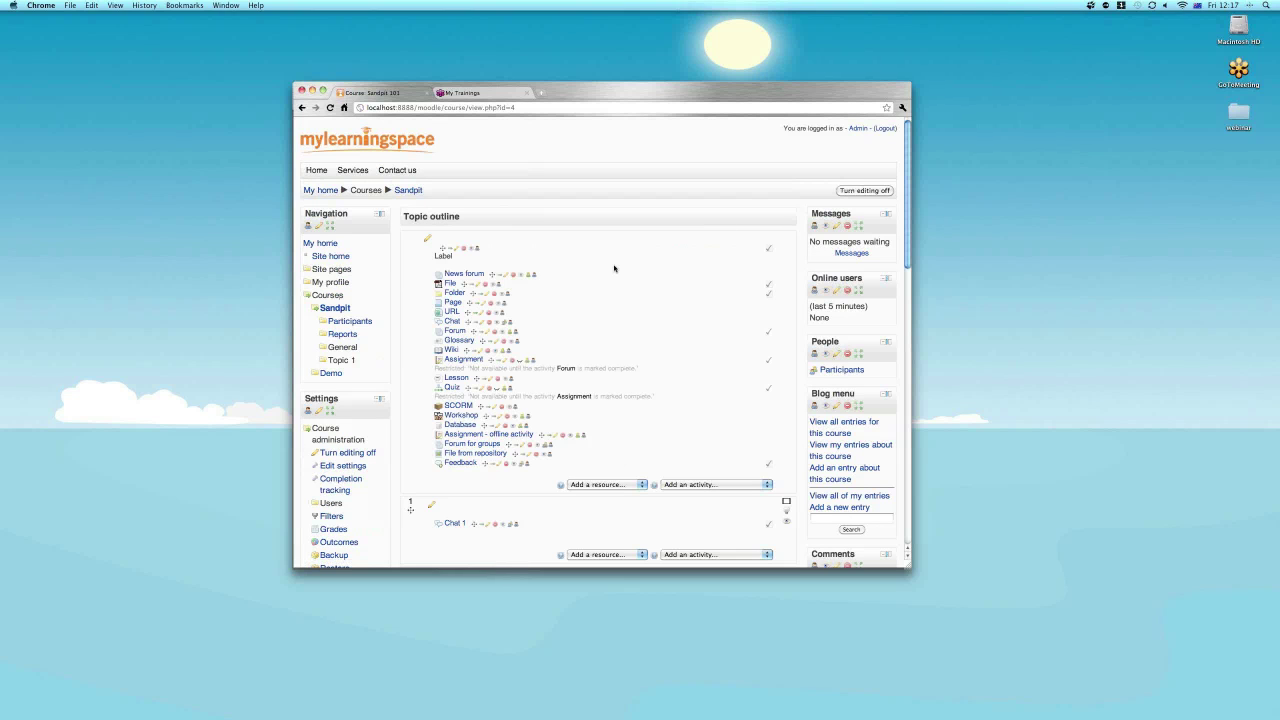
Toggle course editing off and on, browse the Add a block list without adding, then turn editing off.
{"action": "left_click", "coordinate": [856, 191]}
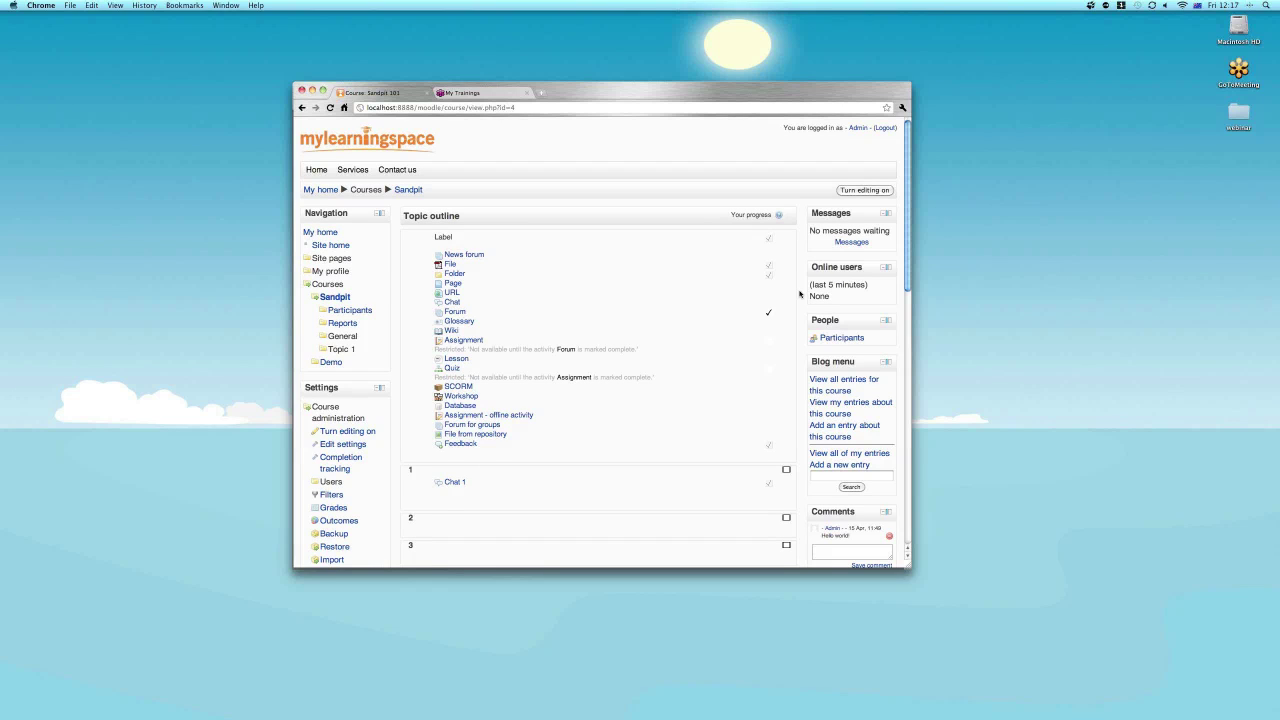
{"action": "left_click", "coordinate": [865, 191]}
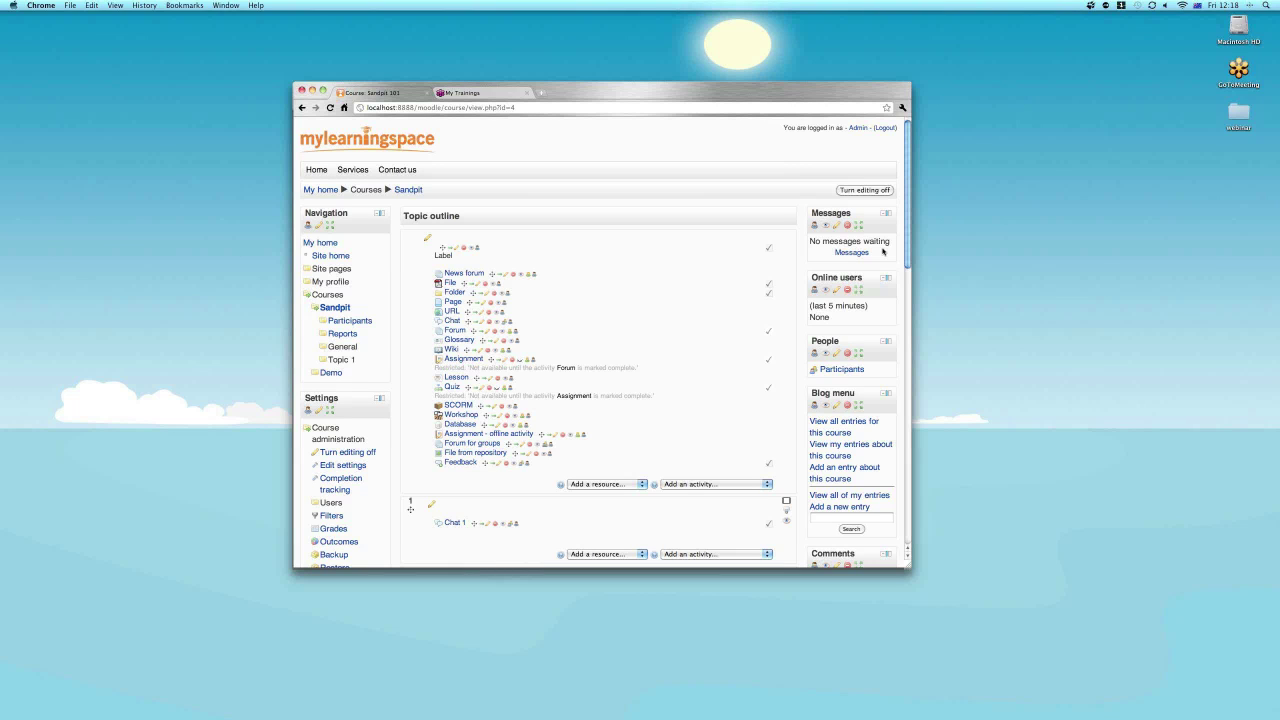
{"action": "scroll", "coordinate": [883, 252], "scroll_direction": "down", "scroll_amount": 15}
{"action": "left_click", "coordinate": [852, 475]}
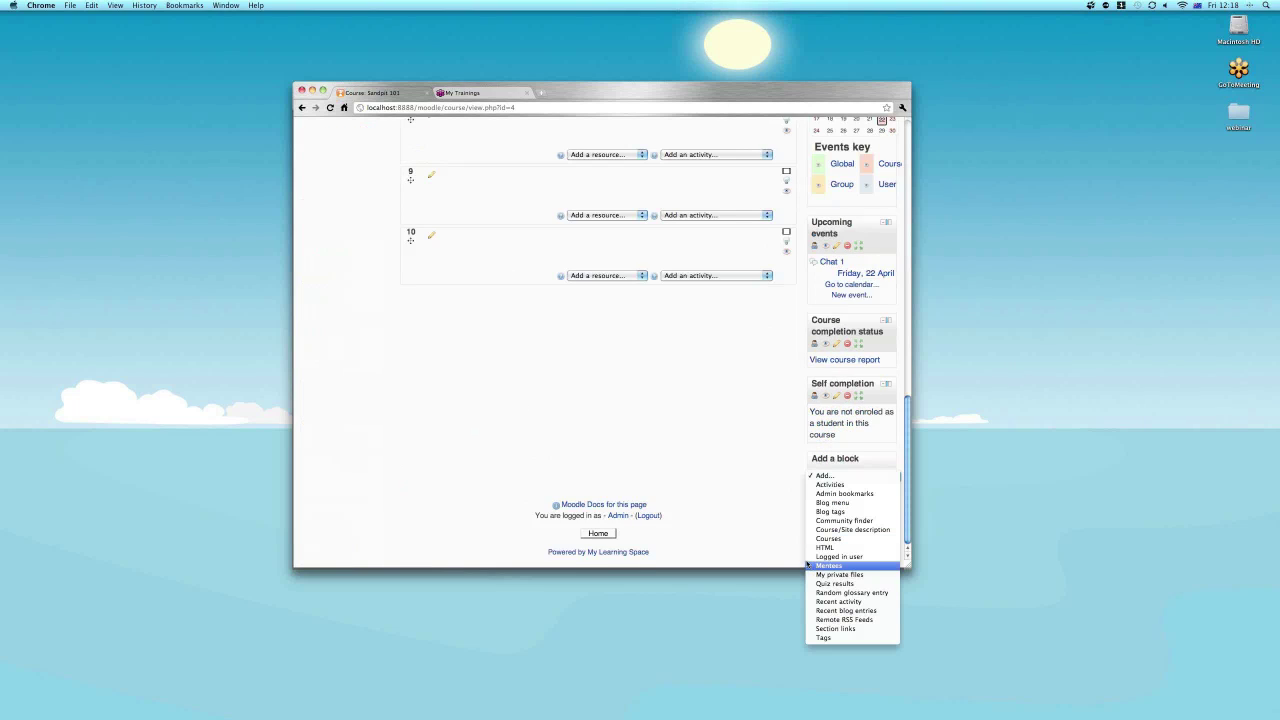
{"action": "left_click", "coordinate": [786, 521]}
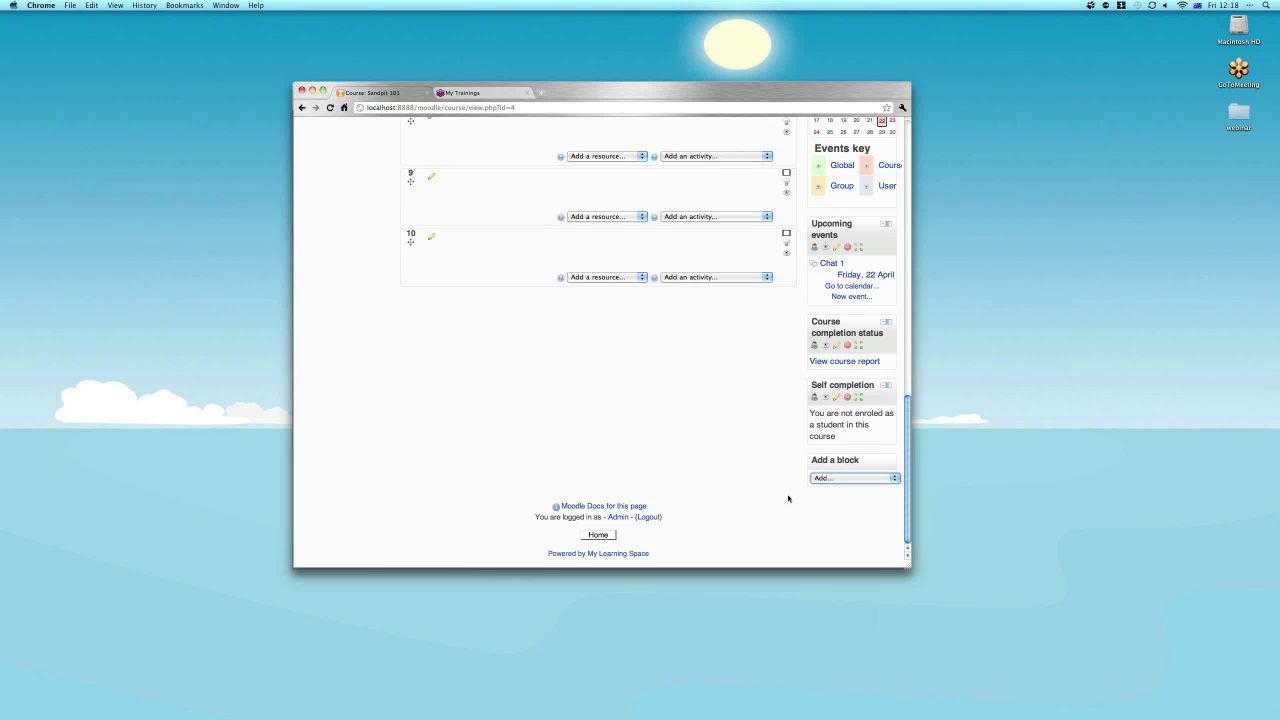
{"action": "scroll", "coordinate": [788, 498], "scroll_direction": "up", "scroll_amount": 3}
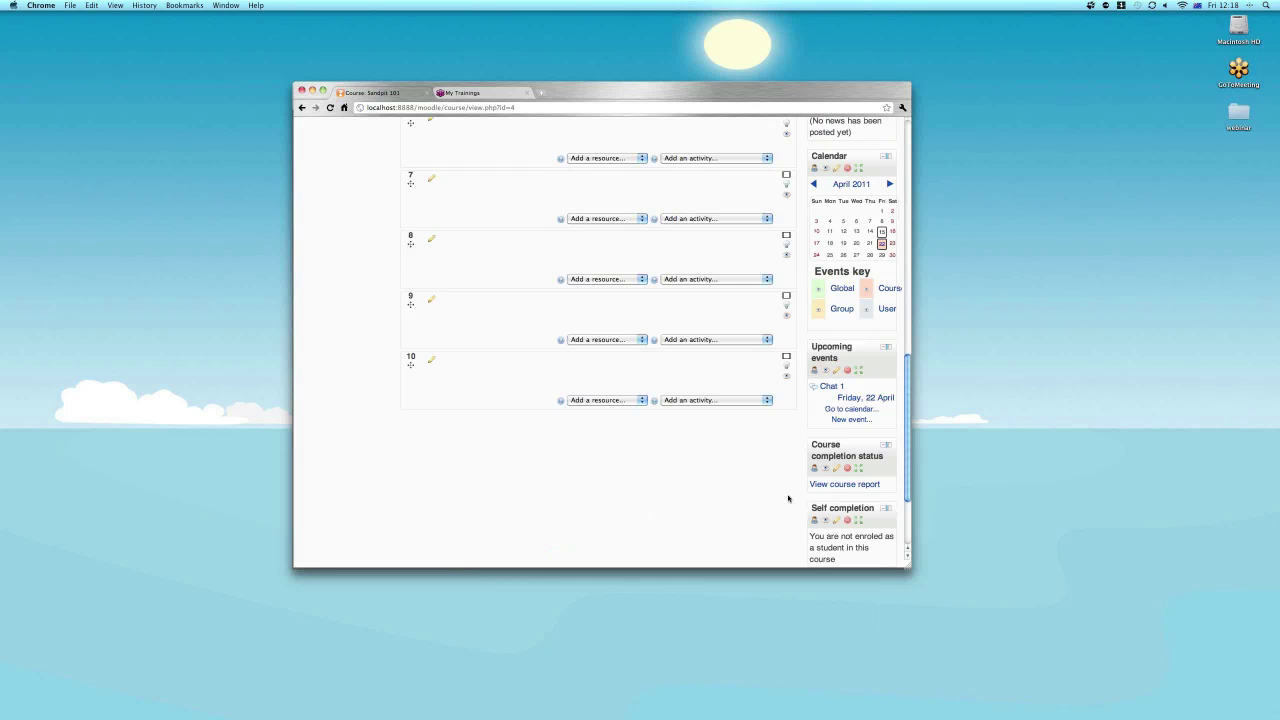
{"action": "scroll", "coordinate": [788, 498], "scroll_direction": "up", "scroll_amount": 7}
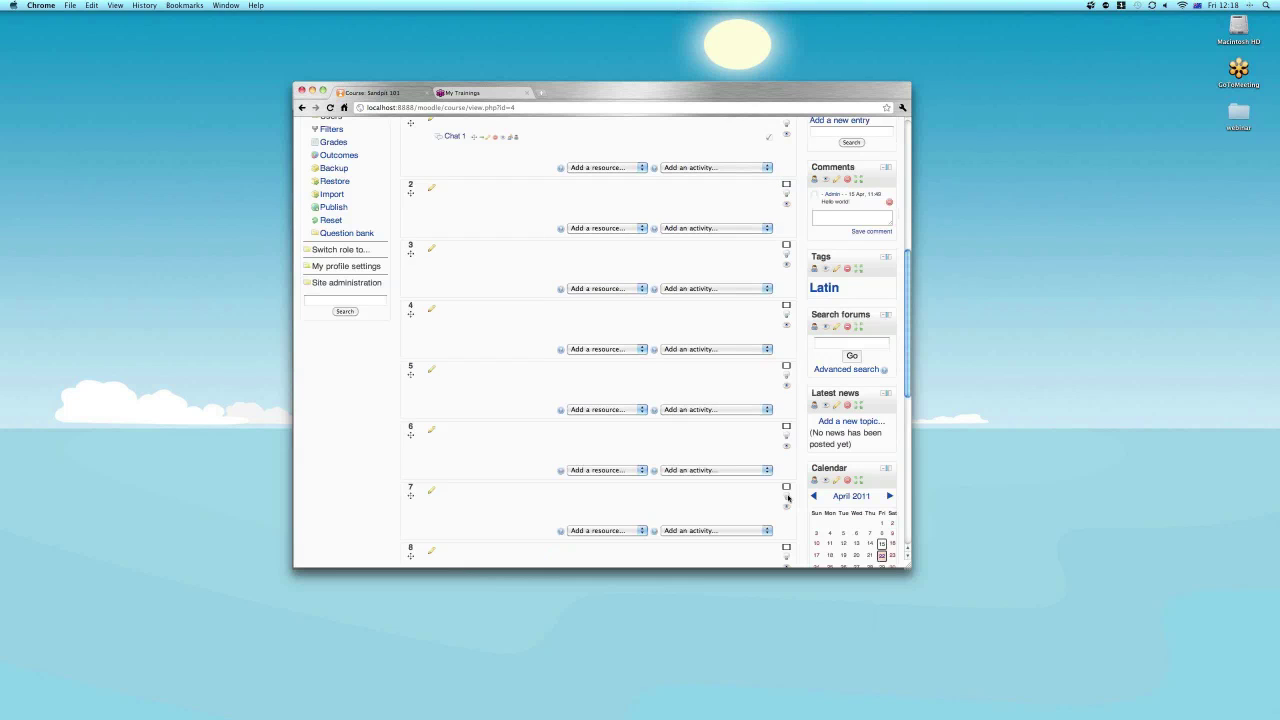
{"action": "scroll", "coordinate": [788, 498], "scroll_direction": "up", "scroll_amount": 10}
{"action": "left_click", "coordinate": [862, 191]}
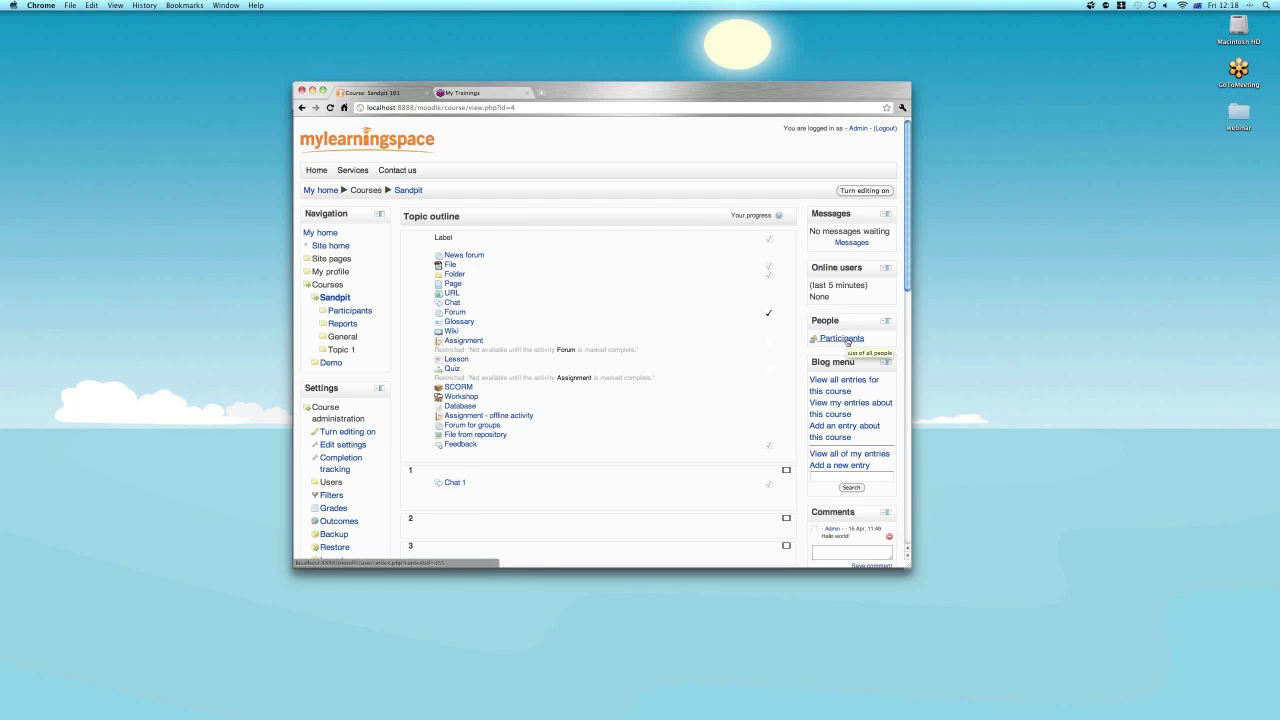
Open the Sandpit participants list and start a message conversation with '- Student -'.
{"action": "left_click", "coordinate": [847, 339]}
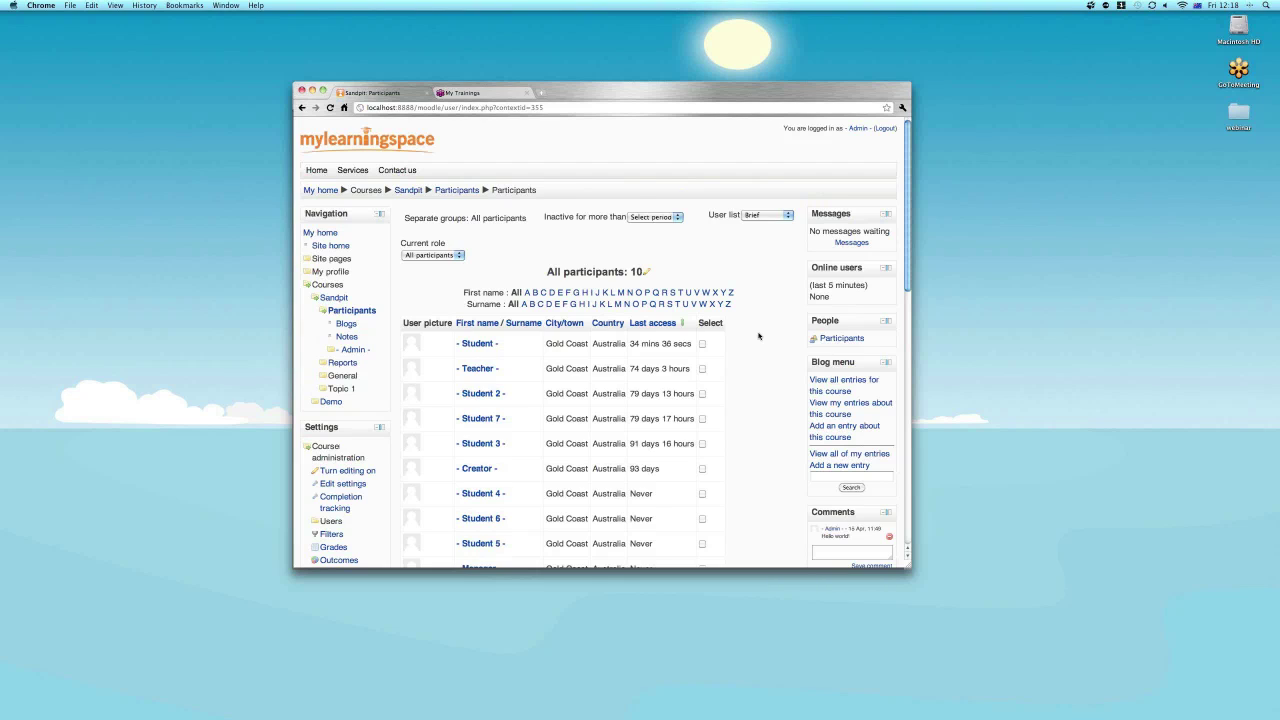
{"action": "scroll", "coordinate": [758, 336], "scroll_direction": "down", "scroll_amount": 2}
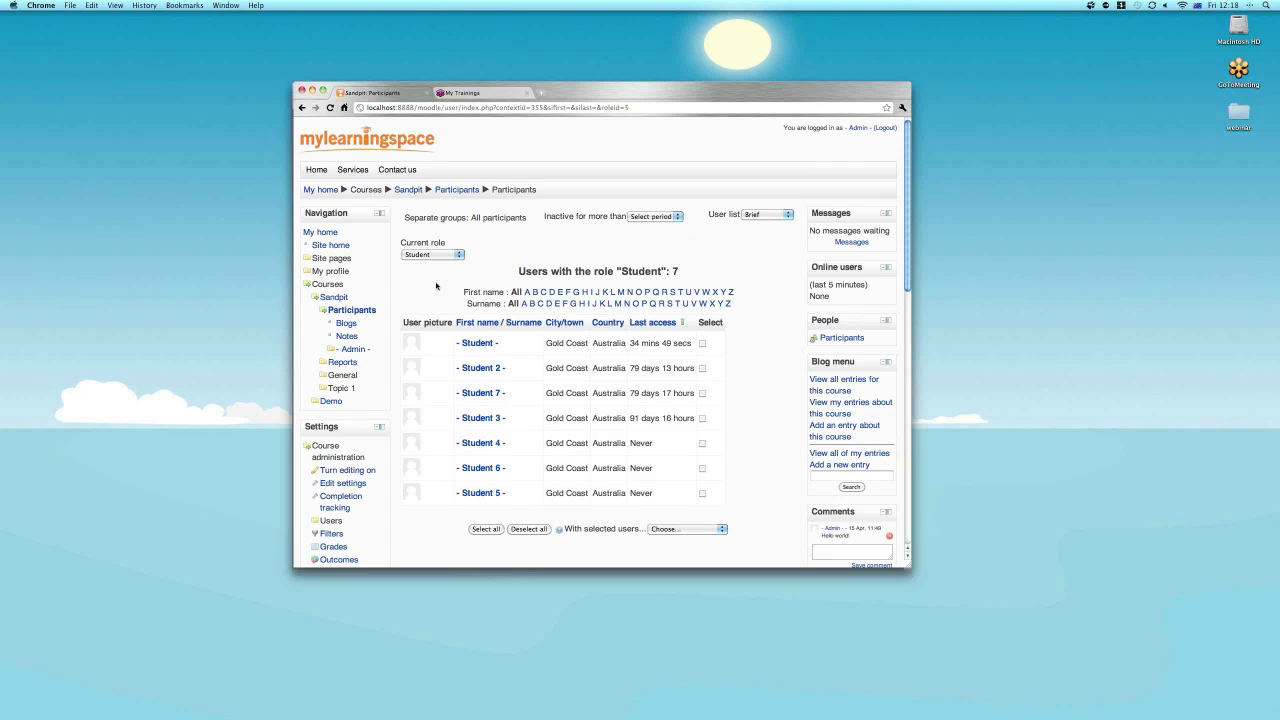
{"action": "scroll", "coordinate": [436, 286], "scroll_direction": "down", "scroll_amount": 1}
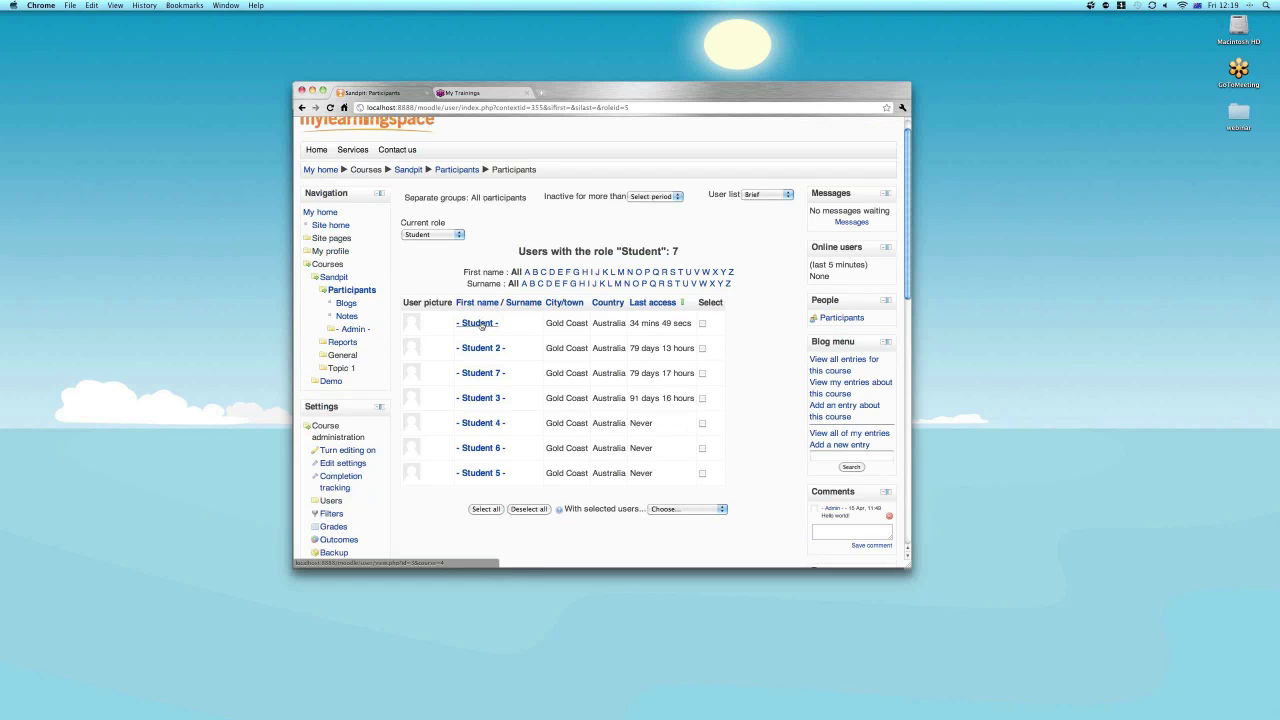
{"action": "left_click", "coordinate": [433, 326]}
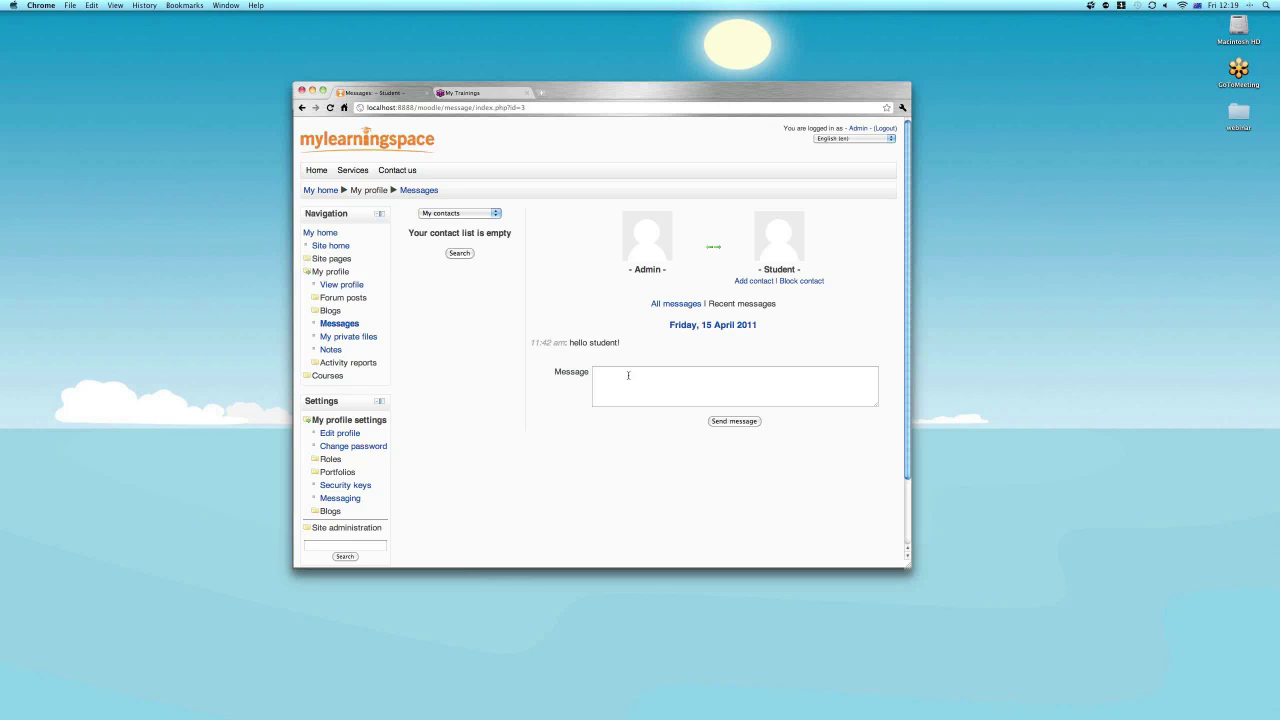
Send the Student the message 'Hello, how are you finding the course so far?'.
{"action": "left_click", "coordinate": [628, 375]}
{"action": "type", "text": "Hello"}
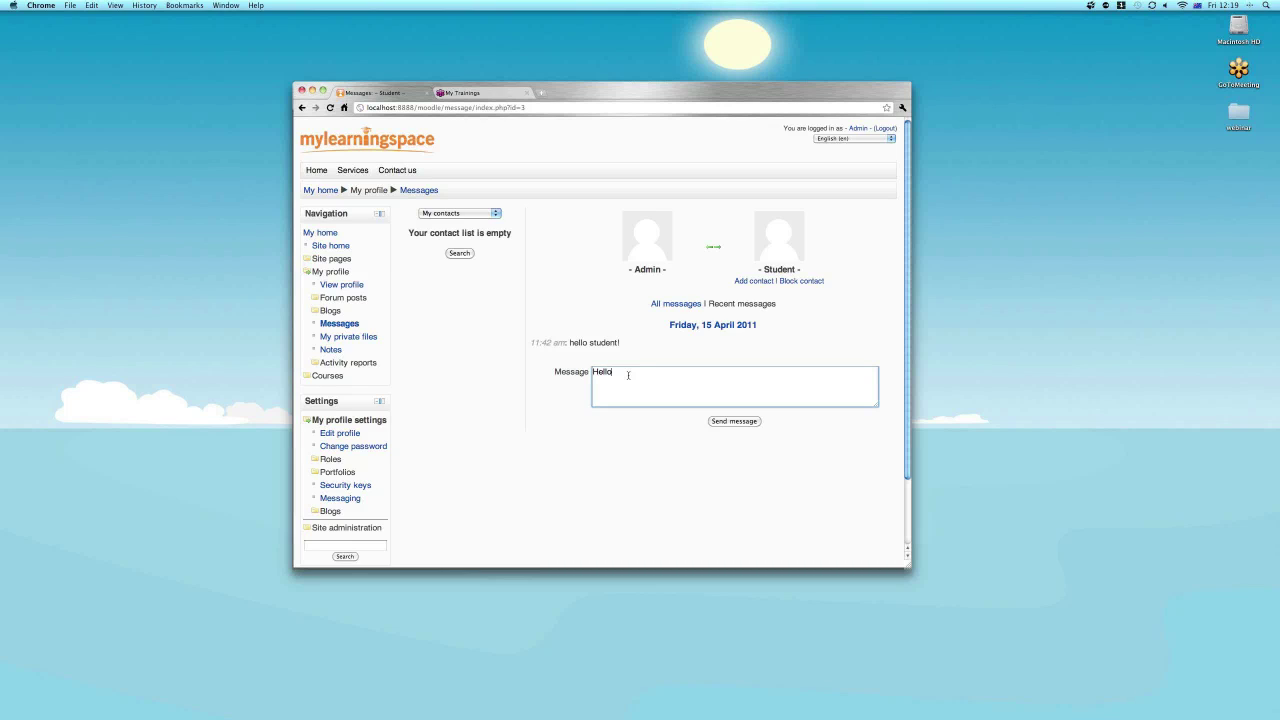
{"action": "type", "text": ", how are you finding the course so fa"}
{"action": "left_click", "coordinate": [735, 421]}
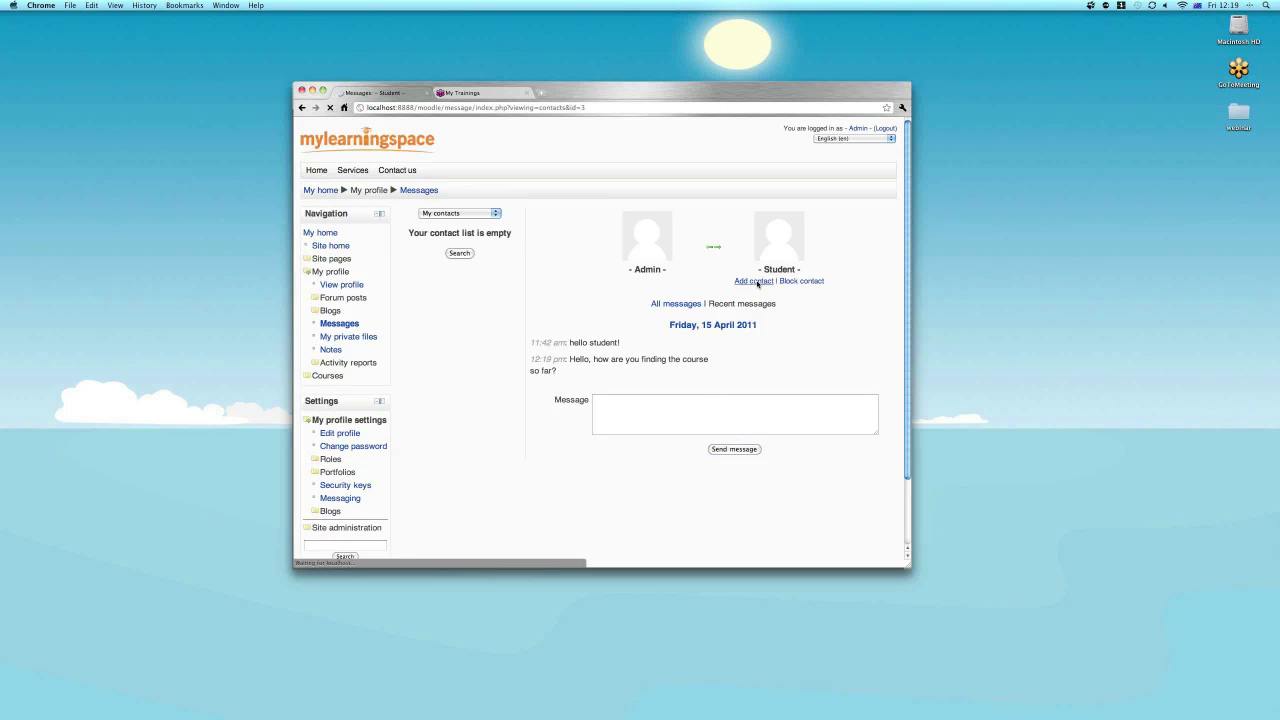
{"action": "left_click", "coordinate": [328, 376]}
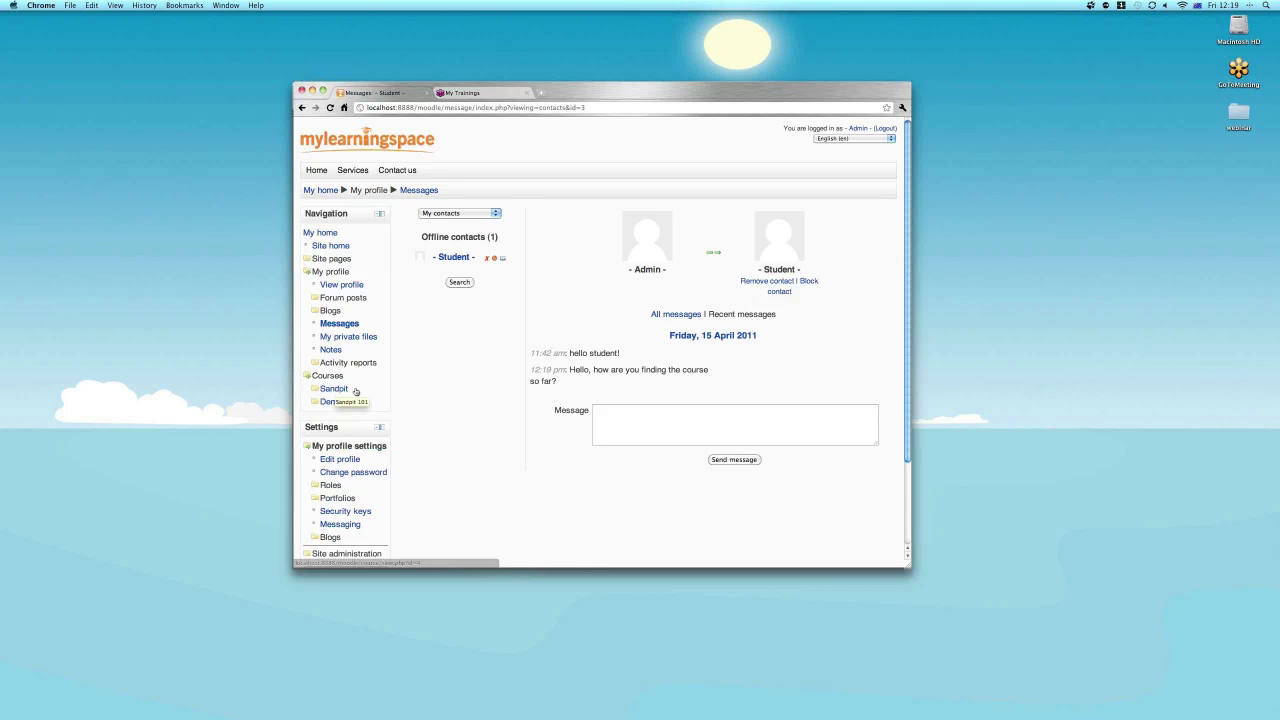
Go to the Sandpit course from the Navigation block's Courses list.
{"action": "left_click", "coordinate": [338, 391]}
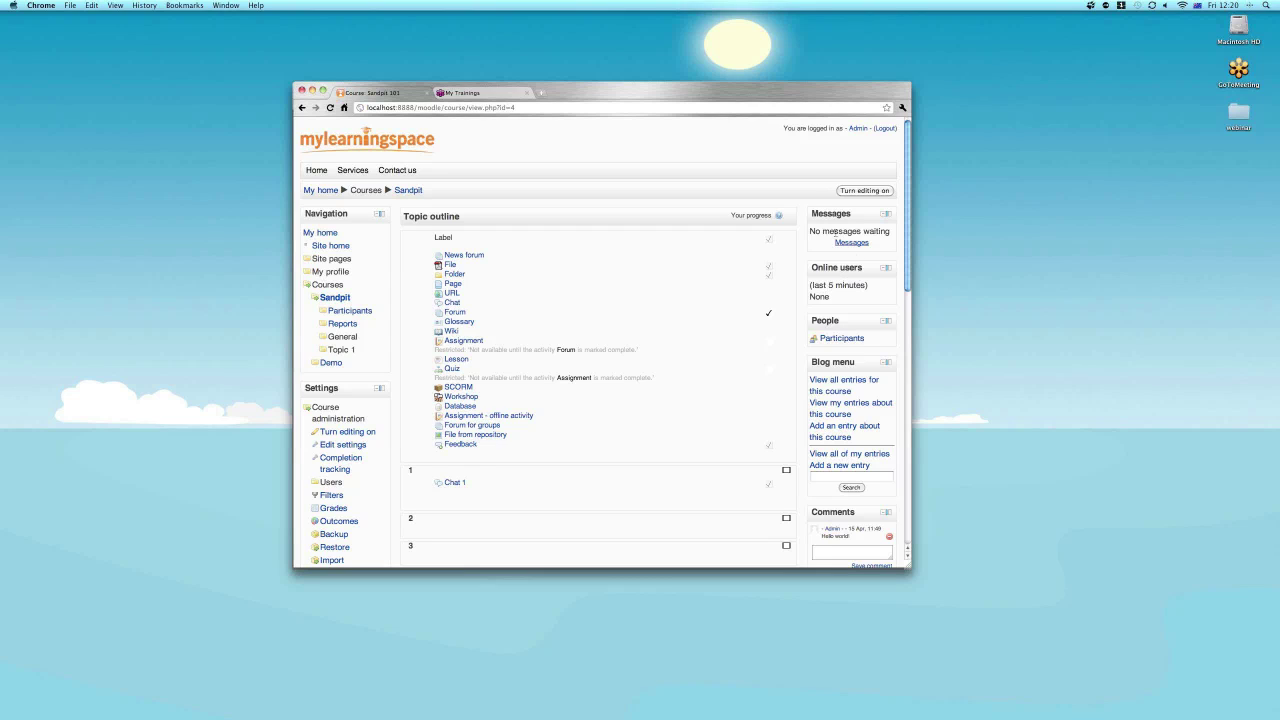
Log out of the admin account and log back in with the student's username and password.
{"action": "left_click", "coordinate": [886, 129]}
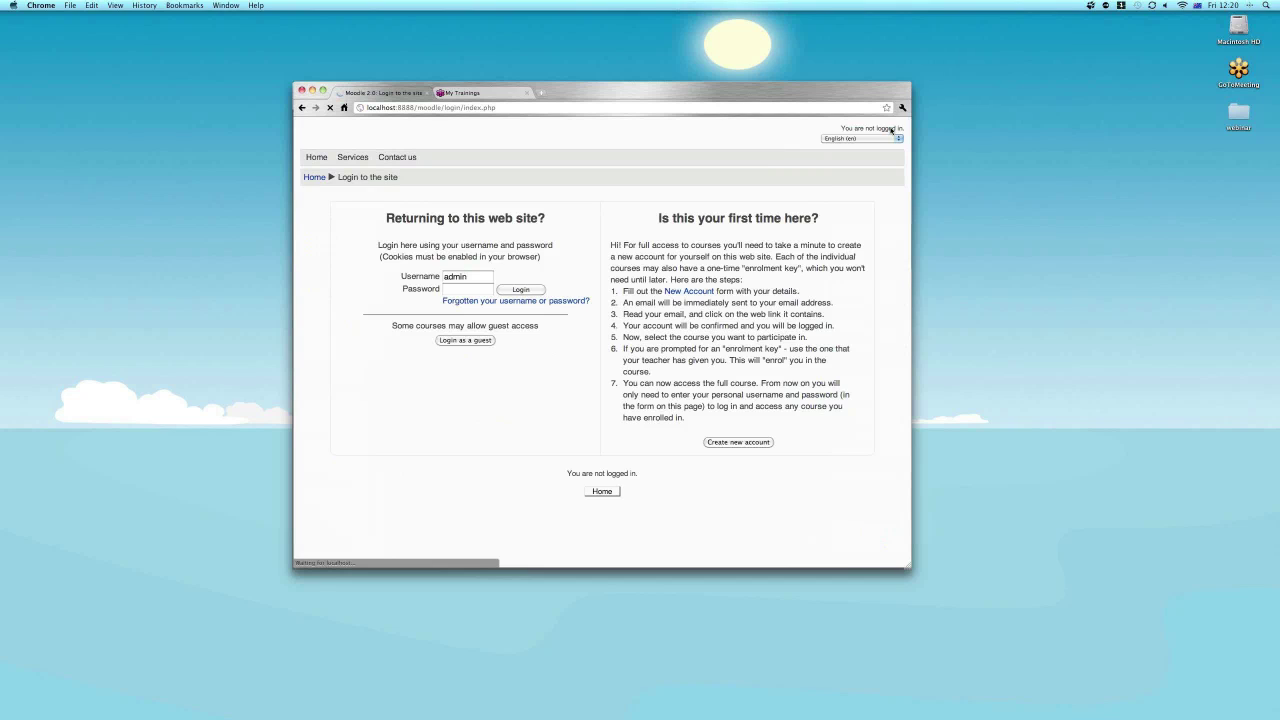
{"action": "left_click", "coordinate": [456, 290]}
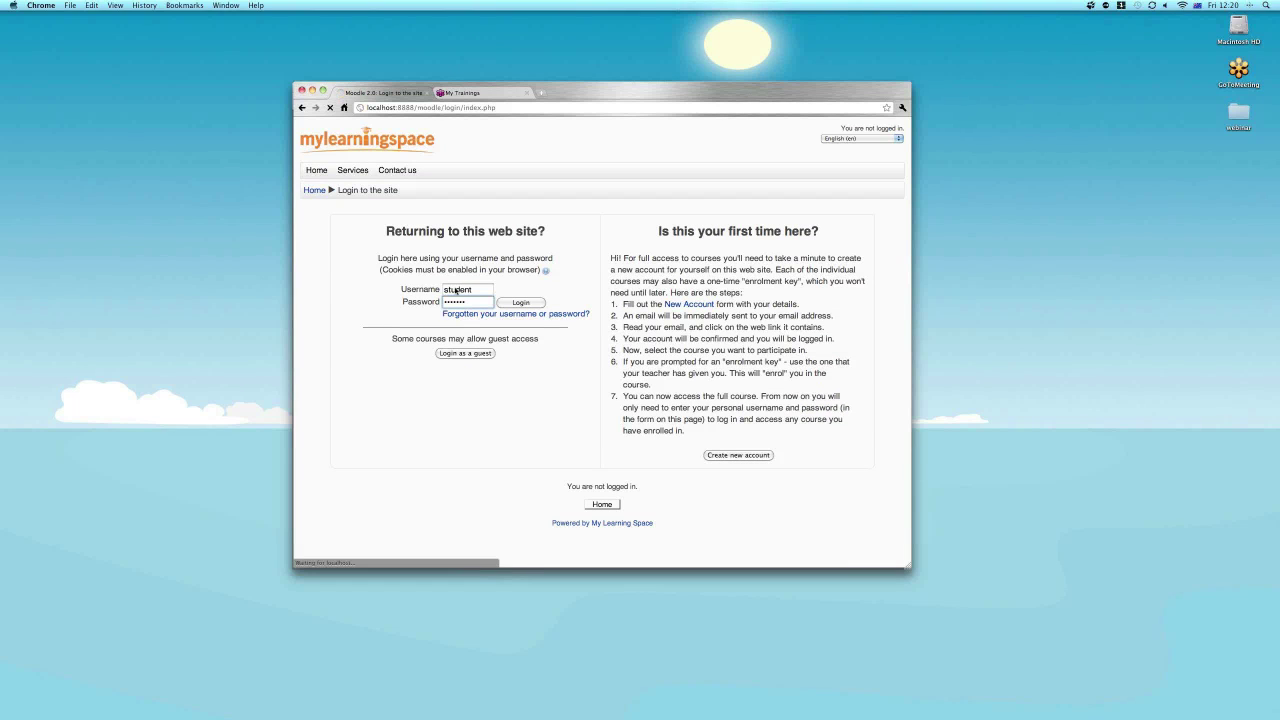
{"action": "key", "text": "Return"}
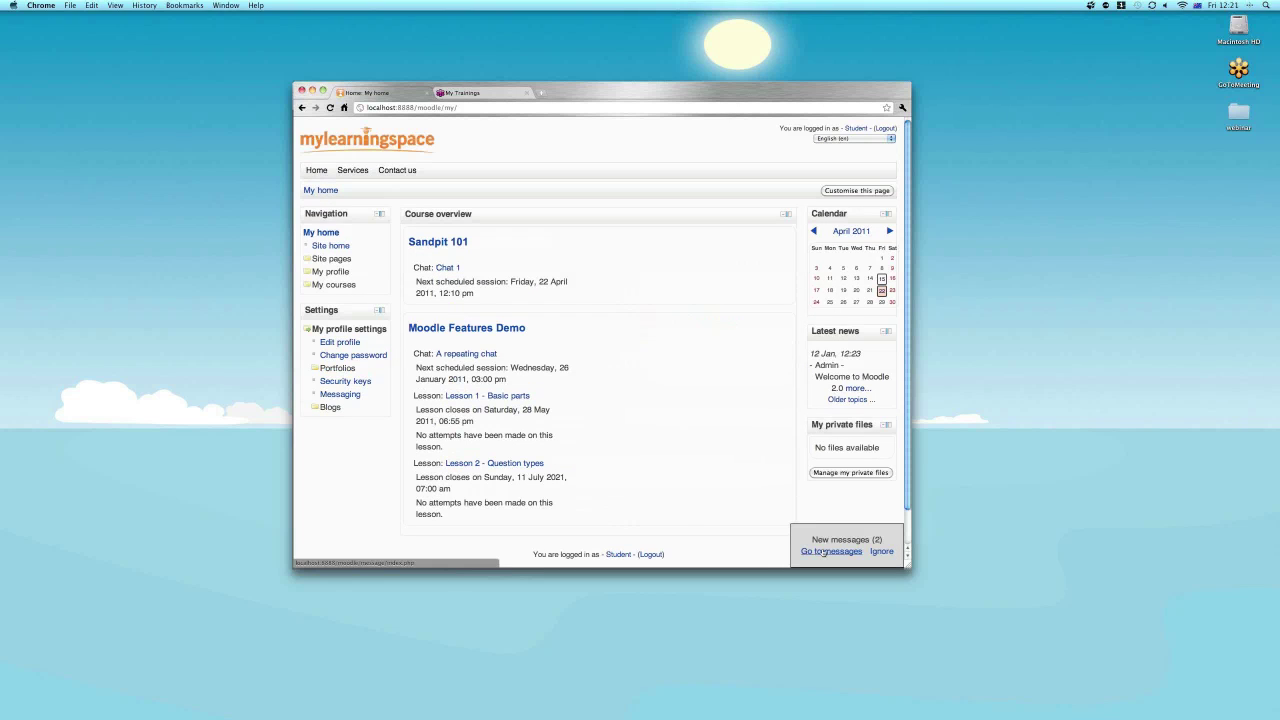
Go to the new messages and open the message history with Admin.
{"action": "left_click", "coordinate": [823, 551]}
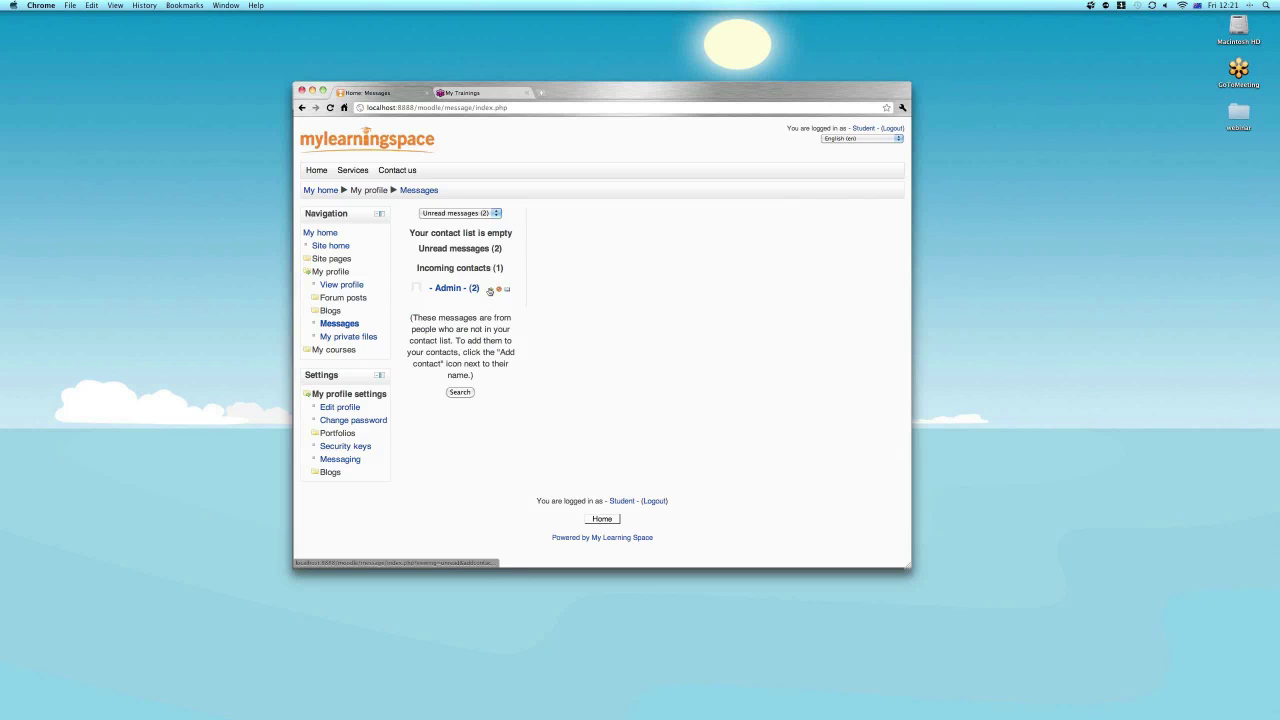
{"action": "left_click", "coordinate": [490, 290]}
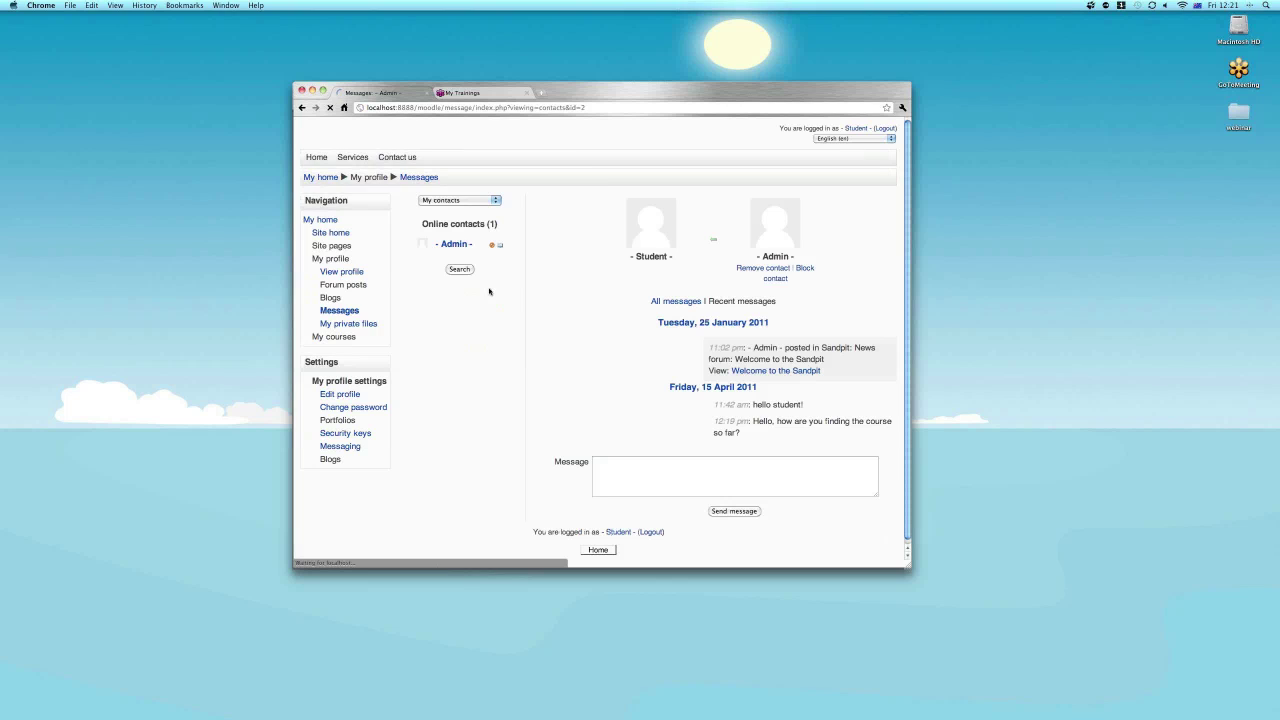
{"action": "left_click", "coordinate": [472, 214]}
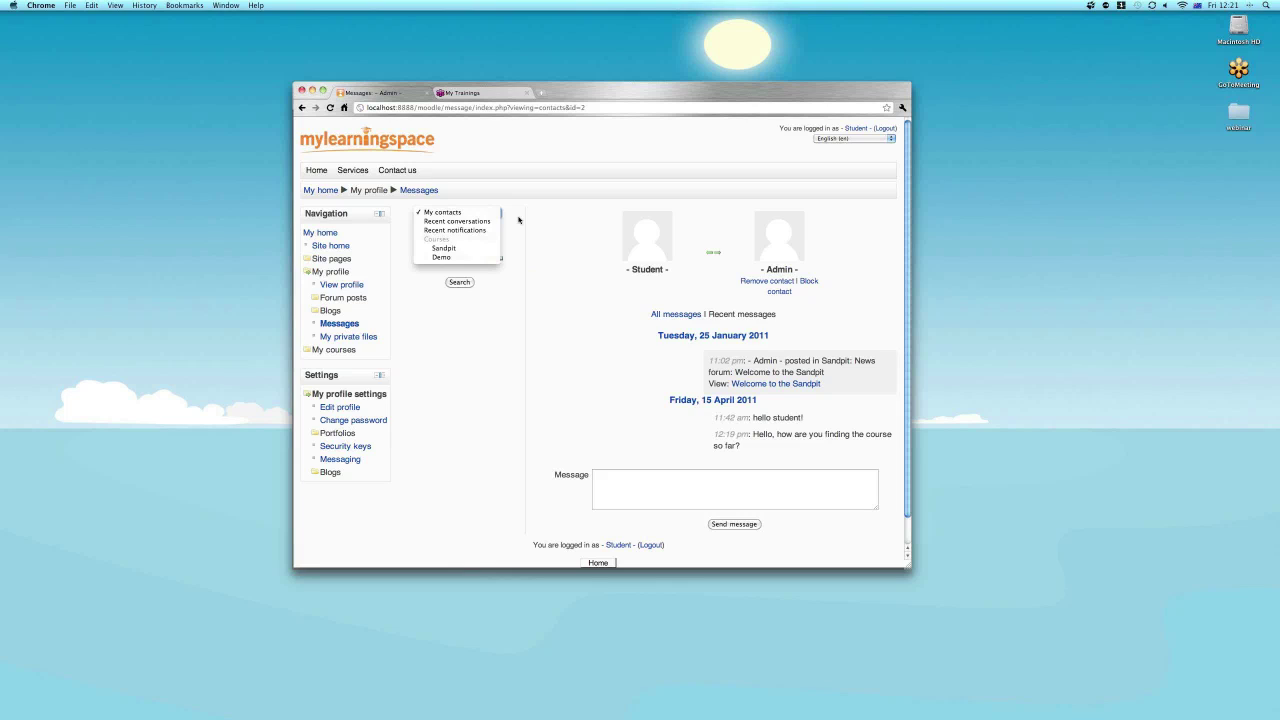
{"action": "left_click", "coordinate": [518, 219]}
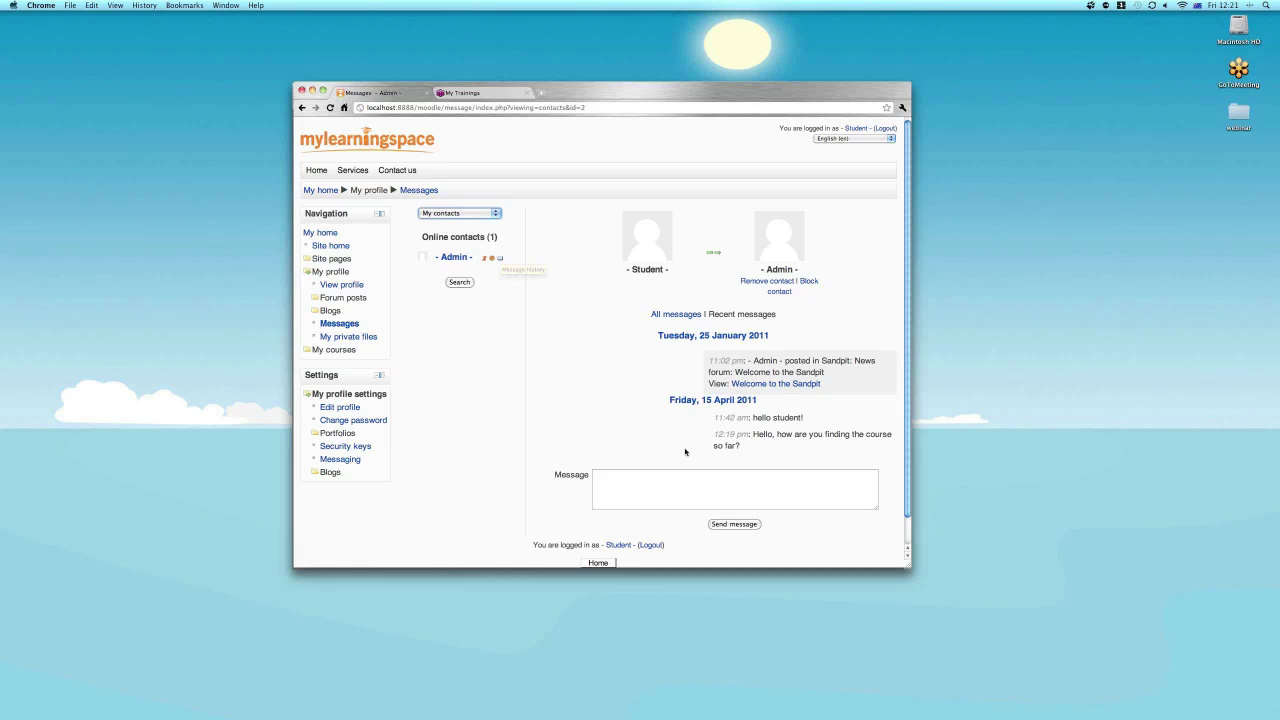
{"action": "scroll", "coordinate": [685, 452], "scroll_direction": "down", "scroll_amount": 1}
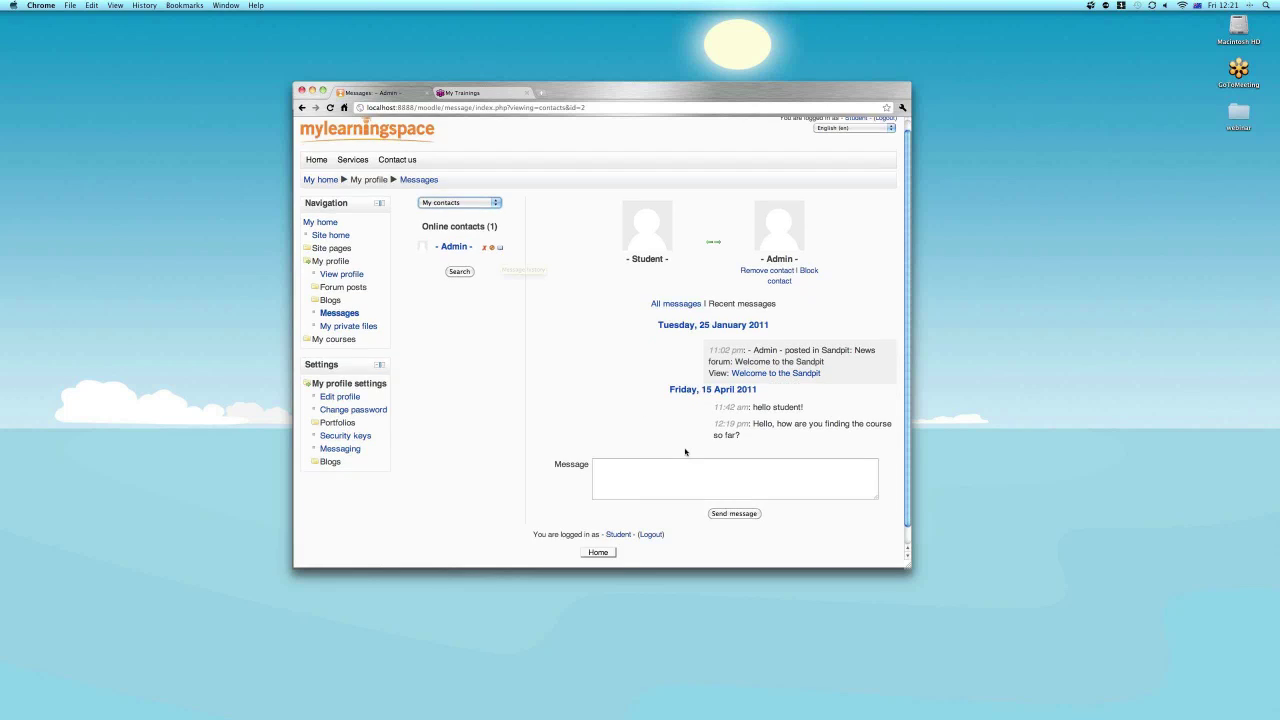
Send Admin the reply 'things are going fine, thanks for asking.'.
{"action": "scroll", "coordinate": [685, 452], "scroll_direction": "down", "scroll_amount": 1}
{"action": "left_click", "coordinate": [660, 450]}
{"action": "type", "text": "things are goin"}
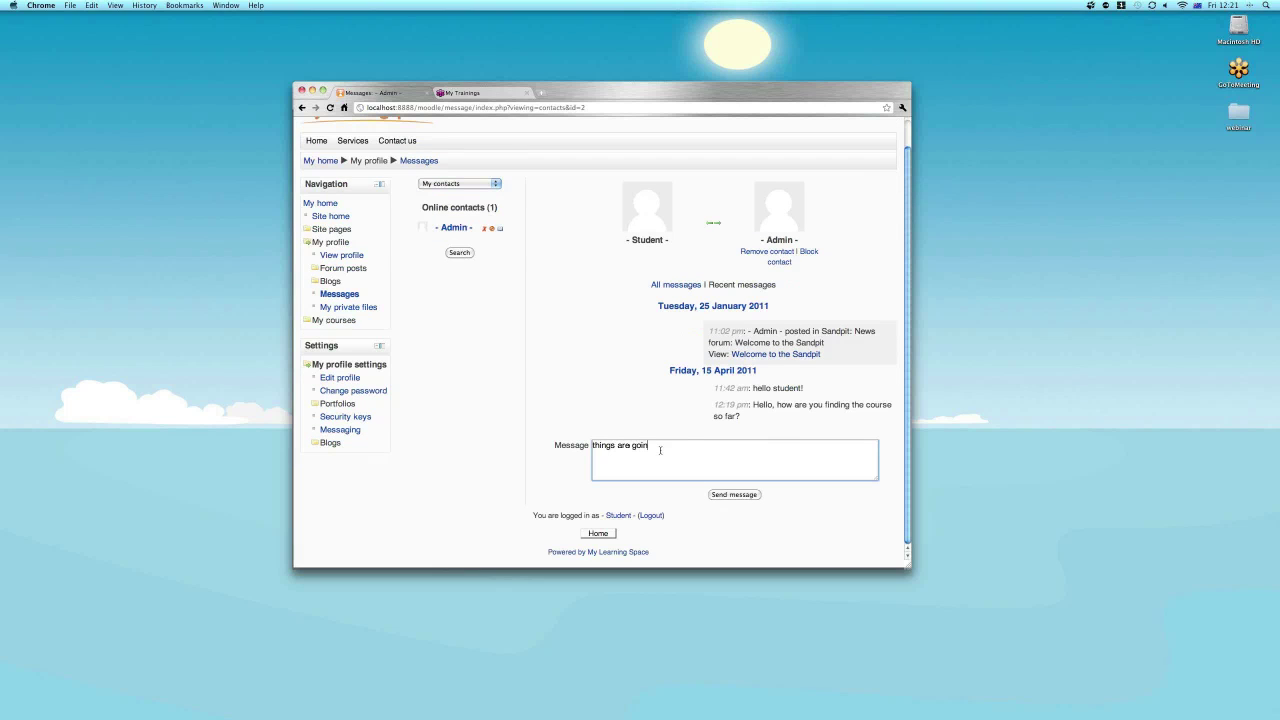
{"action": "type", "text": "g fine, thanks for asking."}
{"action": "left_click", "coordinate": [734, 495]}
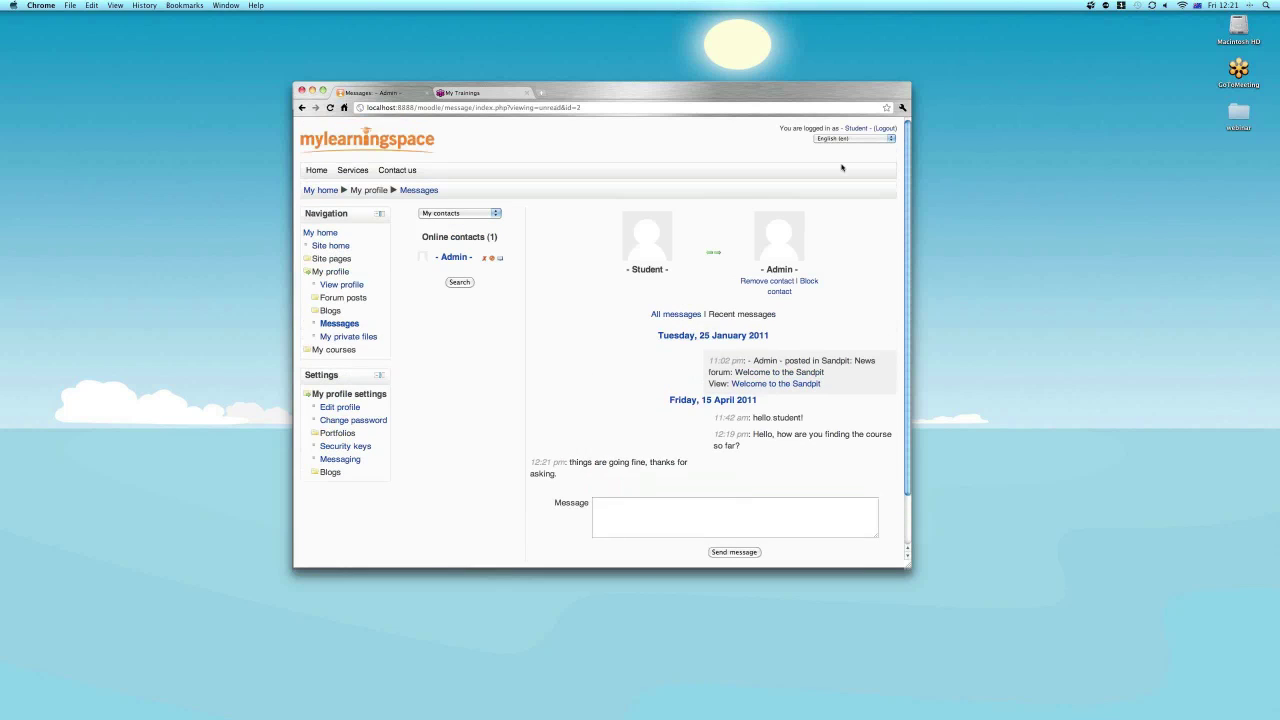
Log out of the student account and sign in with the teacher username and password.
{"action": "left_click", "coordinate": [886, 129]}
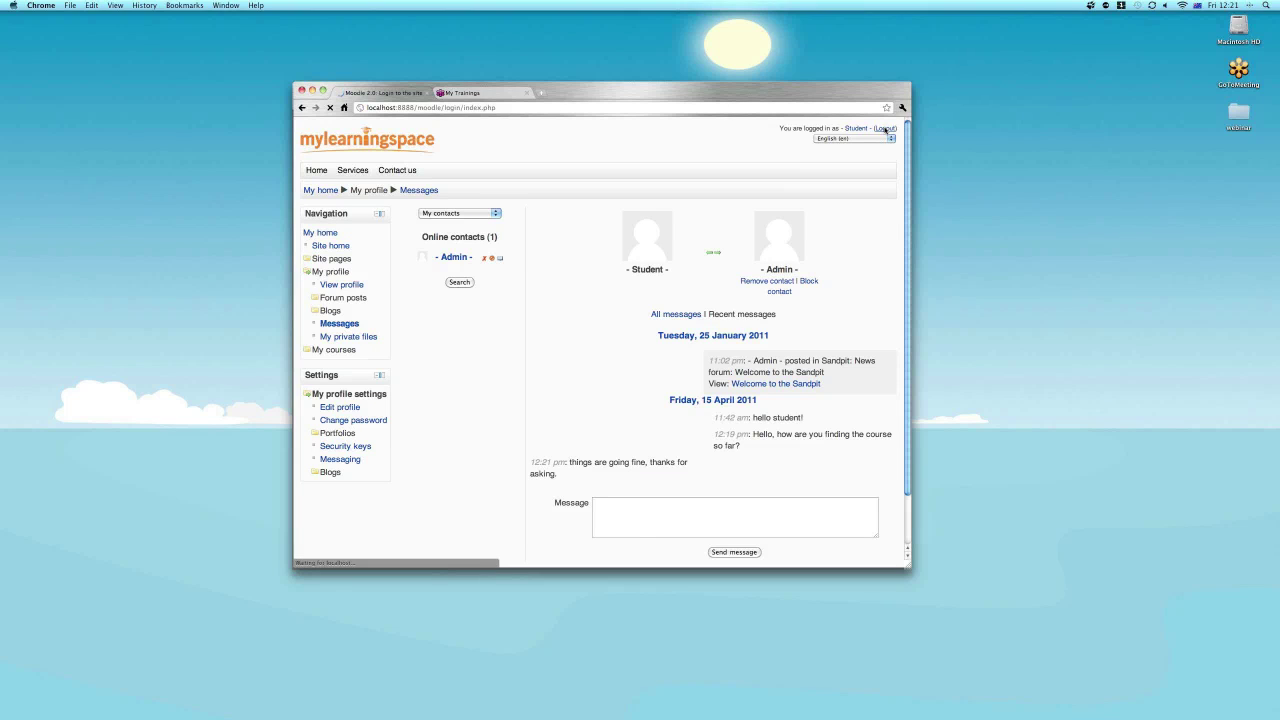
{"action": "type", "text": "teacher"}
{"action": "key", "text": "Tab"}
{"action": "type", "text": "*******"}
{"action": "key", "text": "Return"}
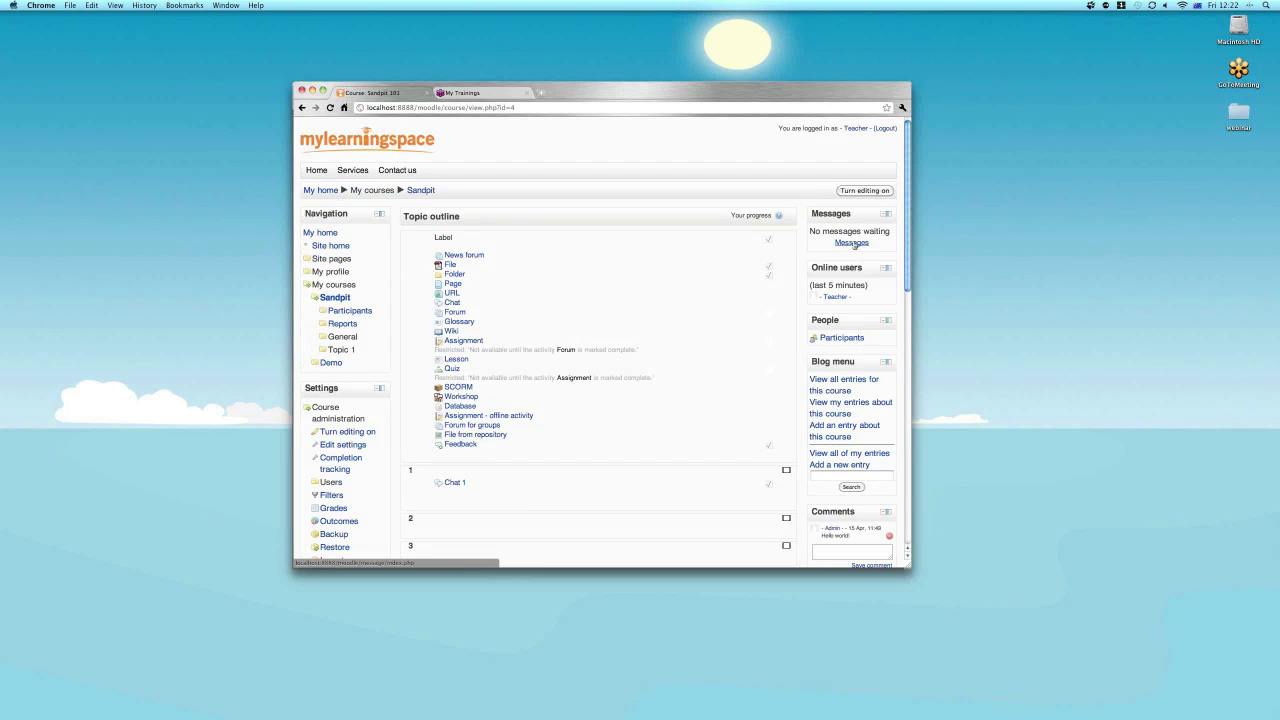
Open the teacher's Messages, try Advanced search, then return to the basic Messages page.
{"action": "left_click", "coordinate": [852, 244]}
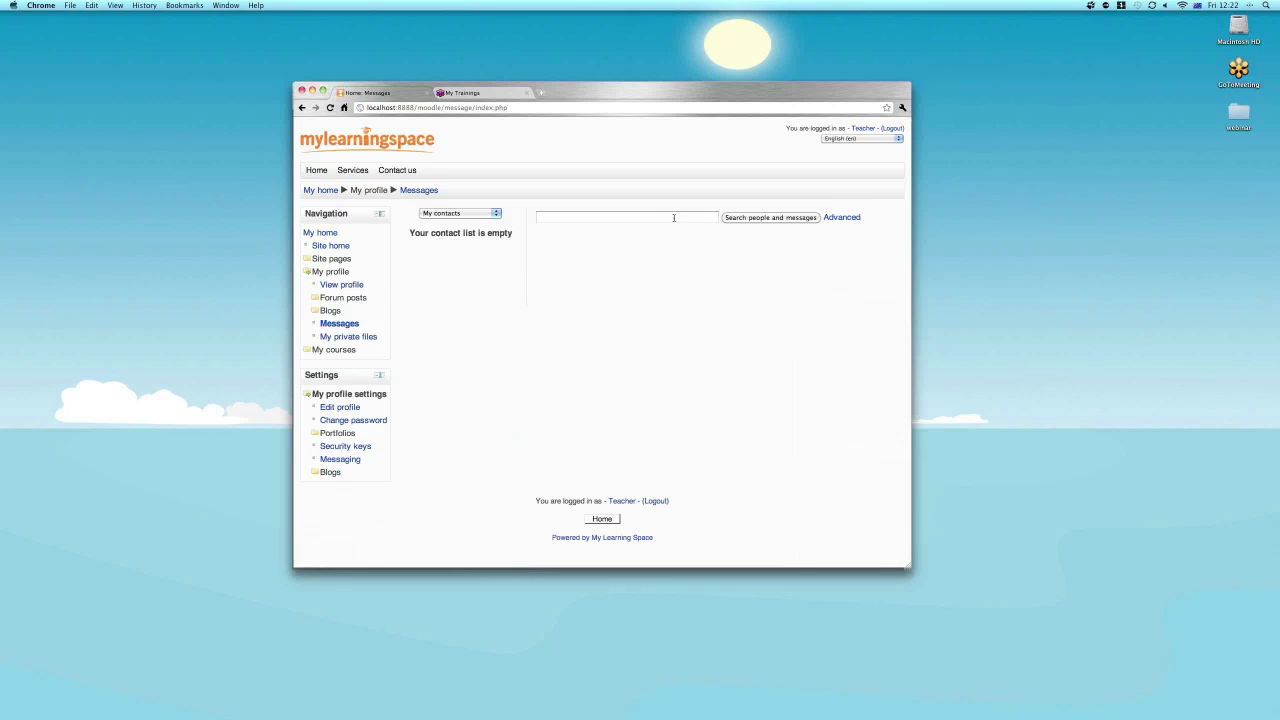
{"action": "left_click", "coordinate": [845, 218]}
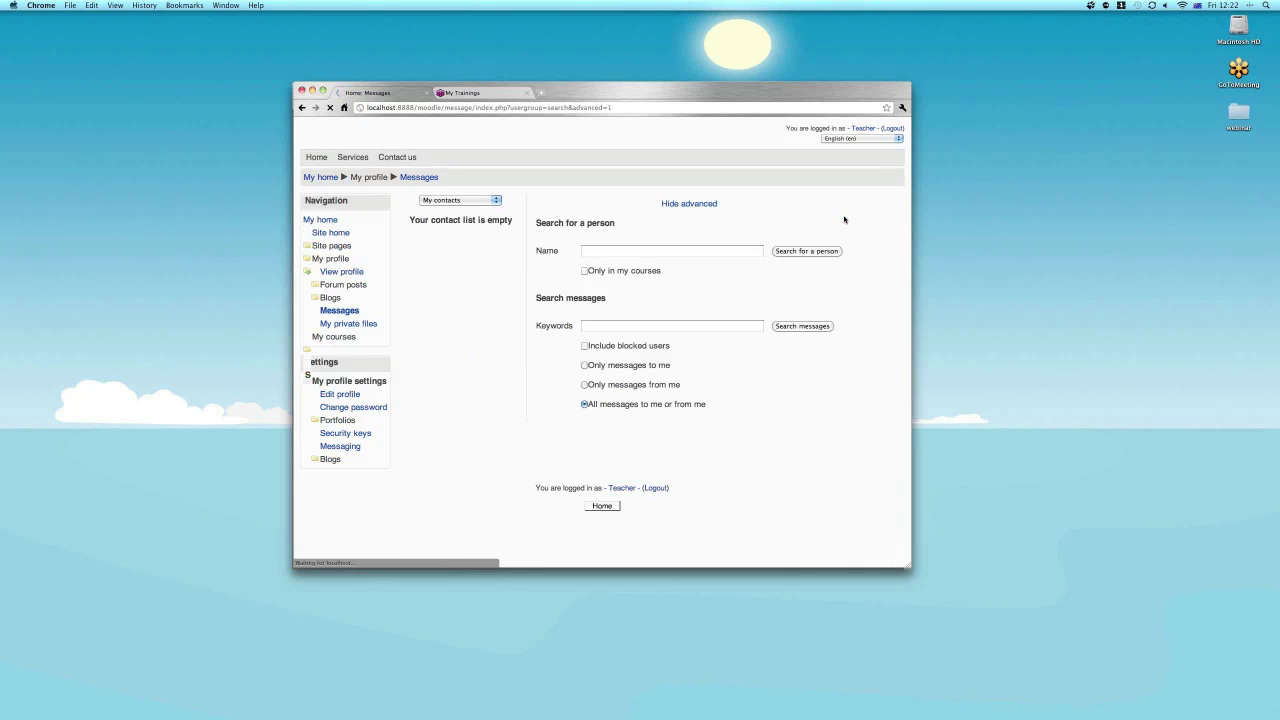
{"action": "double_click", "coordinate": [326, 215]}
{"action": "left_click", "coordinate": [307, 272]}
{"action": "left_click", "coordinate": [307, 272]}
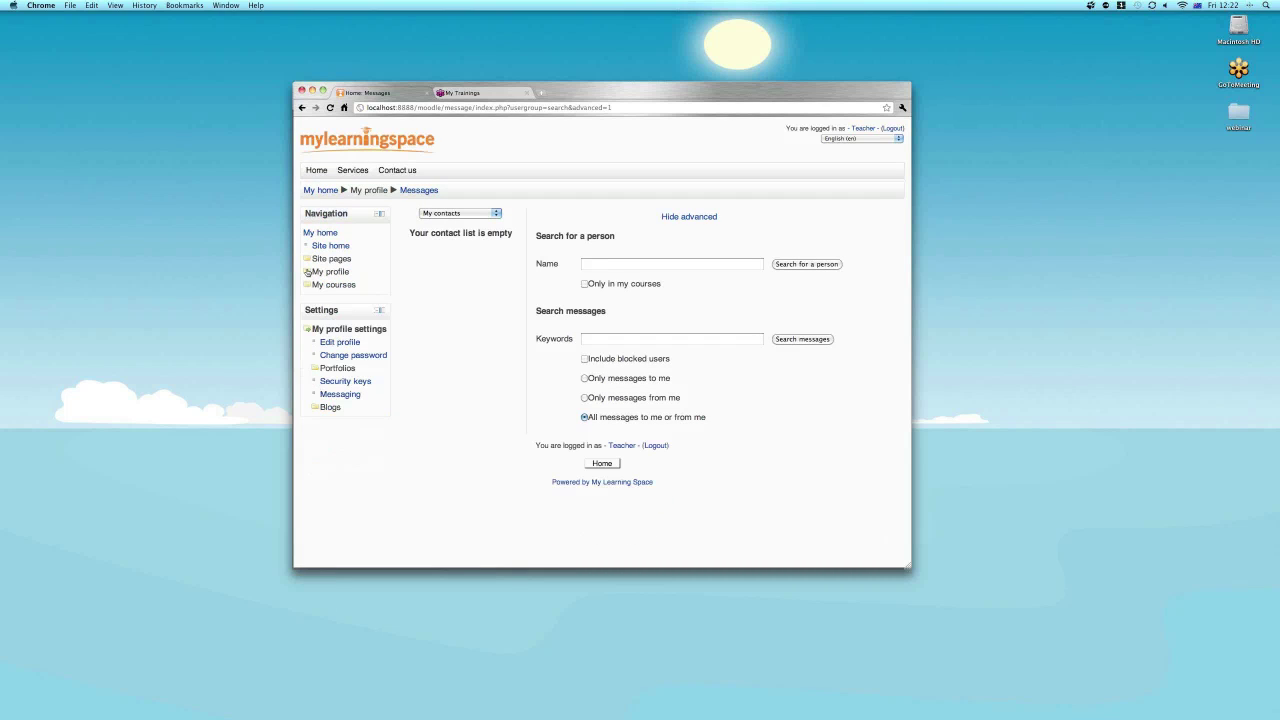
{"action": "left_click", "coordinate": [307, 272]}
{"action": "left_click", "coordinate": [338, 325]}
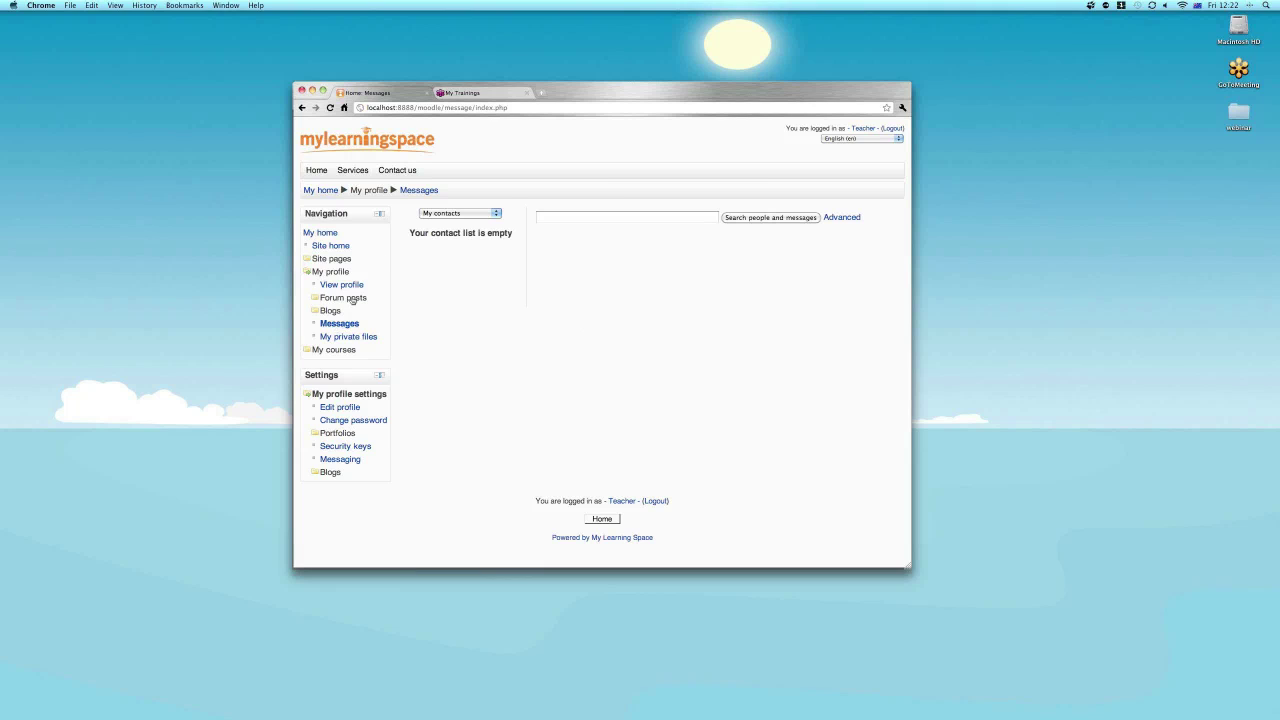
Collapse the Course administration node and expand My courses to list Sandpit and Demo.
{"action": "left_click", "coordinate": [336, 350]}
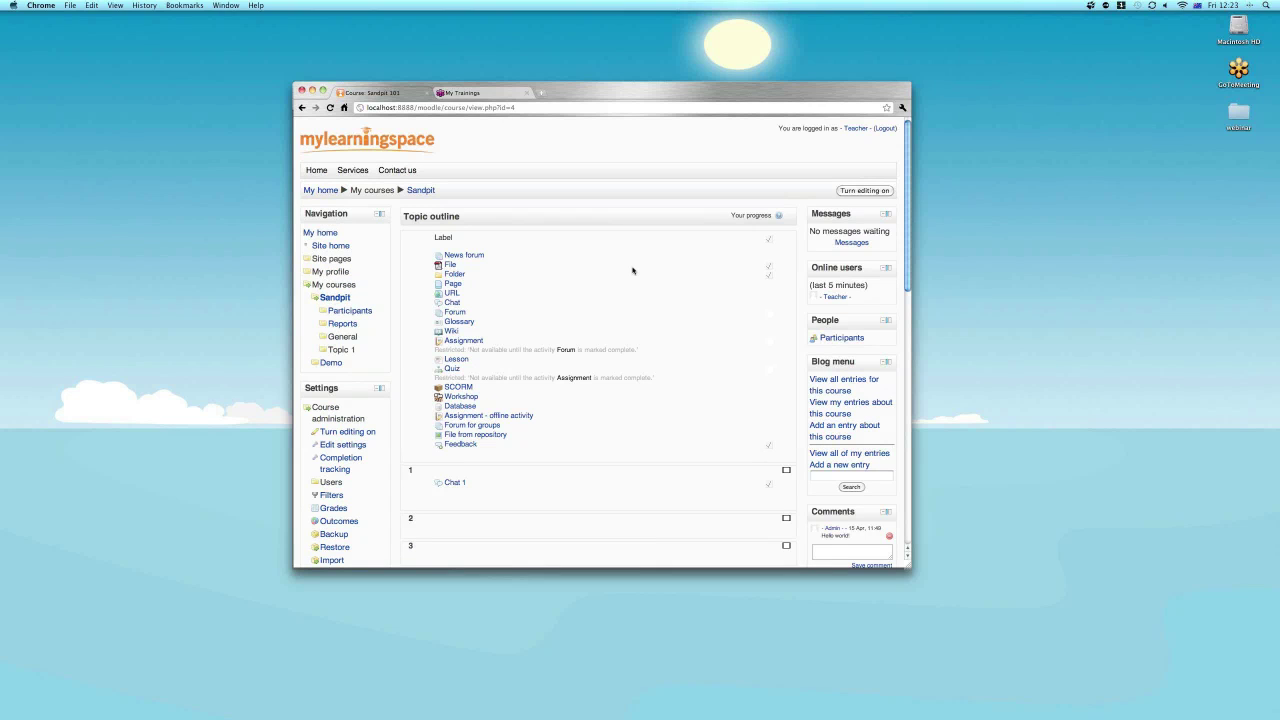
{"action": "left_click", "coordinate": [308, 285]}
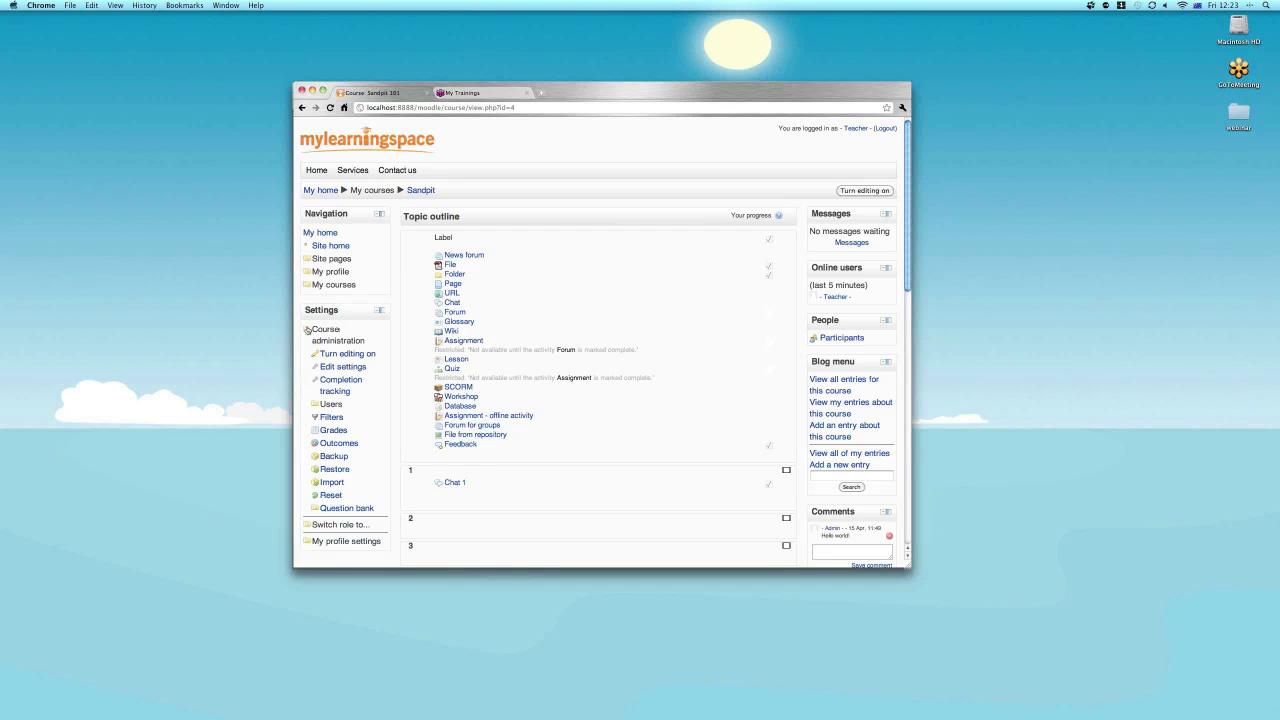
{"action": "left_click", "coordinate": [308, 330]}
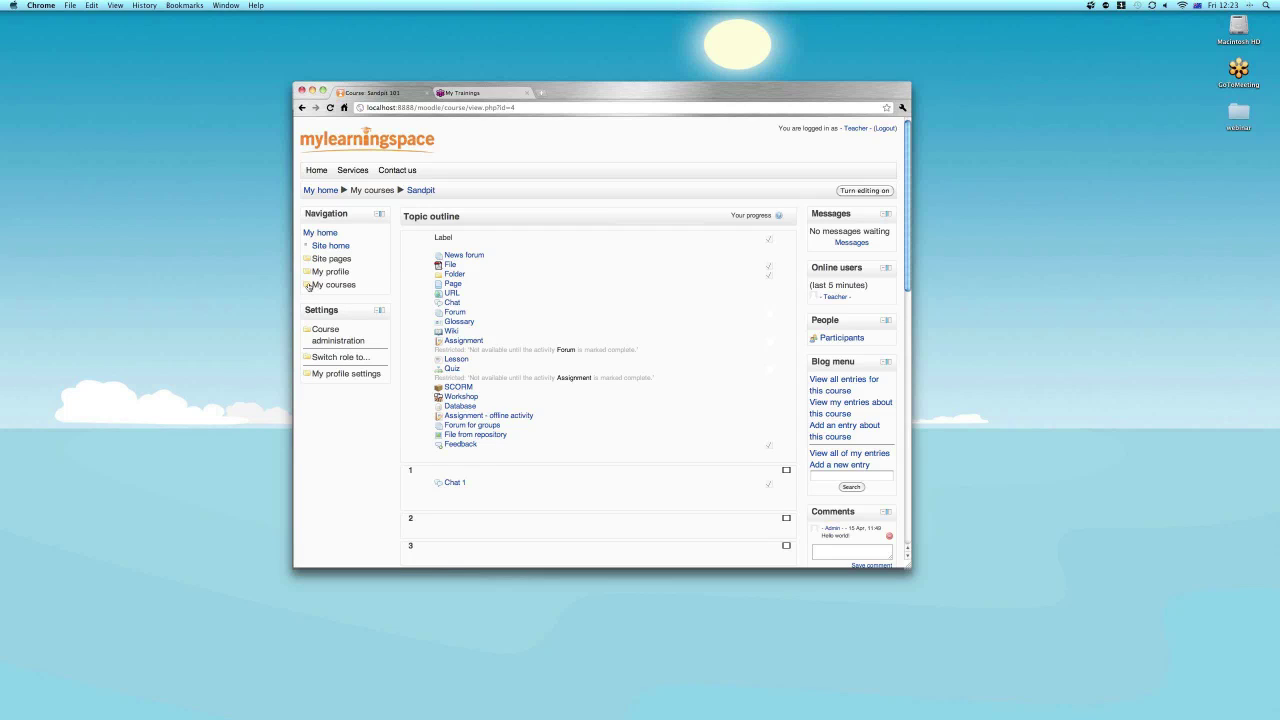
{"action": "left_click", "coordinate": [308, 285]}
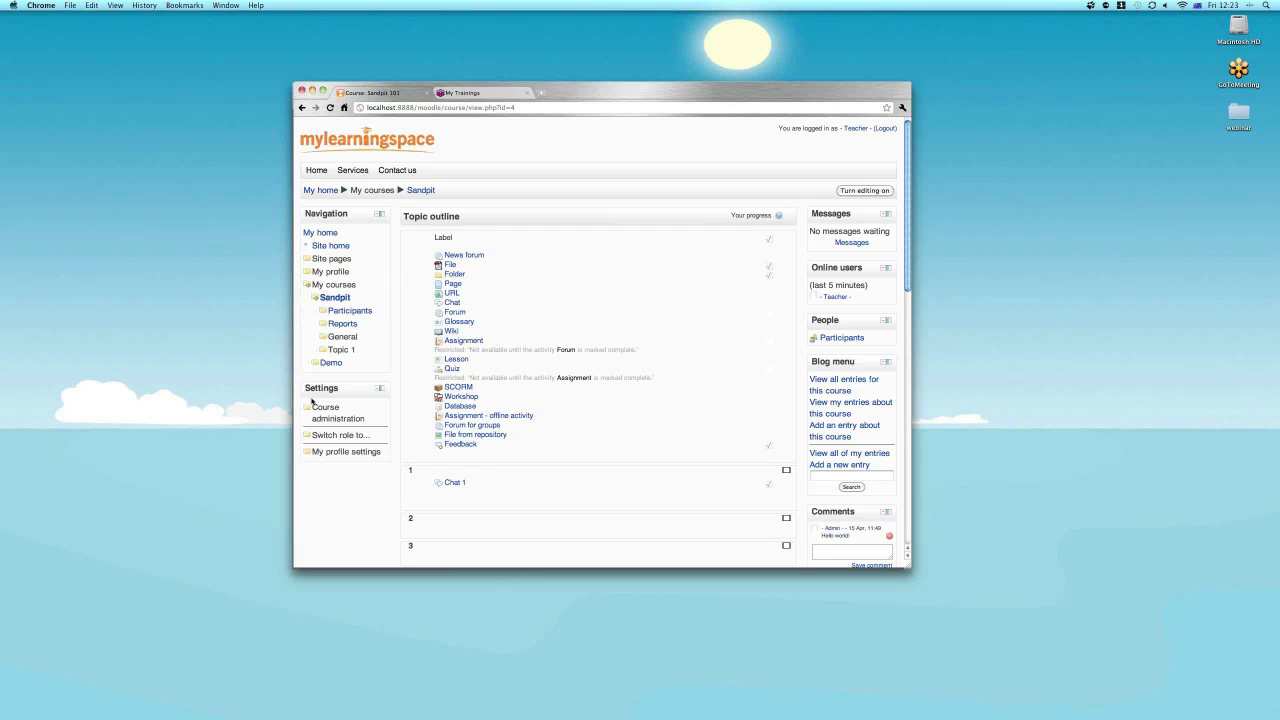
Open the Sandpit course participants list and scroll down it.
{"action": "left_click", "coordinate": [354, 313]}
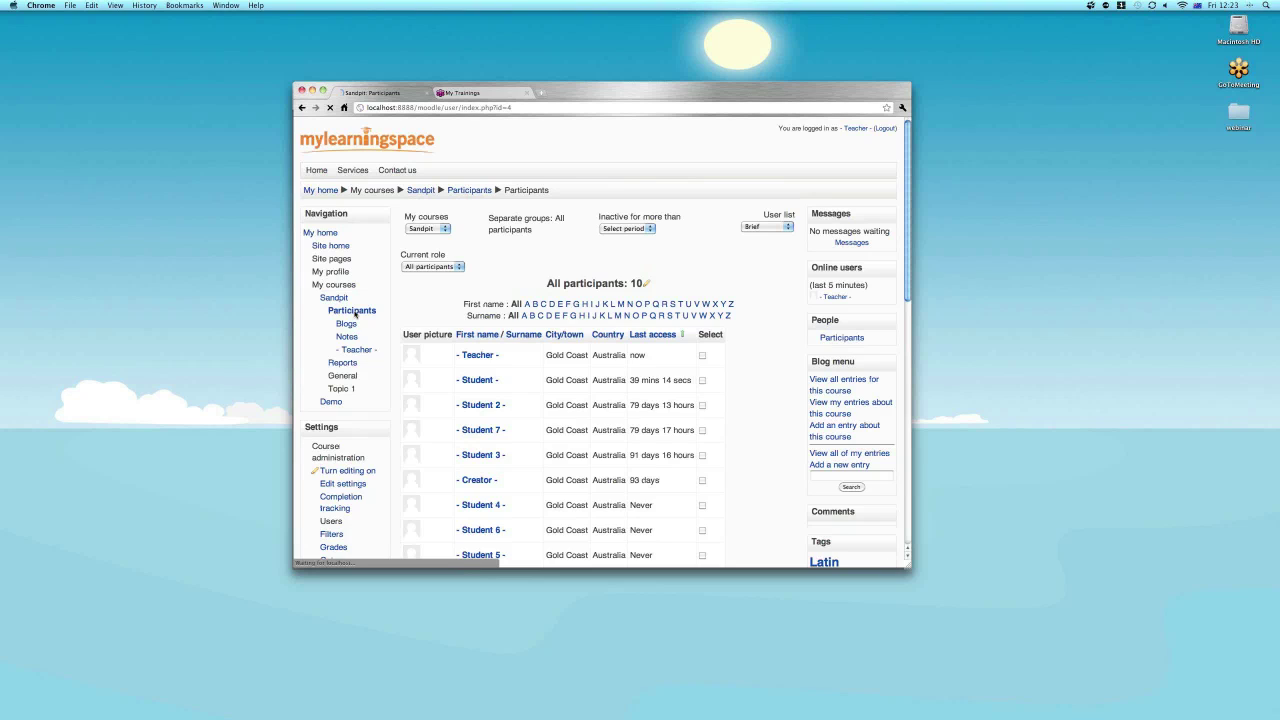
{"action": "scroll", "coordinate": [743, 332], "scroll_direction": "down", "scroll_amount": 2}
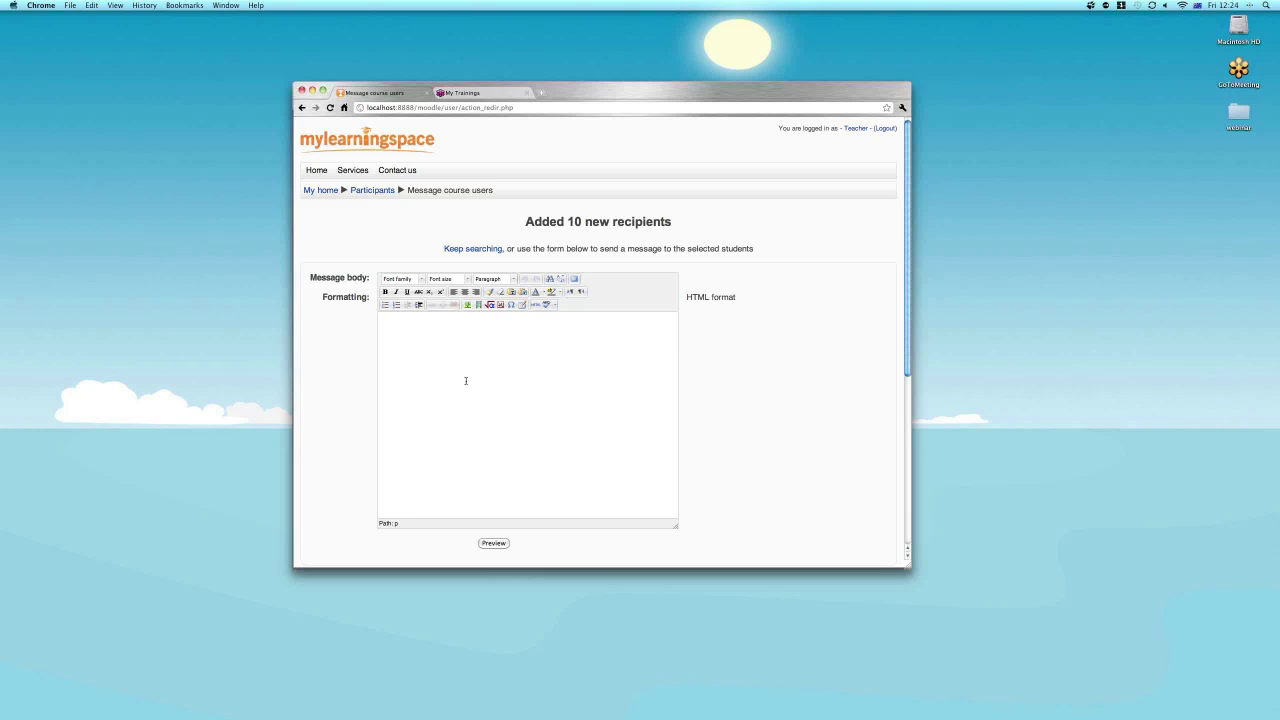
Write 'How is your project going?' as the message body and send it to the selected users.
{"action": "type", "text": "ow is your project going?"}
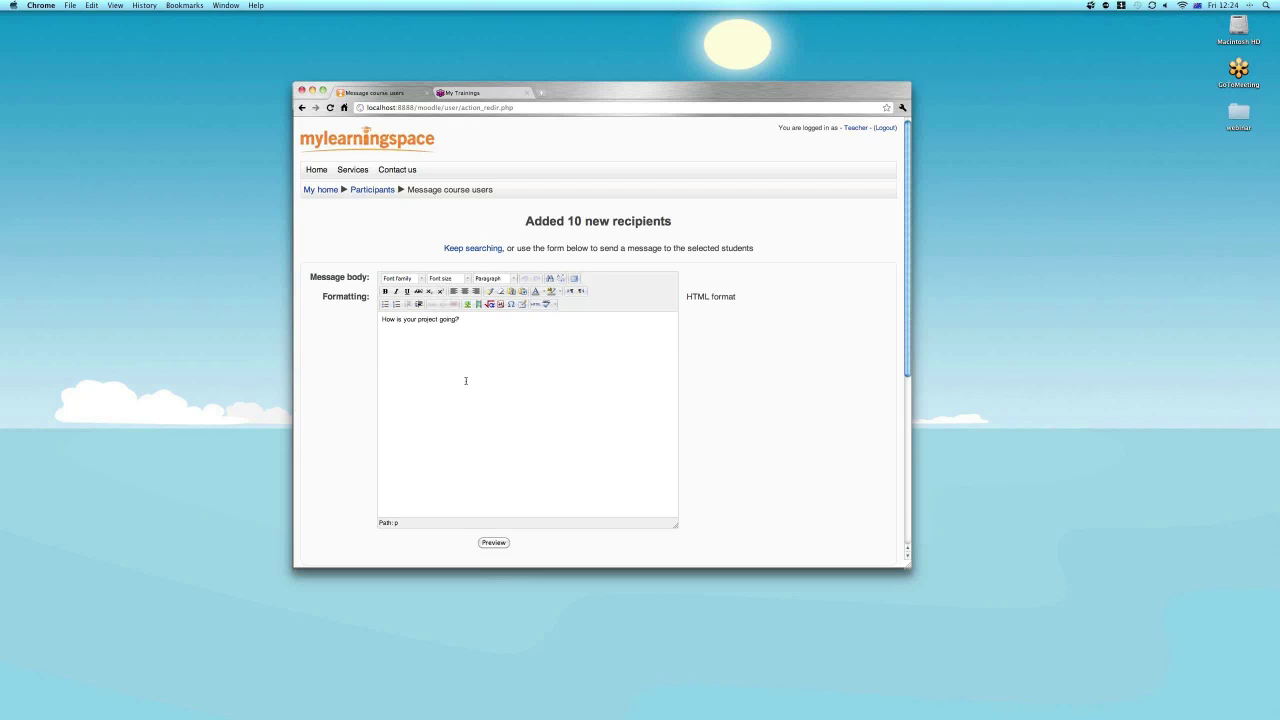
{"action": "scroll", "coordinate": [465, 380], "scroll_direction": "down", "scroll_amount": 2}
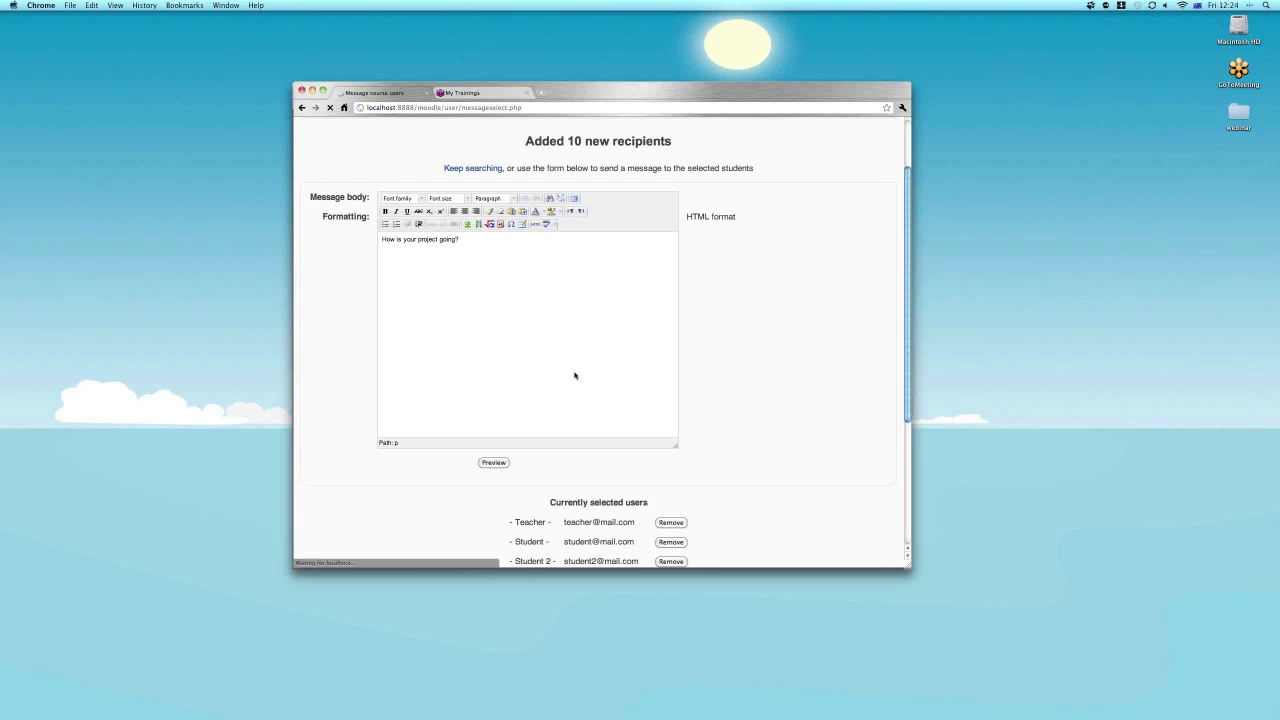
{"action": "left_click", "coordinate": [577, 249]}
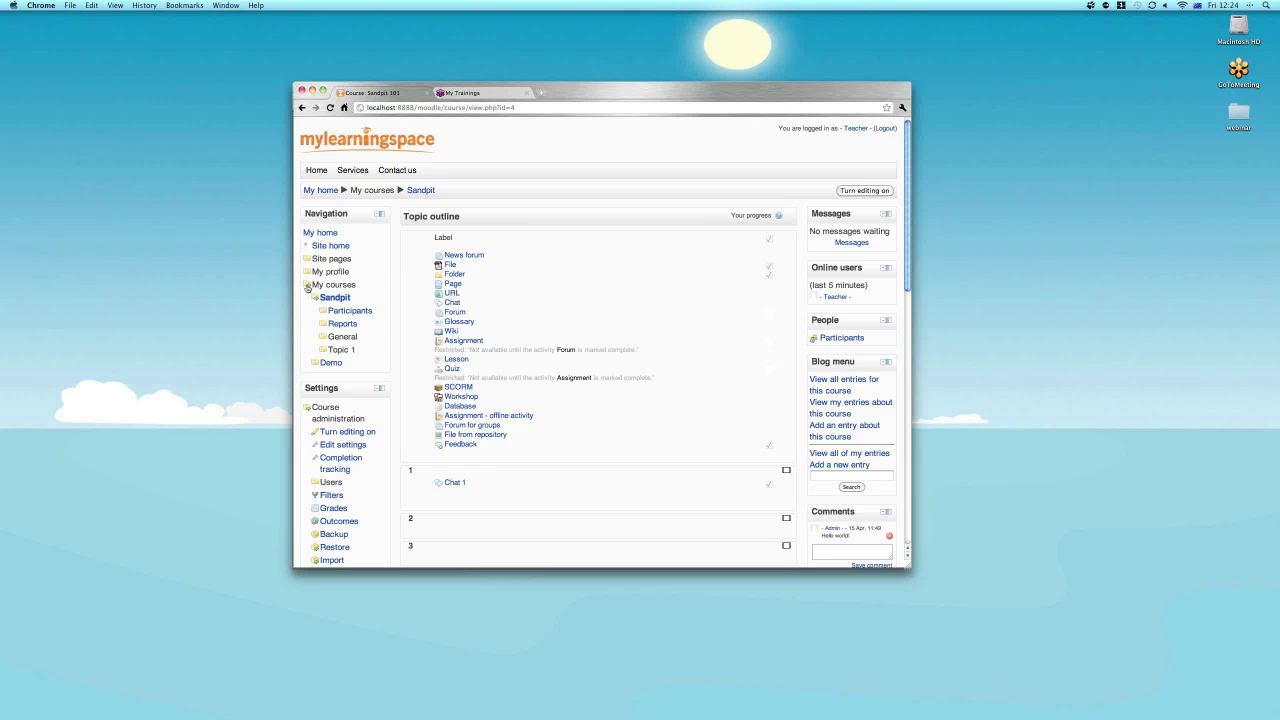
Open the News forum from the Sandpit topic outline.
{"action": "left_click", "coordinate": [472, 257]}
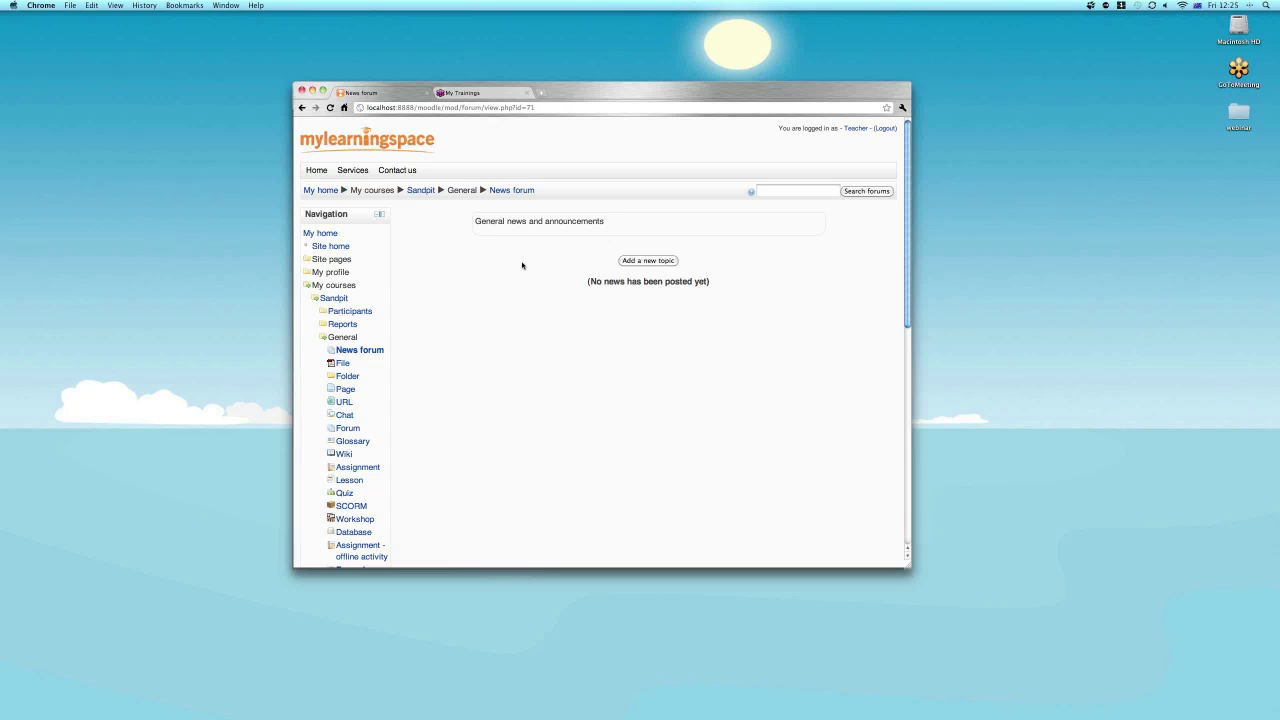
Post a news topic with subject 'Welcome the Sandpit' and message 'Relax, enjoy & have fun!'.
{"action": "left_click", "coordinate": [645, 263]}
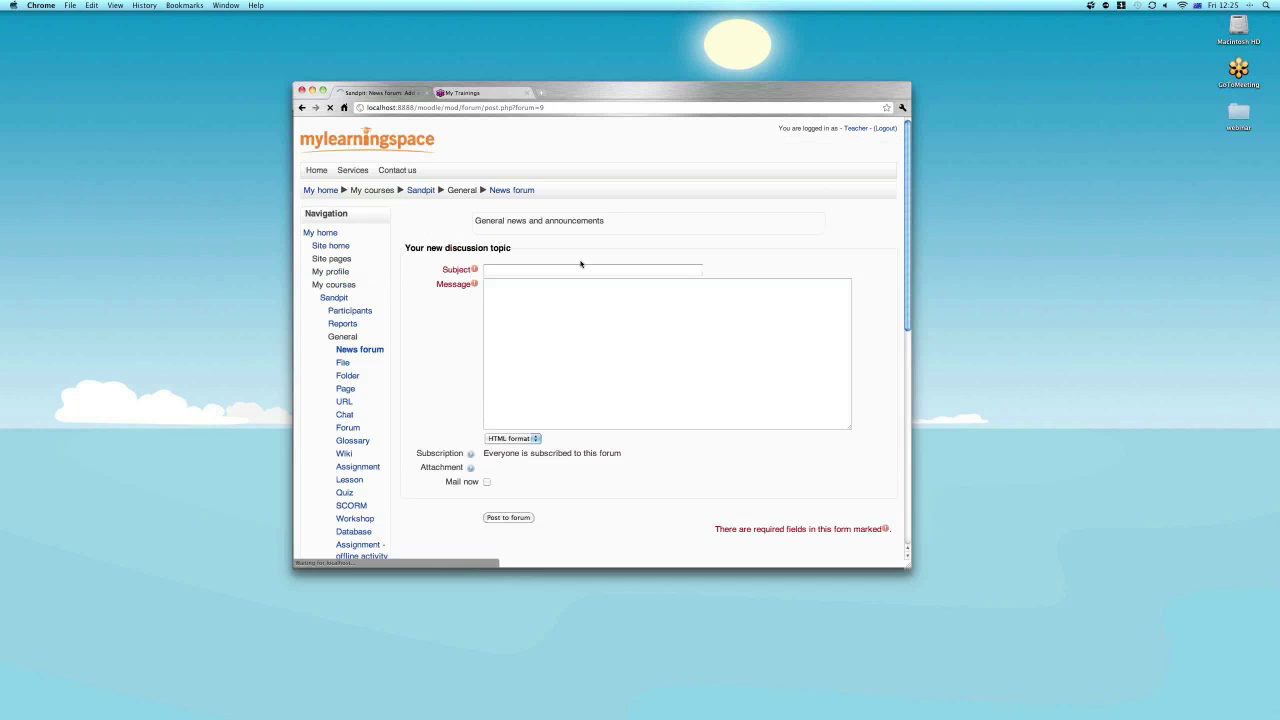
{"action": "left_click", "coordinate": [580, 267]}
{"action": "type", "text": "Welcome the Sandpit"}
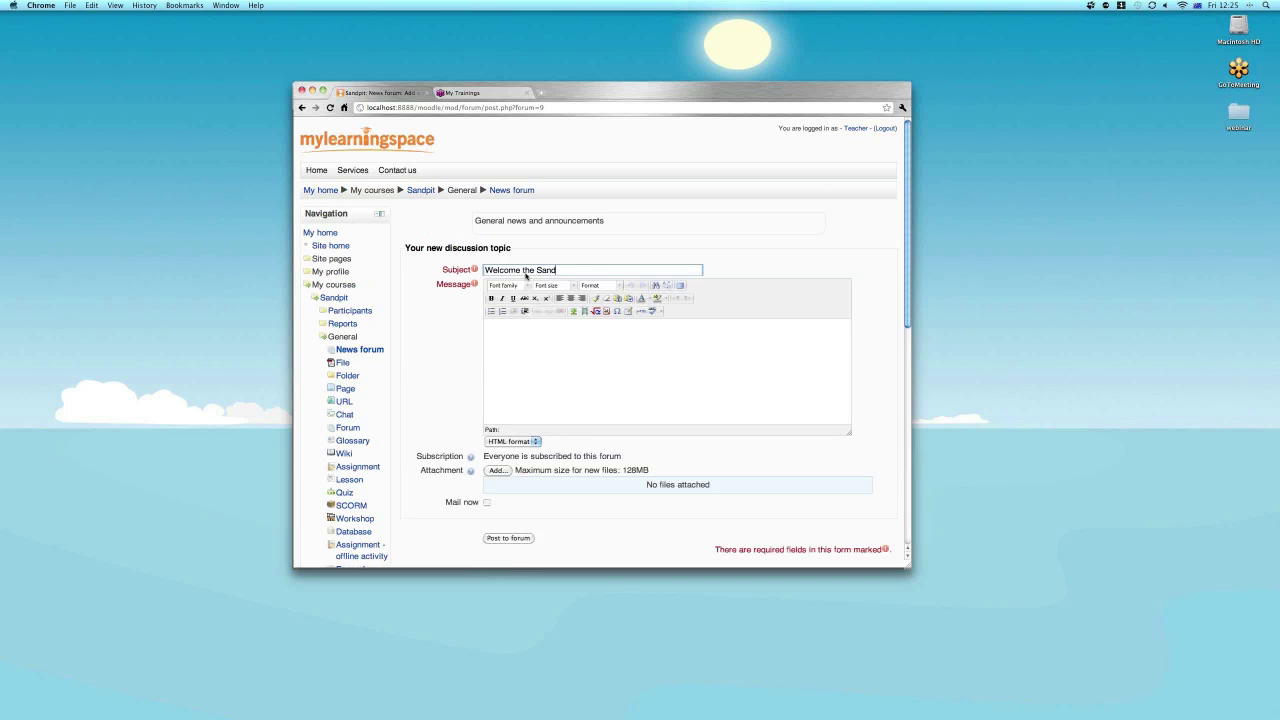
{"action": "left_click", "coordinate": [545, 357]}
{"action": "type", "text": "Relax, enjoy & have fun!"}
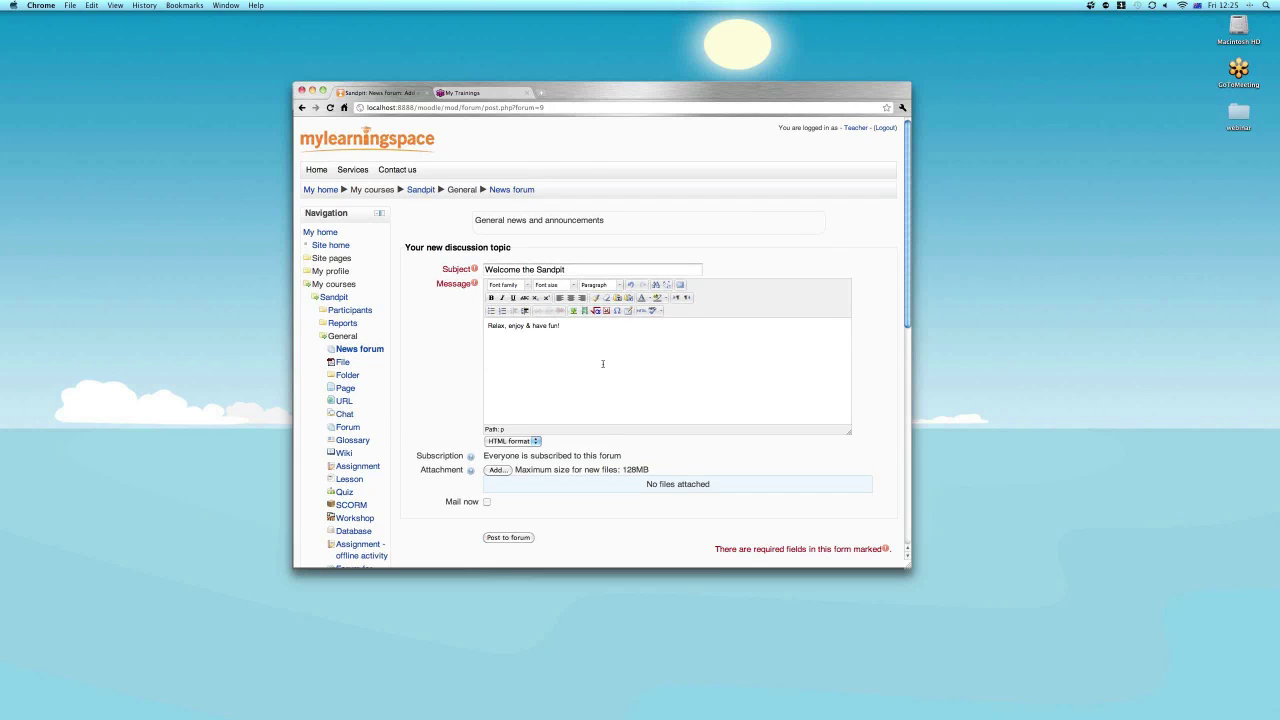
{"action": "left_click", "coordinate": [507, 537]}
{"action": "left_click", "coordinate": [603, 226]}
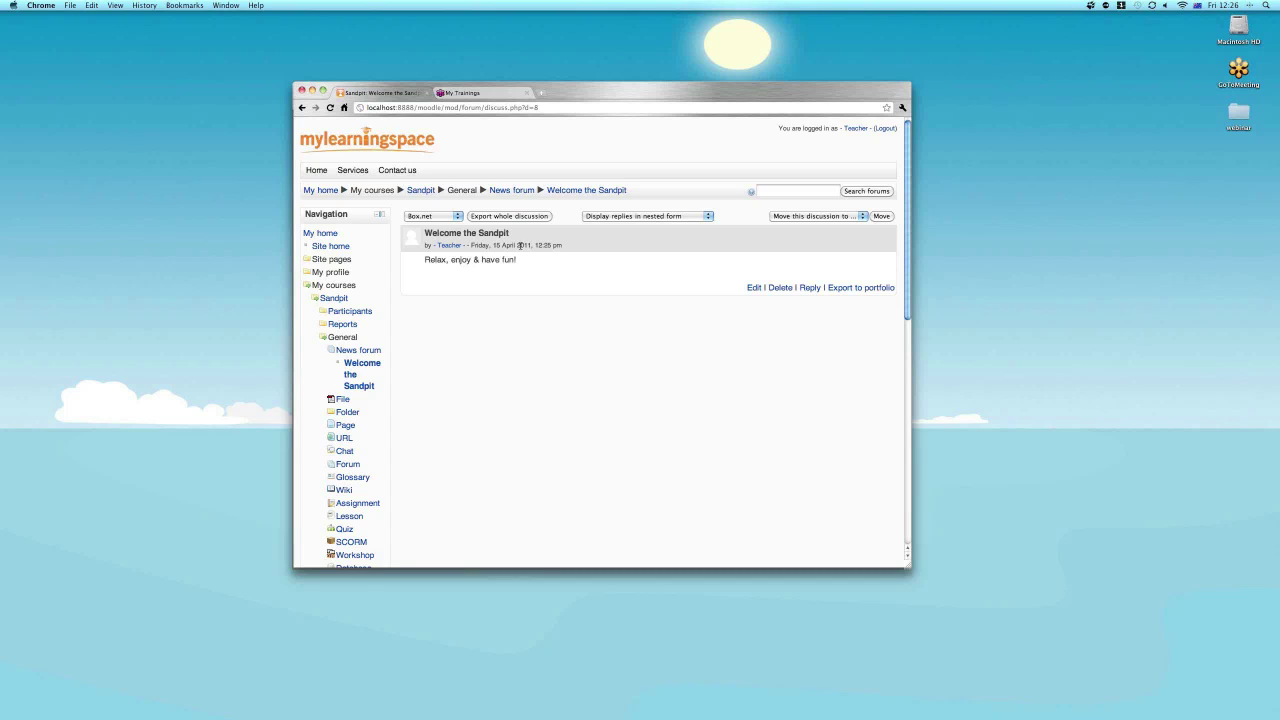
Return to the Sandpit course page via the breadcrumb and turn editing on.
{"action": "left_click", "coordinate": [420, 191]}
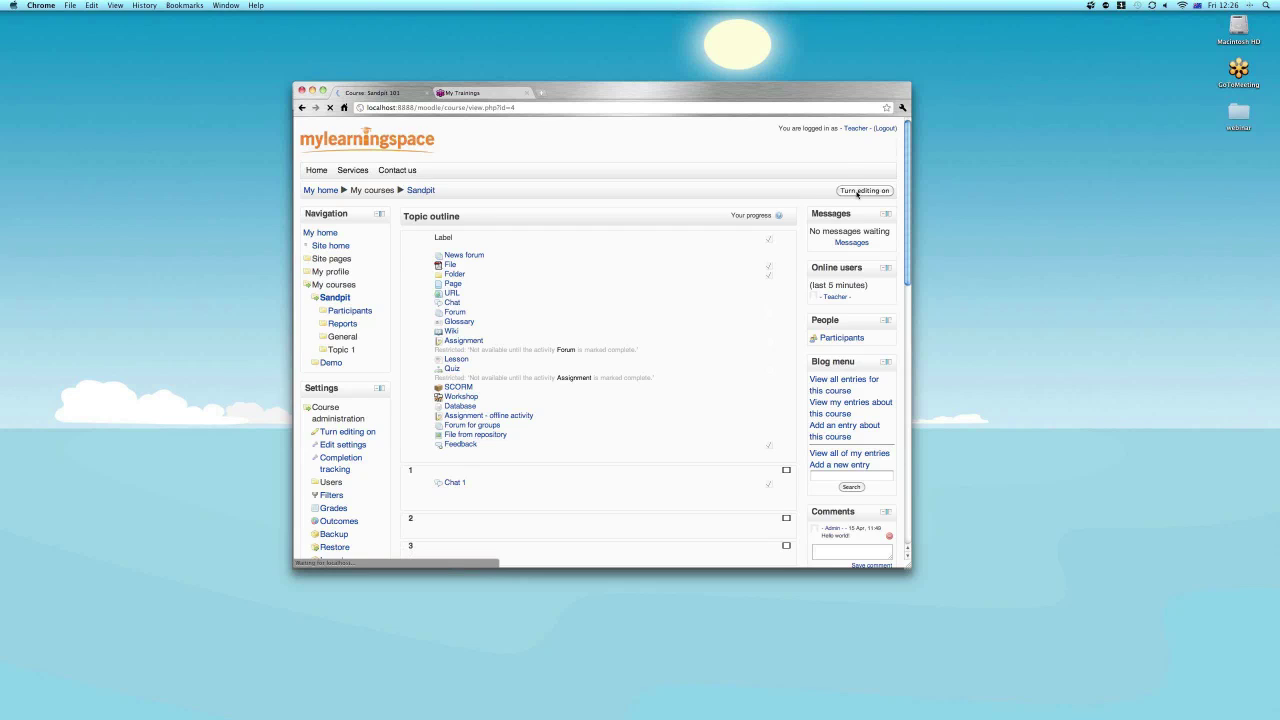
{"action": "left_click", "coordinate": [857, 191]}
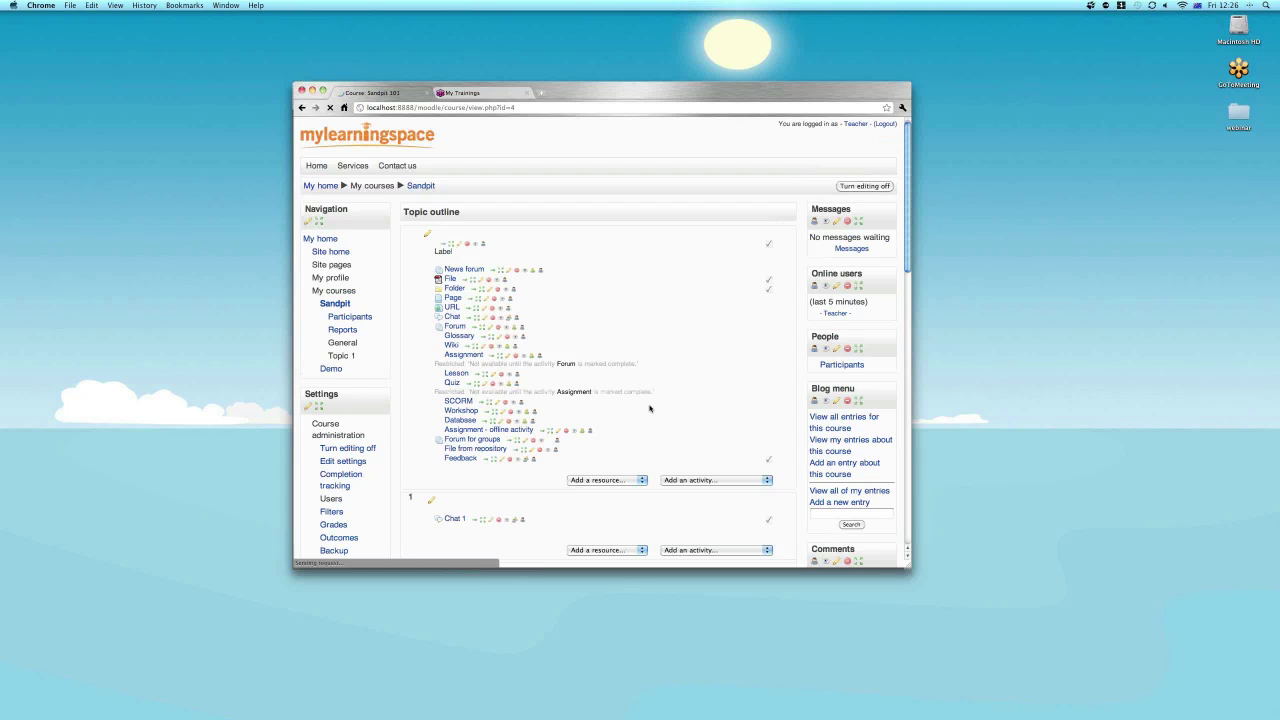
Add a Forum activity to Topic 1 with type 'Standard forum for general use'.
{"action": "scroll", "coordinate": [649, 408], "scroll_direction": "down", "scroll_amount": 4}
{"action": "left_click", "coordinate": [688, 358]}
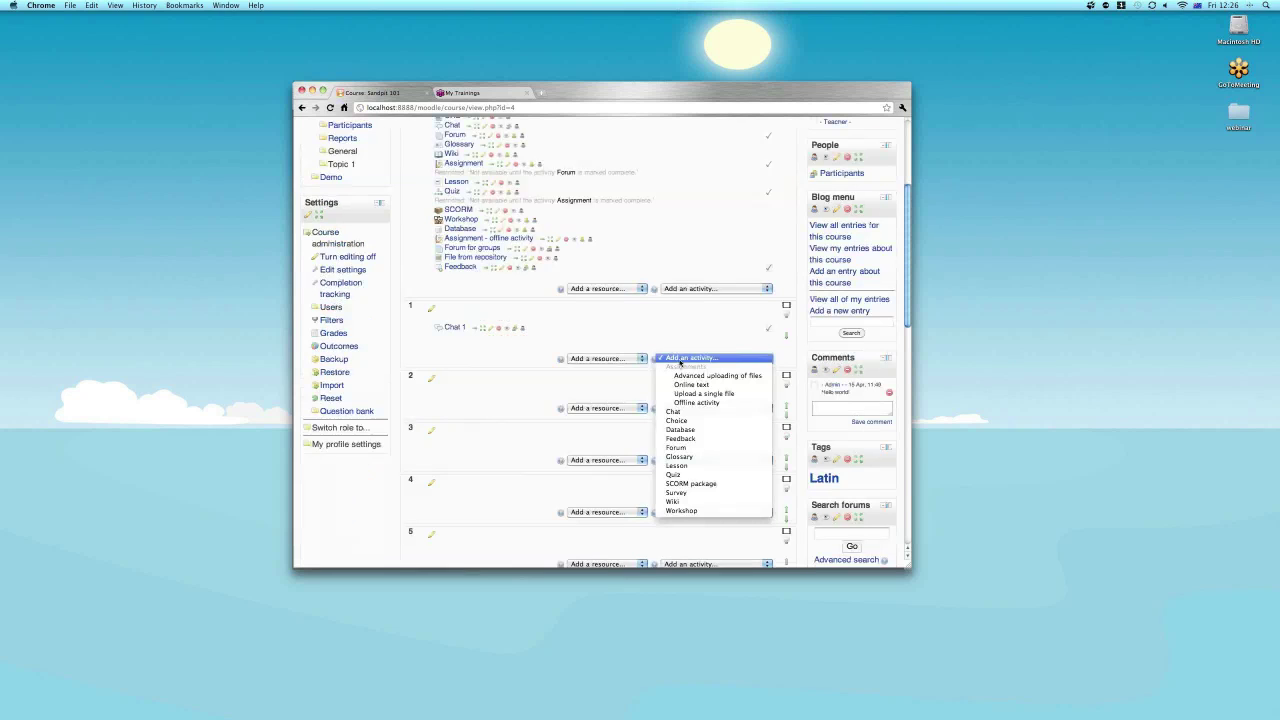
{"action": "left_click", "coordinate": [676, 447]}
{"action": "left_click", "coordinate": [645, 290]}
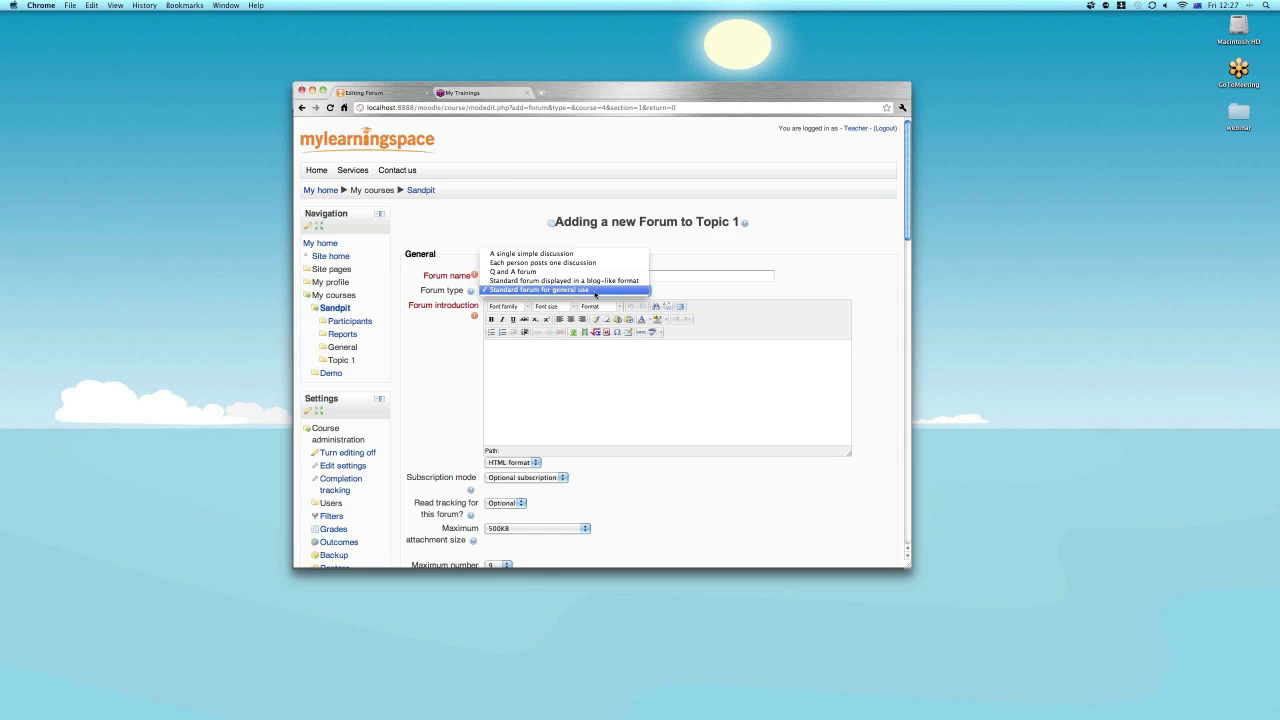
{"action": "left_click", "coordinate": [595, 293]}
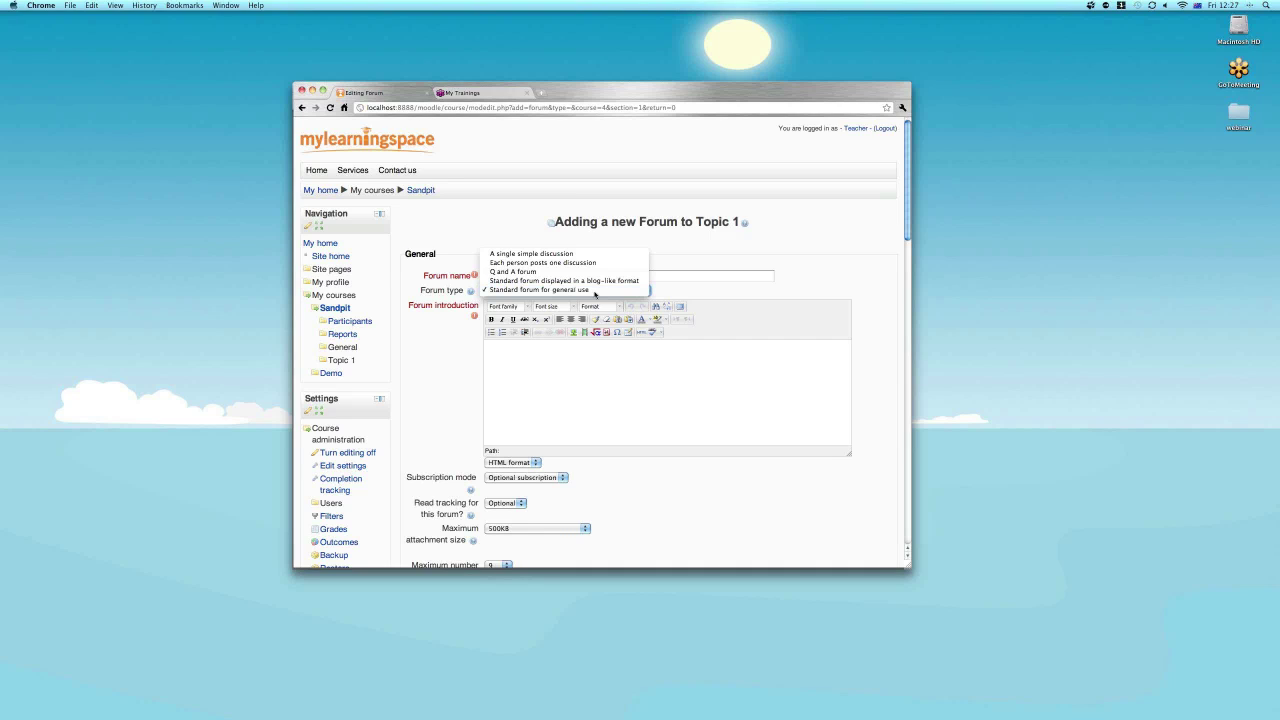
{"action": "left_click", "coordinate": [513, 277]}
{"action": "type", "text": "Fo"}
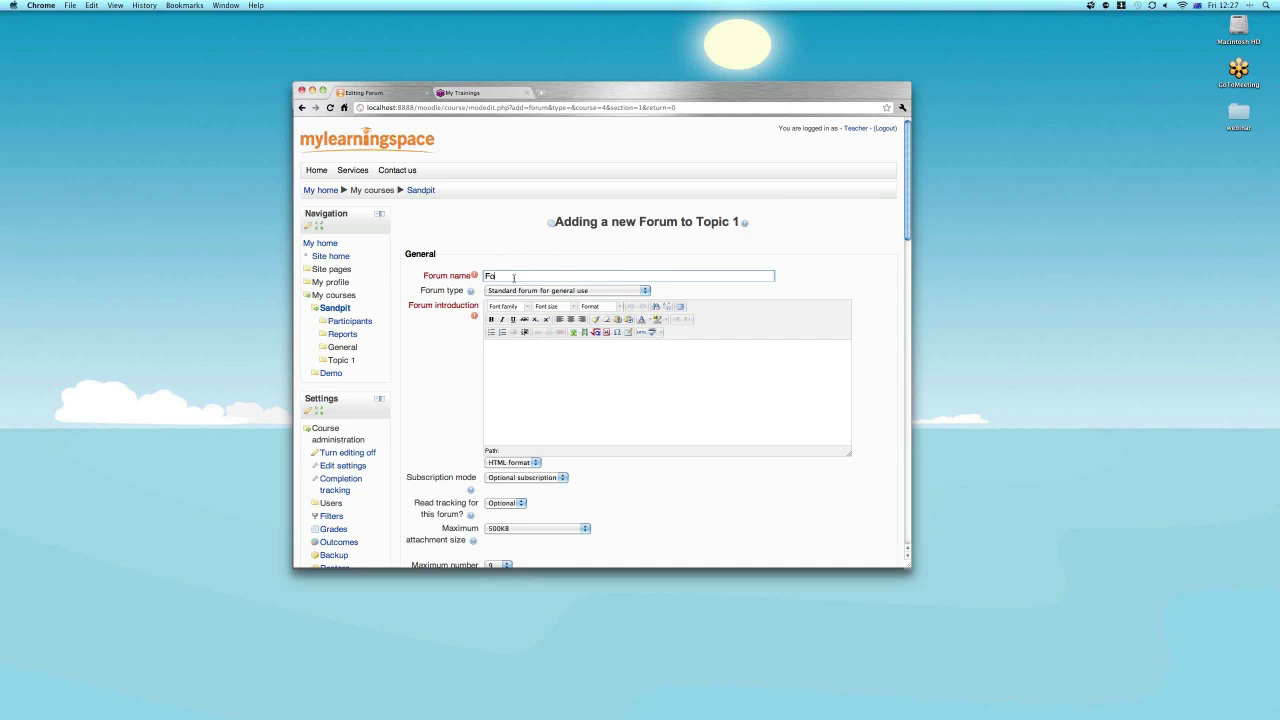
{"action": "type", "text": "rum for general use"}
{"action": "left_click", "coordinate": [561, 381]}
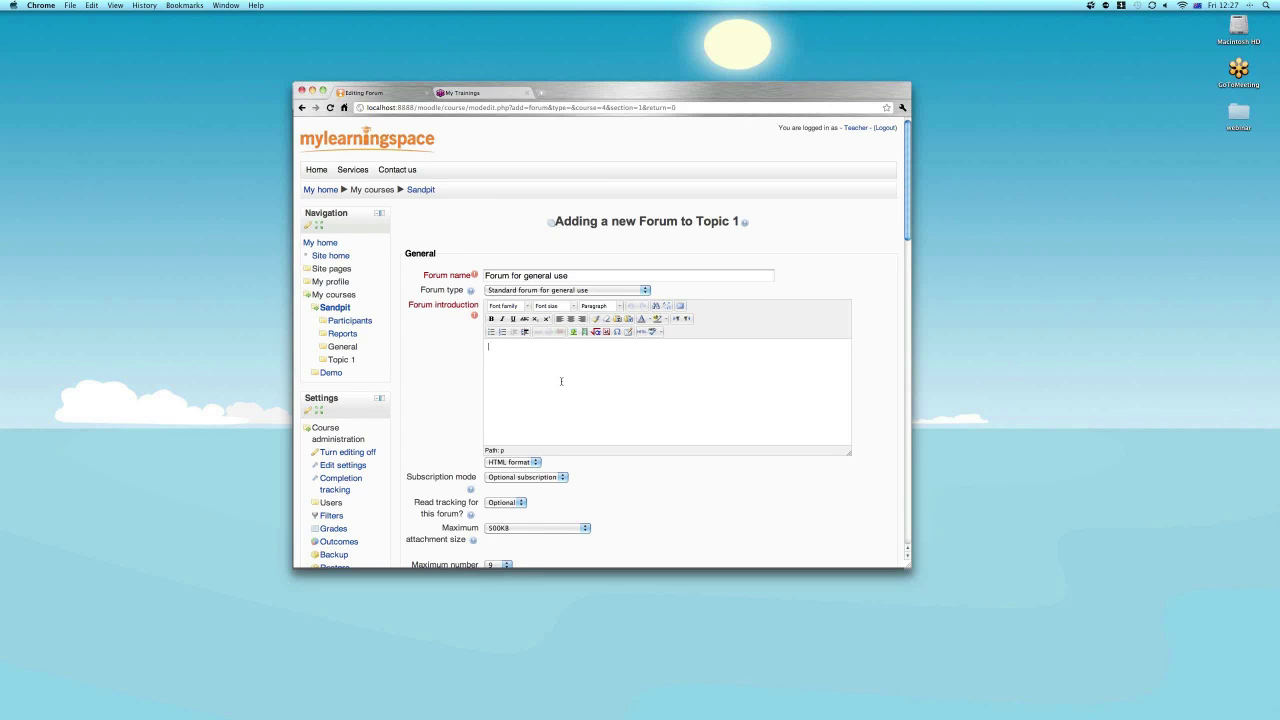
{"action": "type", "text": "Lets exchange"}
{"action": "scroll", "coordinate": [561, 381], "scroll_direction": "down", "scroll_amount": 1}
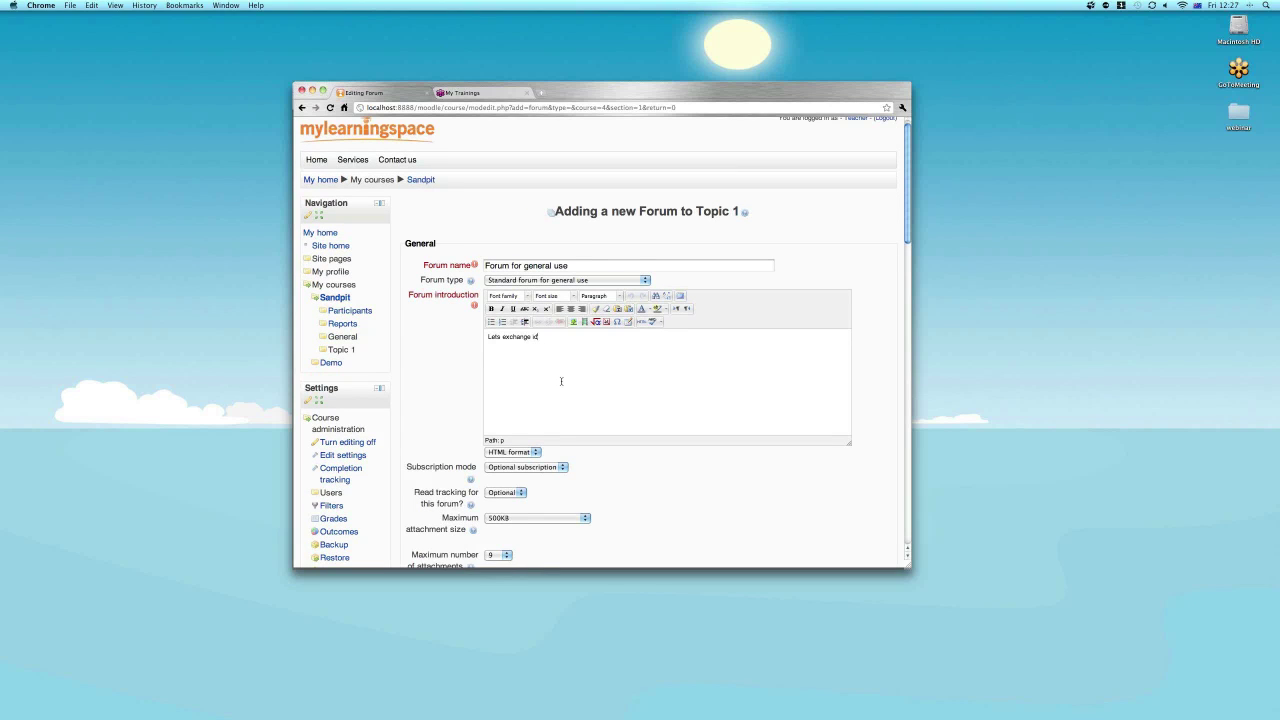
{"action": "type", "text": "as"}
{"action": "scroll", "coordinate": [561, 381], "scroll_direction": "down", "scroll_amount": 1}
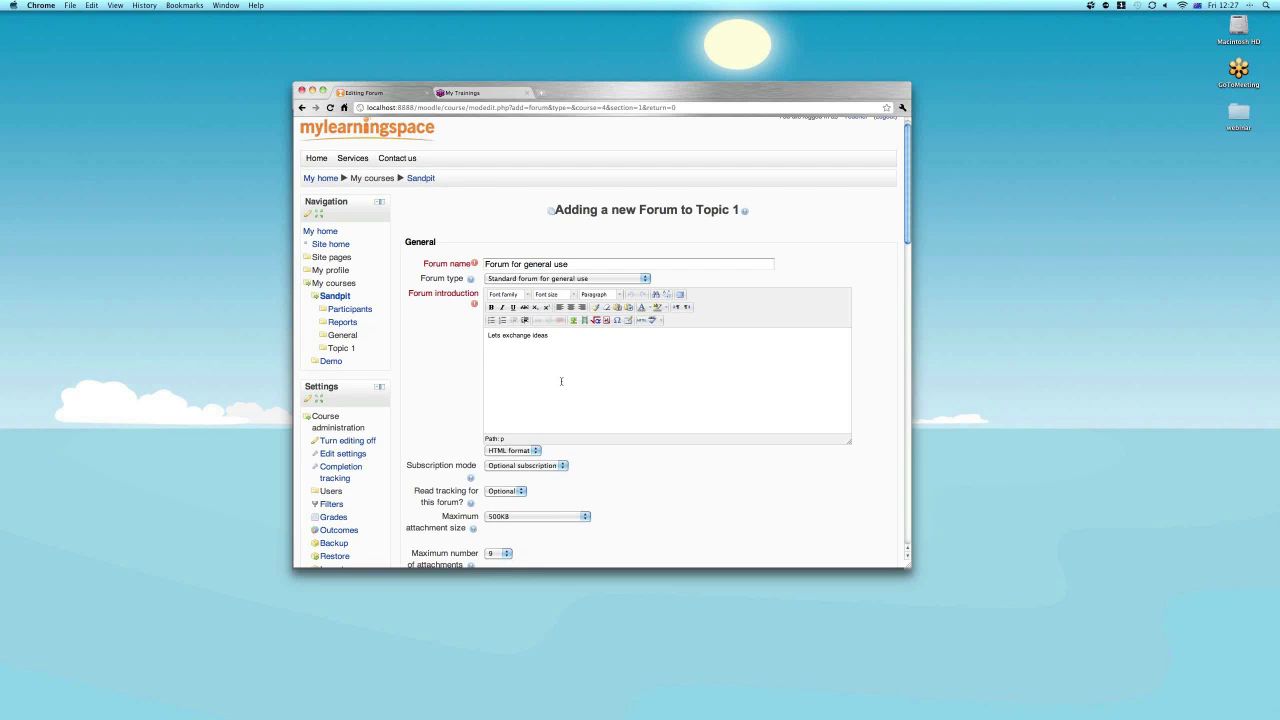
{"action": "scroll", "coordinate": [633, 336], "scroll_direction": "down", "scroll_amount": 5}
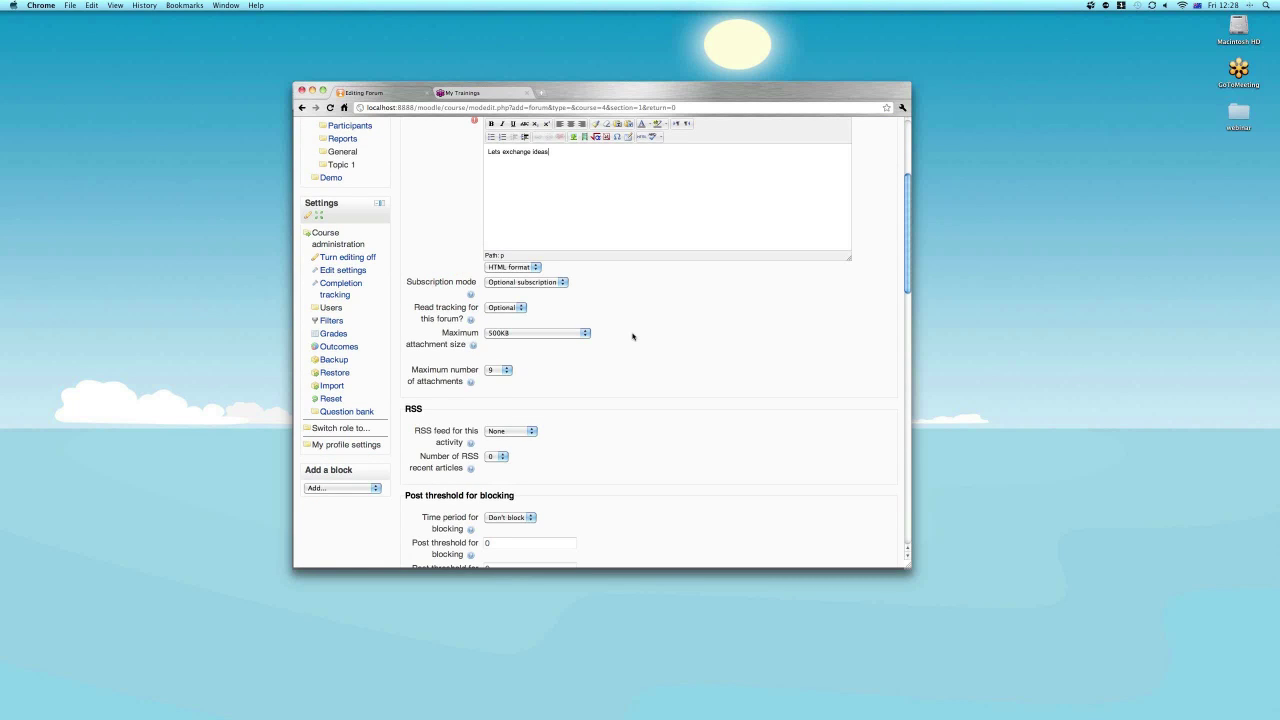
{"action": "scroll", "coordinate": [632, 336], "scroll_direction": "up", "scroll_amount": 1}
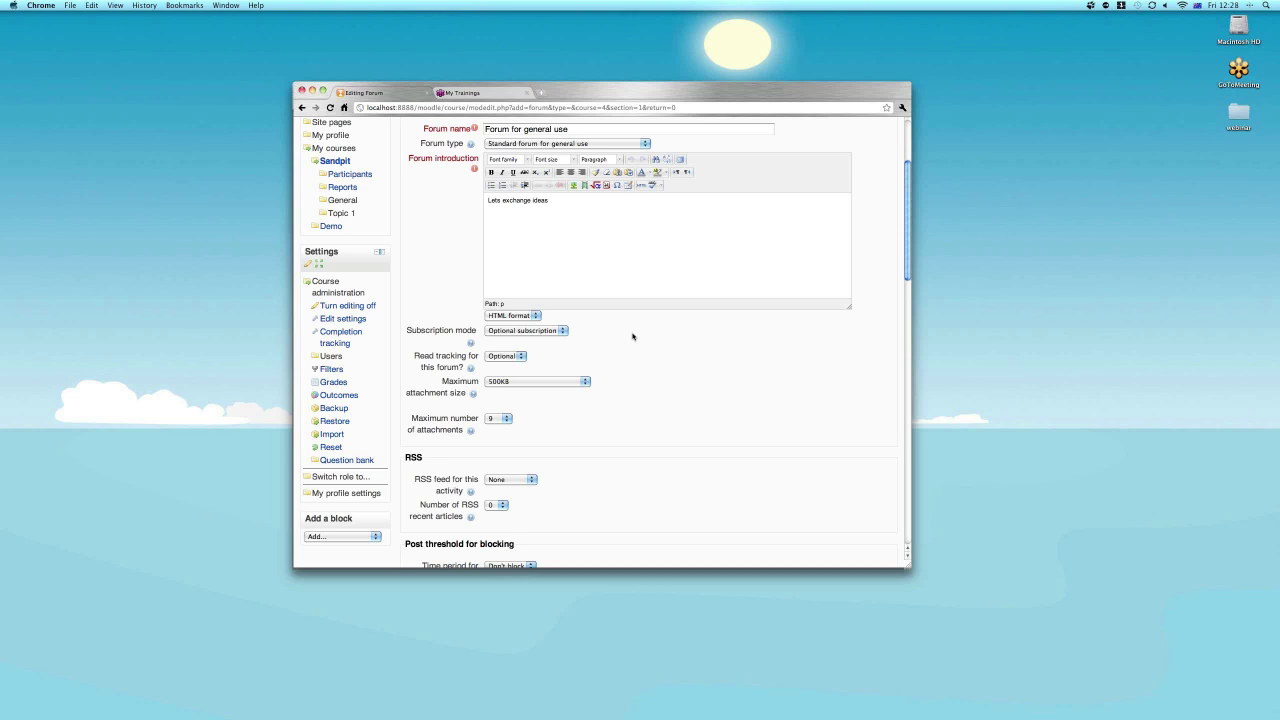
{"action": "left_click", "coordinate": [550, 332]}
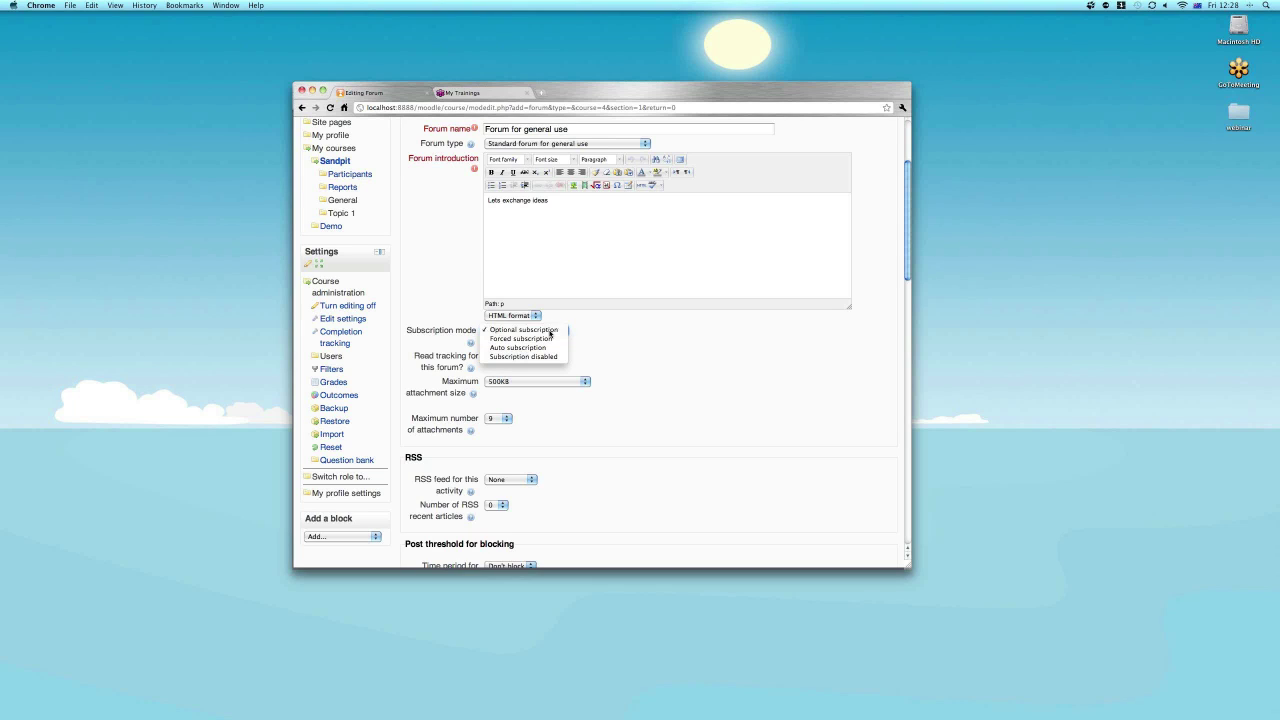
{"action": "left_click", "coordinate": [551, 333]}
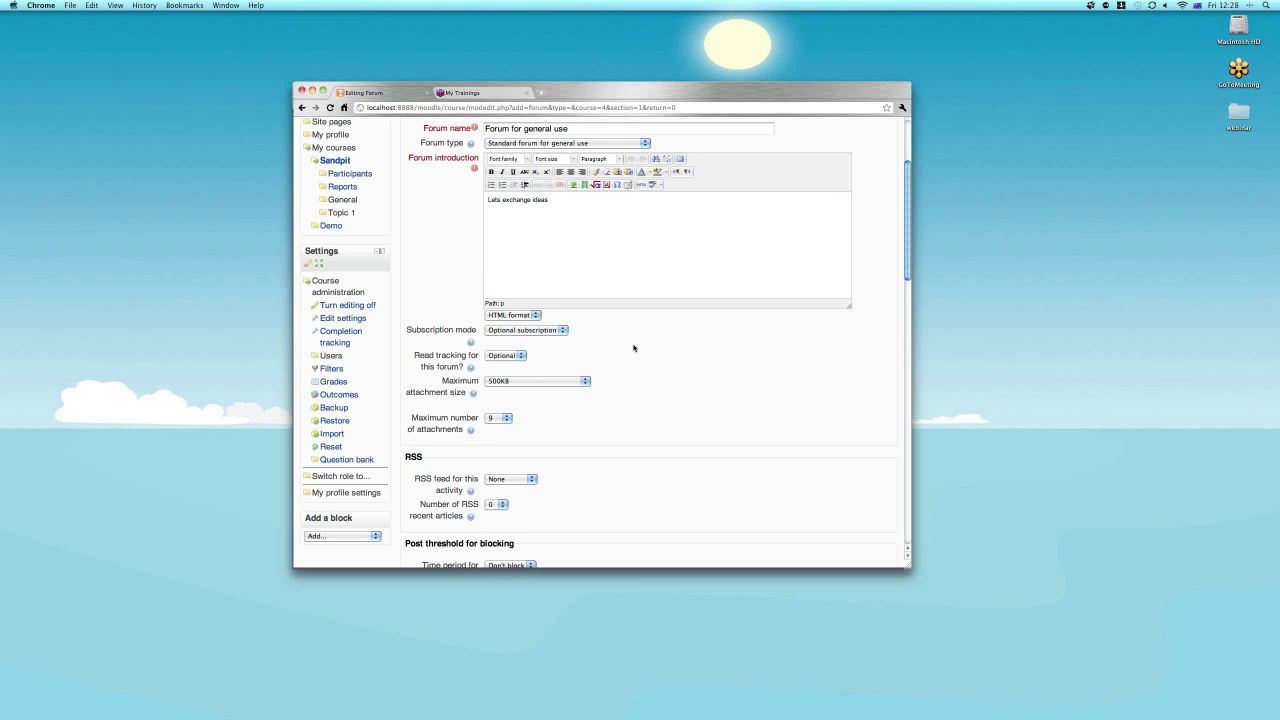
Scroll down through the new forum's settings to reach the save buttons at the bottom.
{"action": "scroll", "coordinate": [633, 348], "scroll_direction": "down", "scroll_amount": 2}
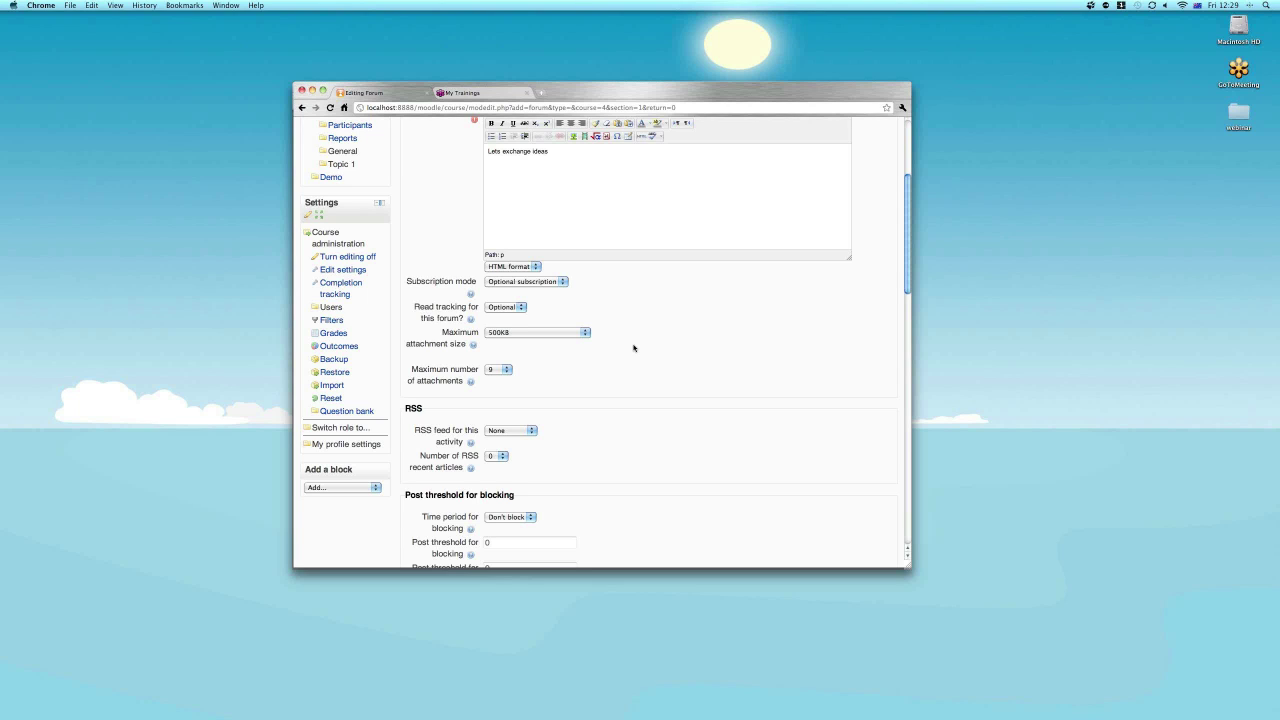
{"action": "scroll", "coordinate": [633, 347], "scroll_direction": "down", "scroll_amount": 1}
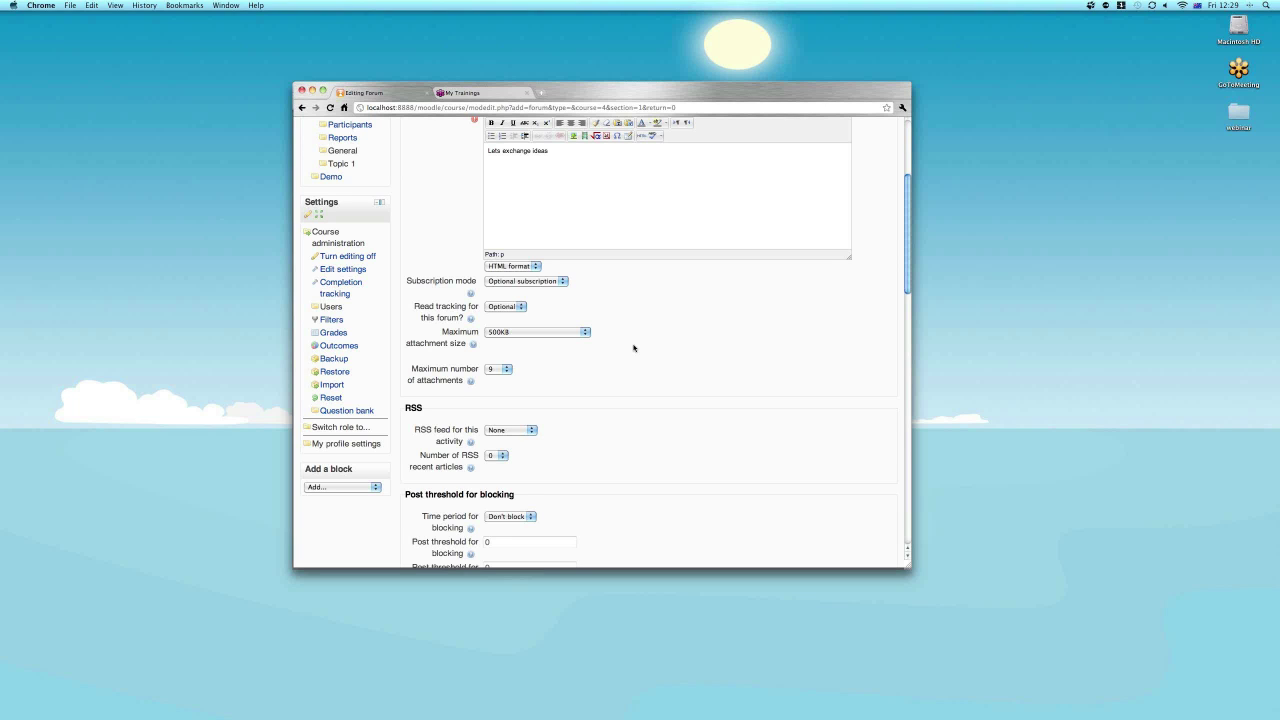
{"action": "scroll", "coordinate": [633, 347], "scroll_direction": "down", "scroll_amount": 2}
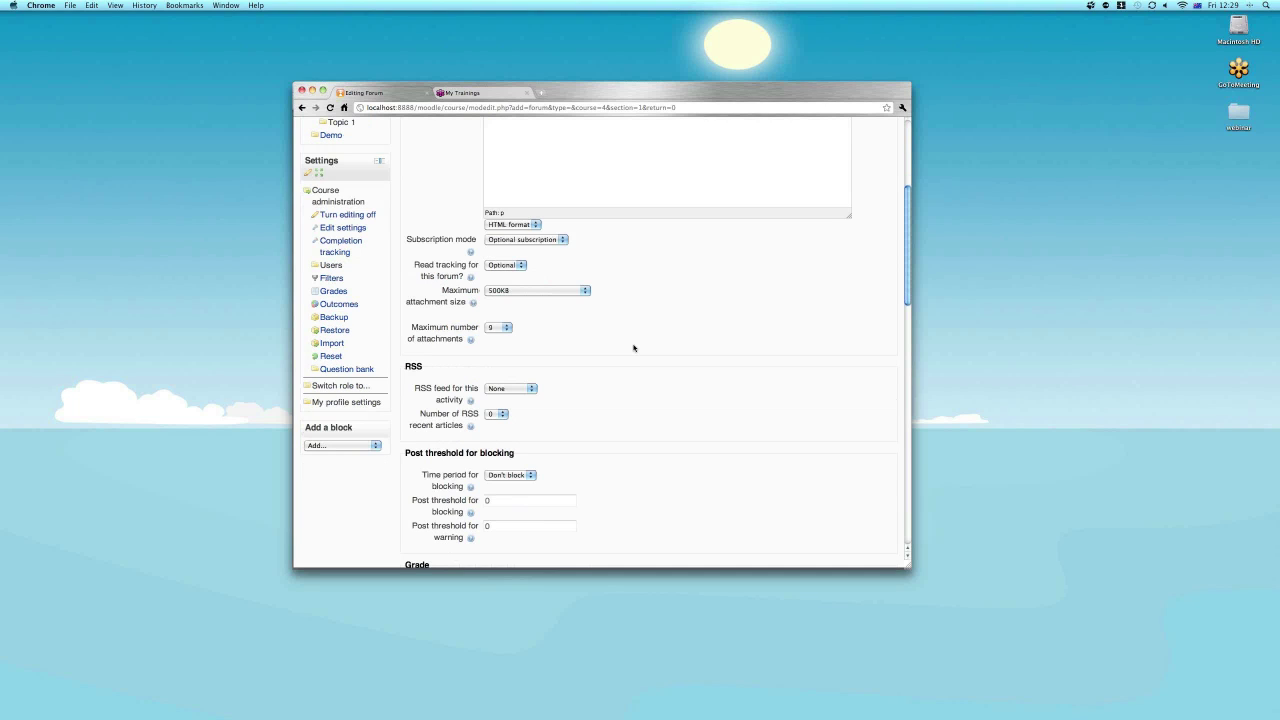
{"action": "scroll", "coordinate": [633, 347], "scroll_direction": "down", "scroll_amount": 5}
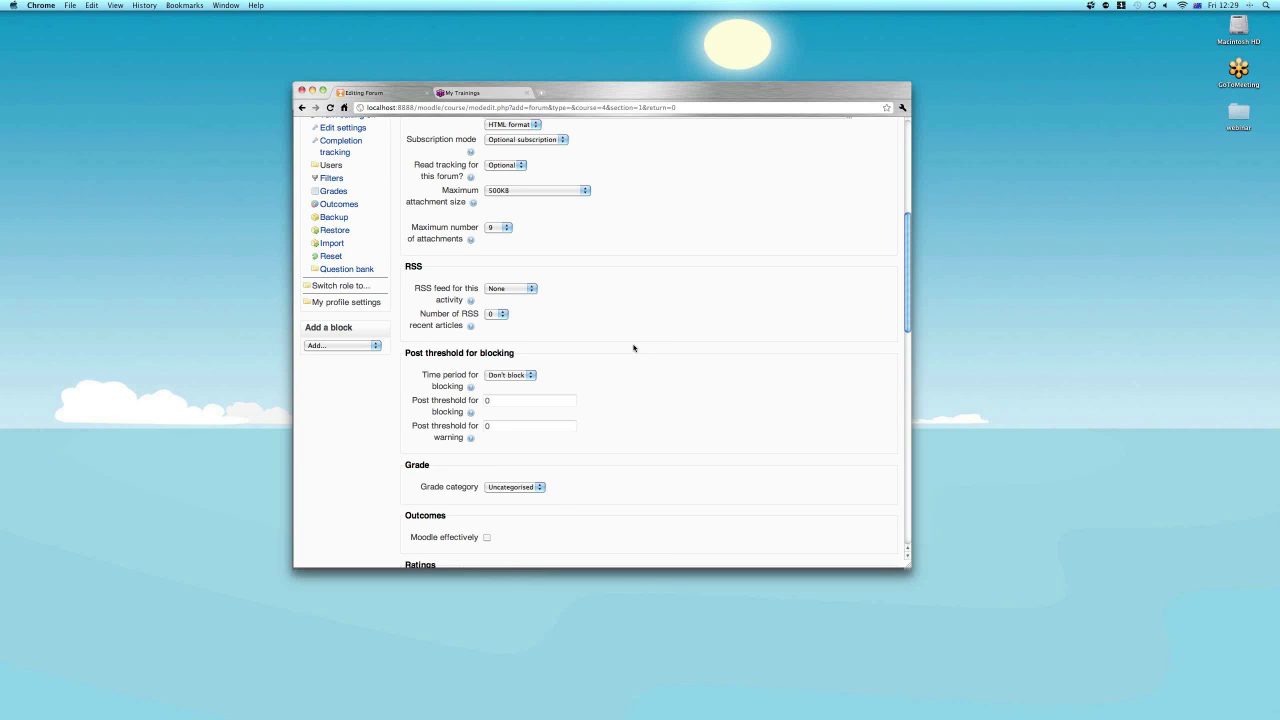
{"action": "scroll", "coordinate": [633, 348], "scroll_direction": "down", "scroll_amount": 2}
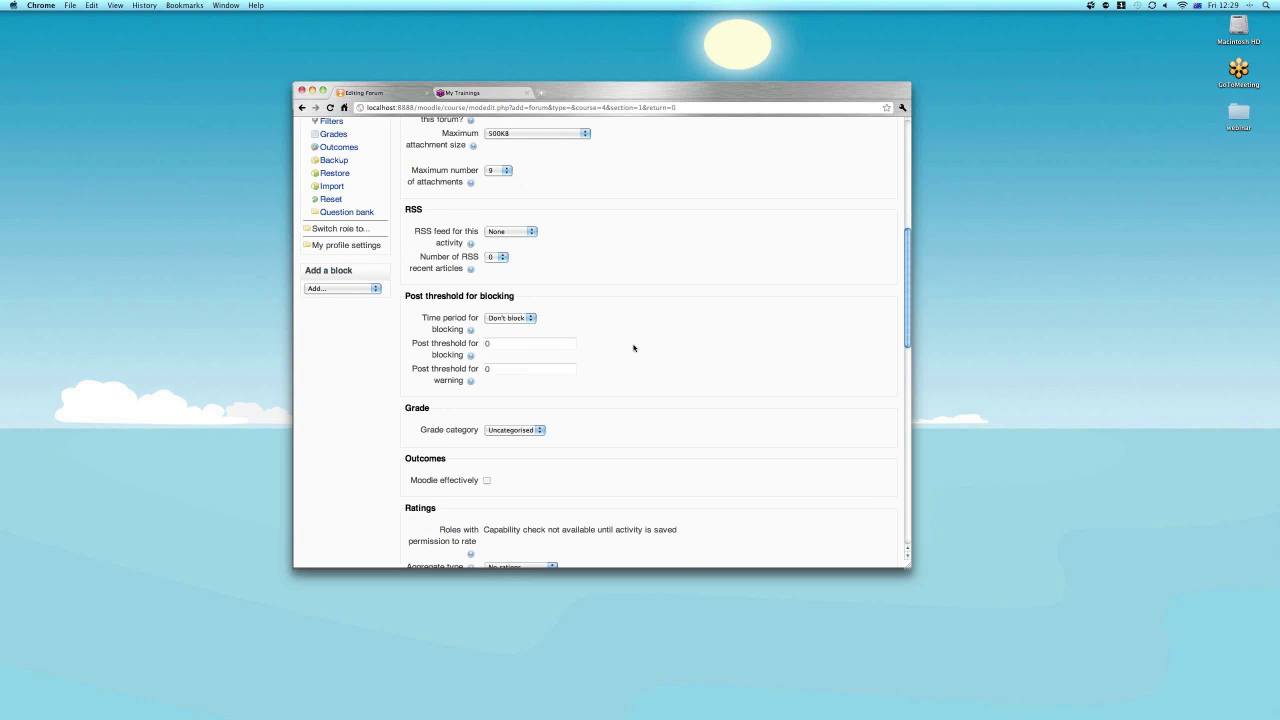
{"action": "scroll", "coordinate": [633, 348], "scroll_direction": "down", "scroll_amount": 8}
{"action": "scroll", "coordinate": [633, 348], "scroll_direction": "up", "scroll_amount": 4}
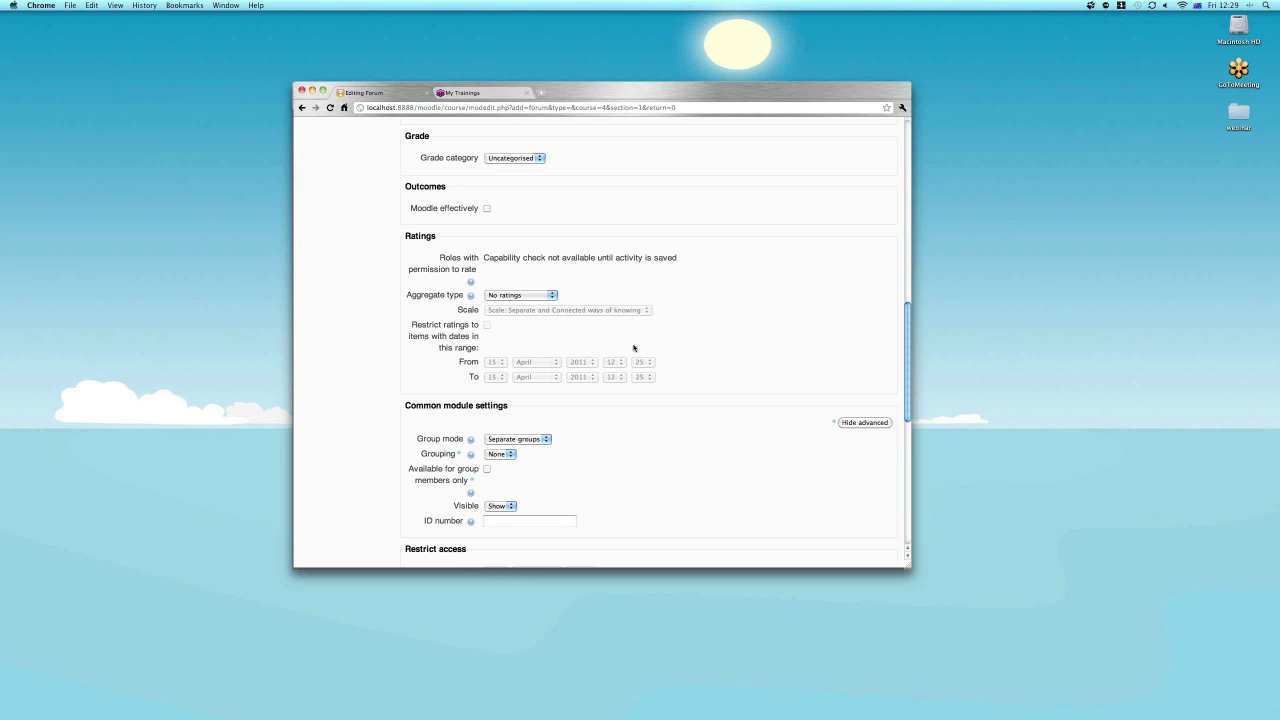
{"action": "scroll", "coordinate": [633, 347], "scroll_direction": "down", "scroll_amount": 1}
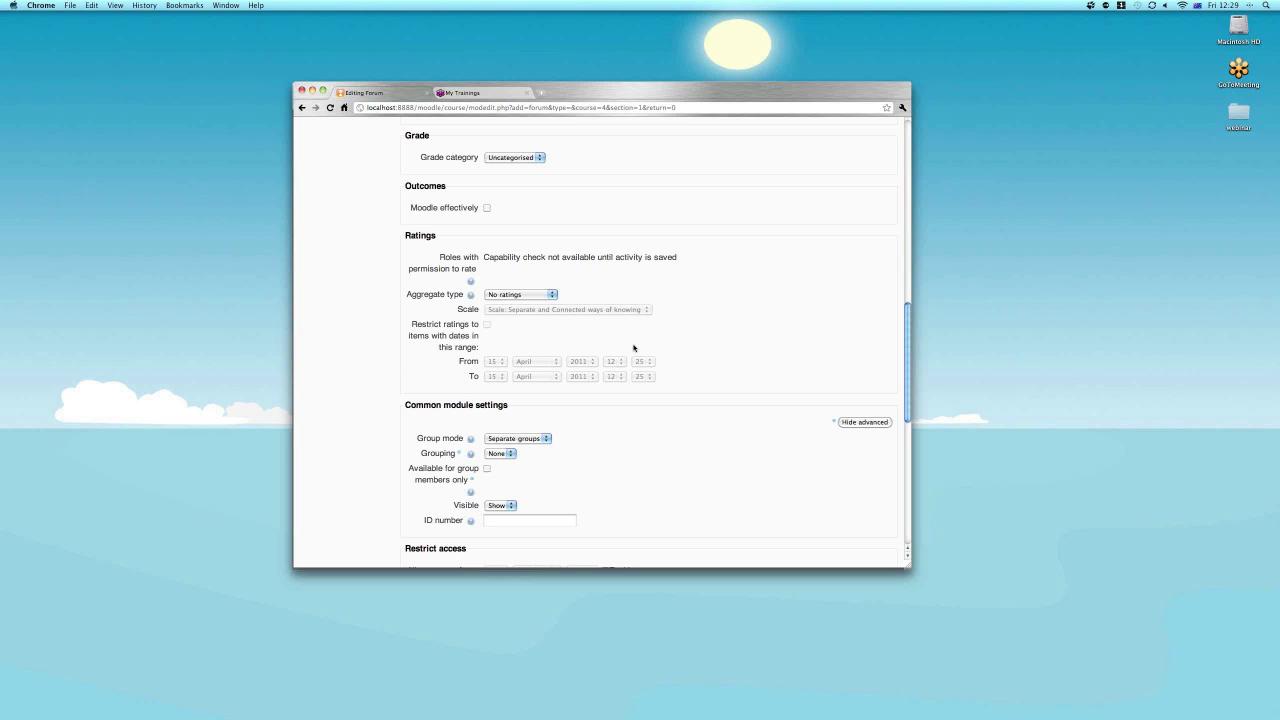
{"action": "scroll", "coordinate": [633, 347], "scroll_direction": "down", "scroll_amount": 10}
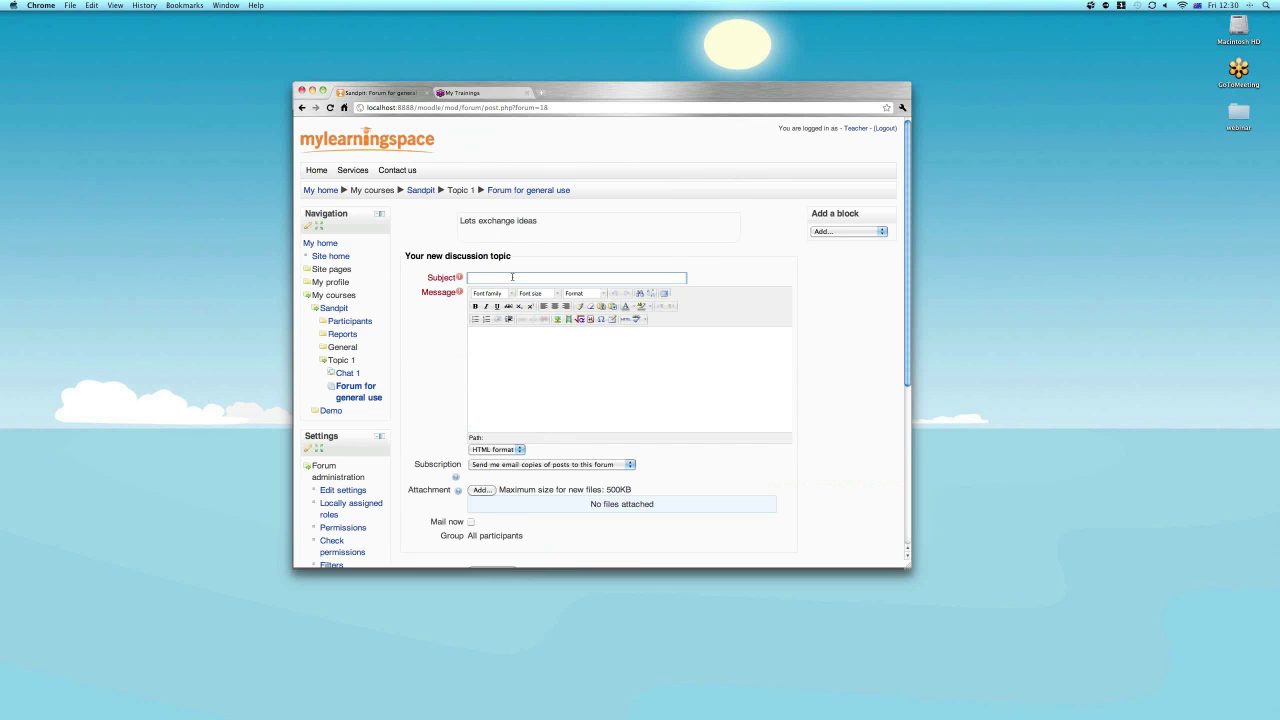
Enter subject 'Our sandpit' and message 'What are your expectations for this online course'.
{"action": "type", "text": "Our sam"}
{"action": "type", "text": "dpit"}
{"action": "left_click", "coordinate": [524, 350]}
{"action": "type", "text": "What are you"}
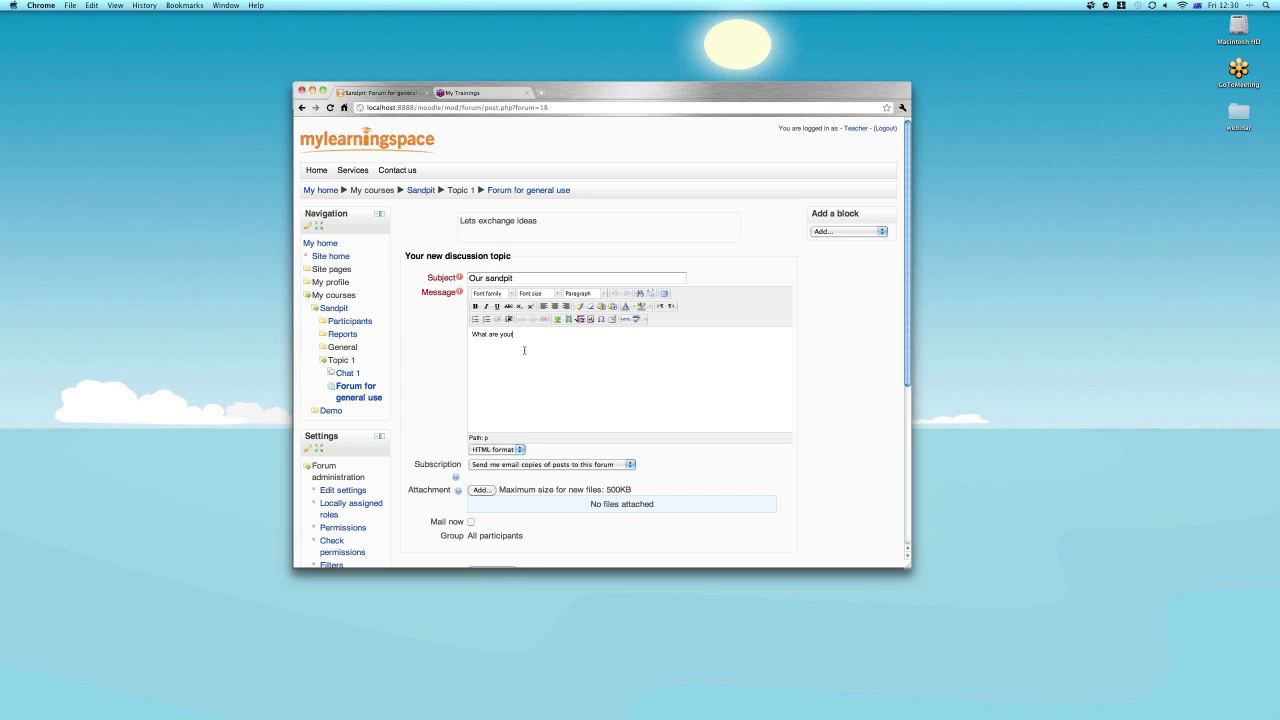
{"action": "type", "text": "r expectations for this online course"}
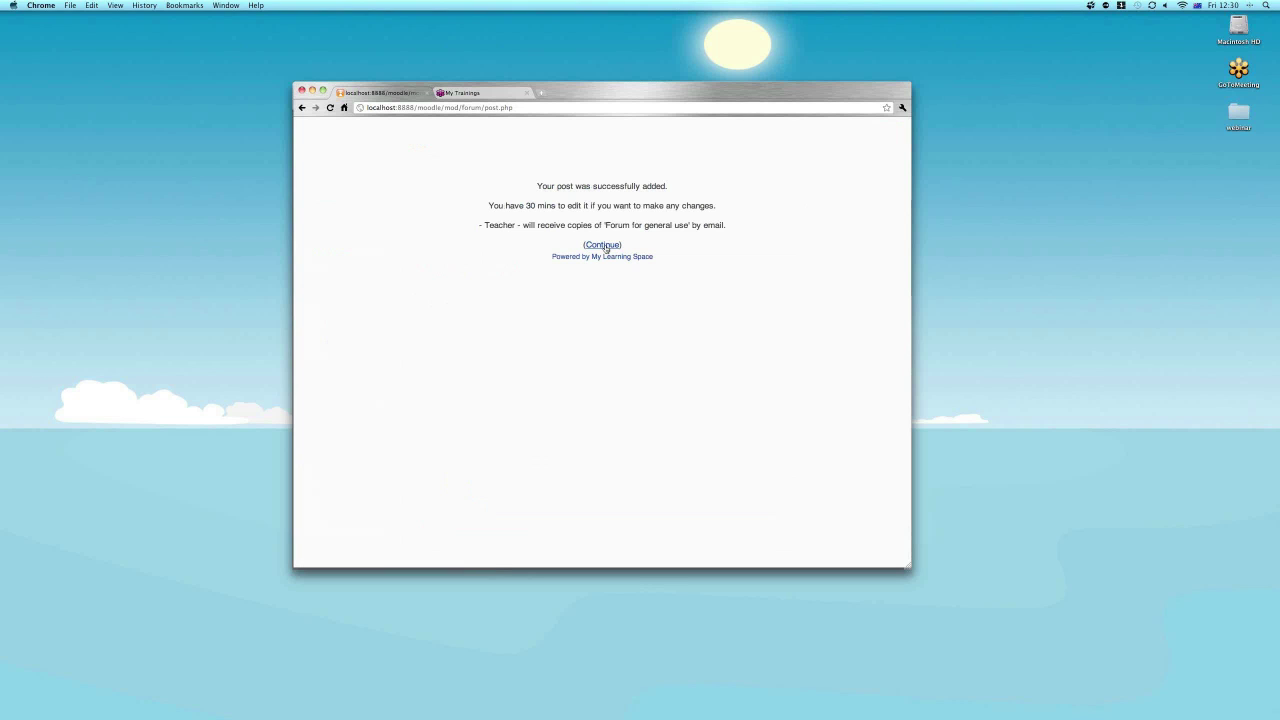
Continue to the forum, open the Our sandpit discussion, then return to the Sandpit course.
{"action": "left_click", "coordinate": [603, 245]}
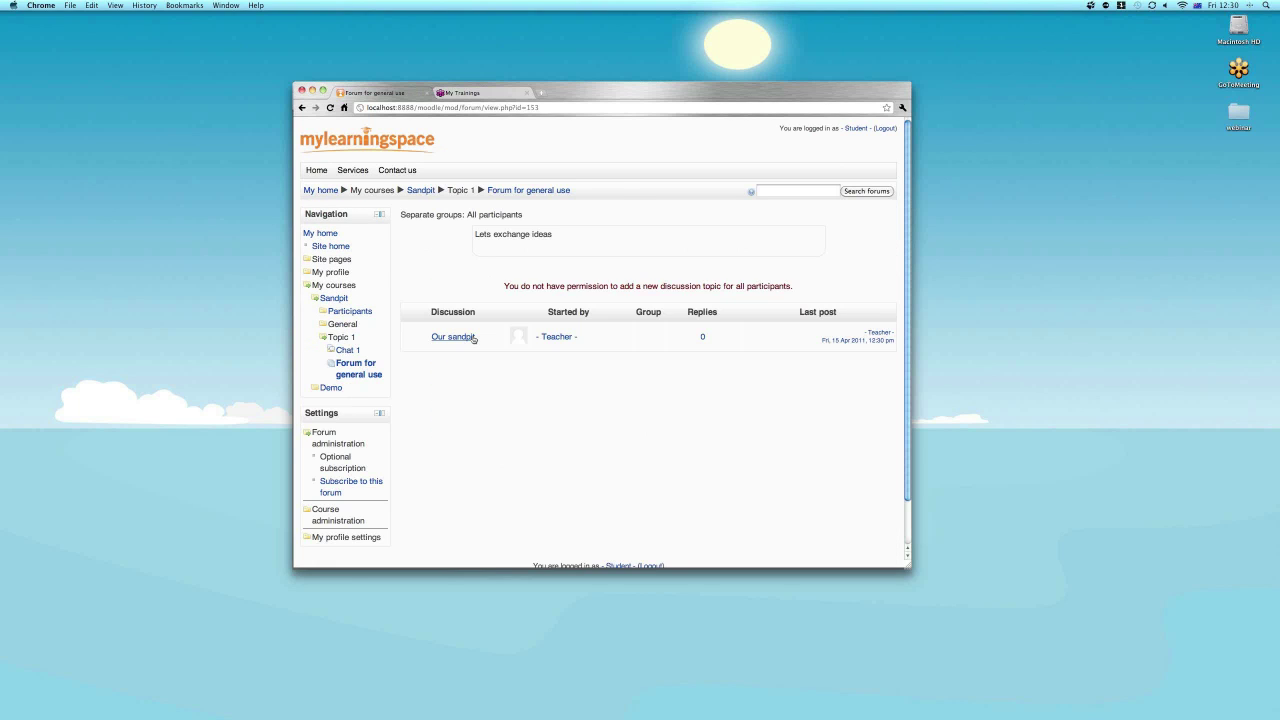
{"action": "left_click", "coordinate": [470, 337]}
{"action": "left_click", "coordinate": [421, 193]}
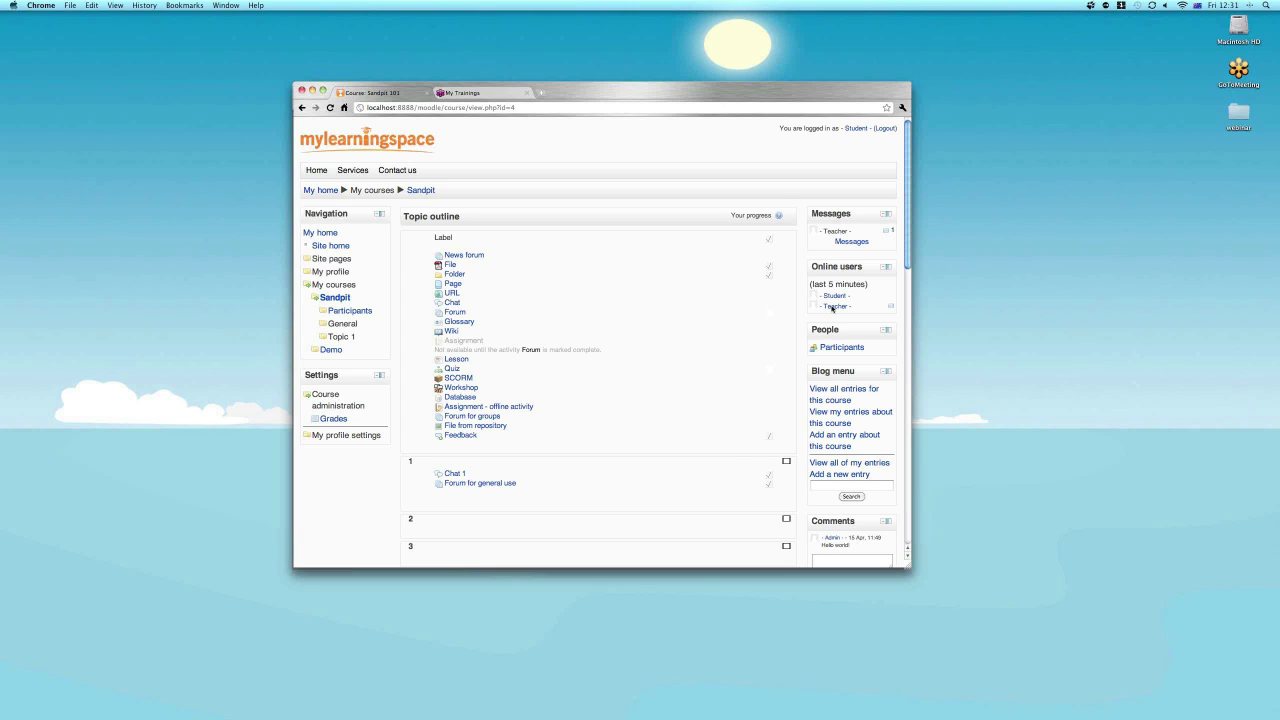
Log out the student and sign in with username 'teacher' and its password.
{"action": "left_click", "coordinate": [885, 129]}
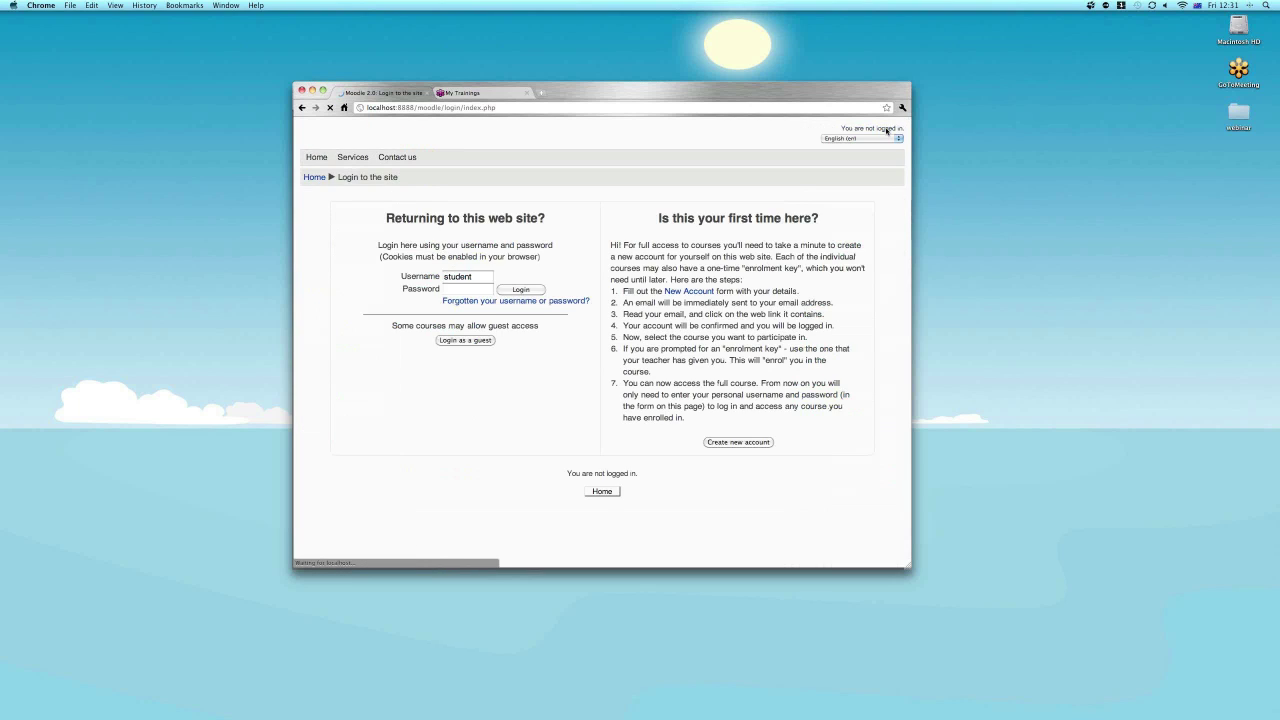
{"action": "double_click", "coordinate": [457, 289]}
{"action": "type", "text": "teacher"}
{"action": "key", "text": "Tab"}
{"action": "type", "text": "•••••••"}
{"action": "key", "text": "Return"}
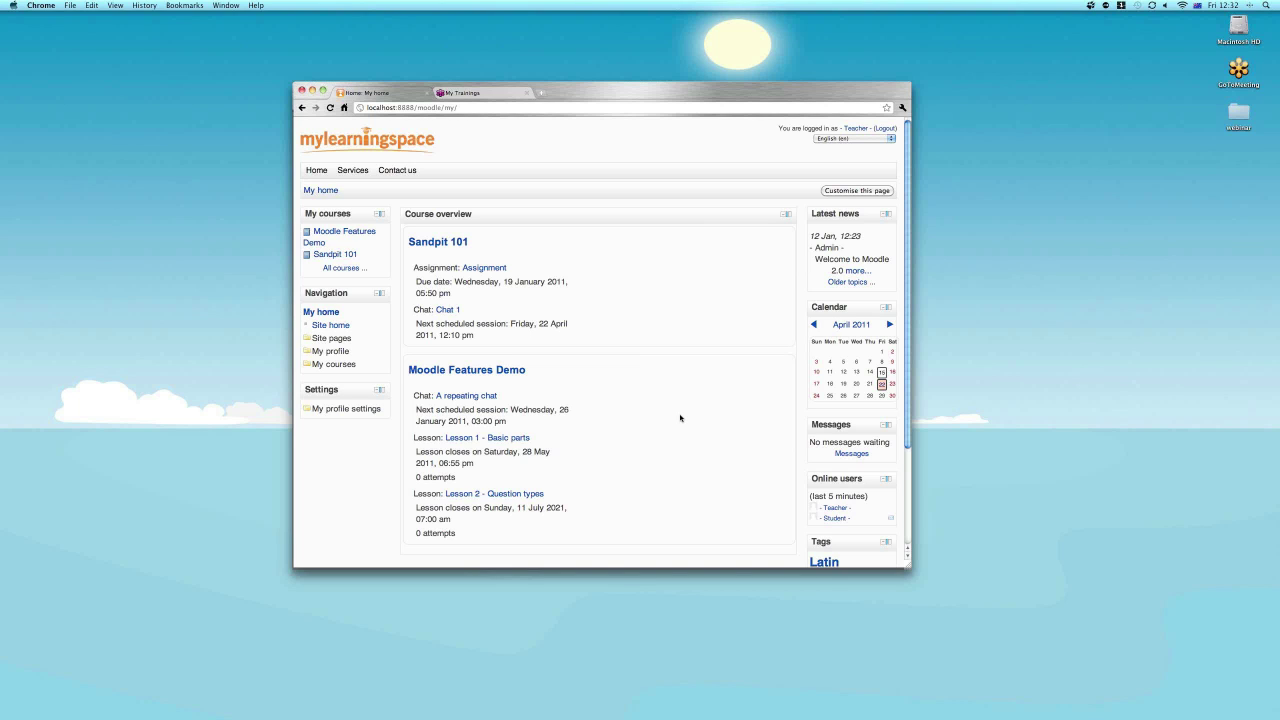
Open Sandpit 101 from the Course overview on the teacher's My home page.
{"action": "scroll", "coordinate": [680, 418], "scroll_direction": "down", "scroll_amount": 1}
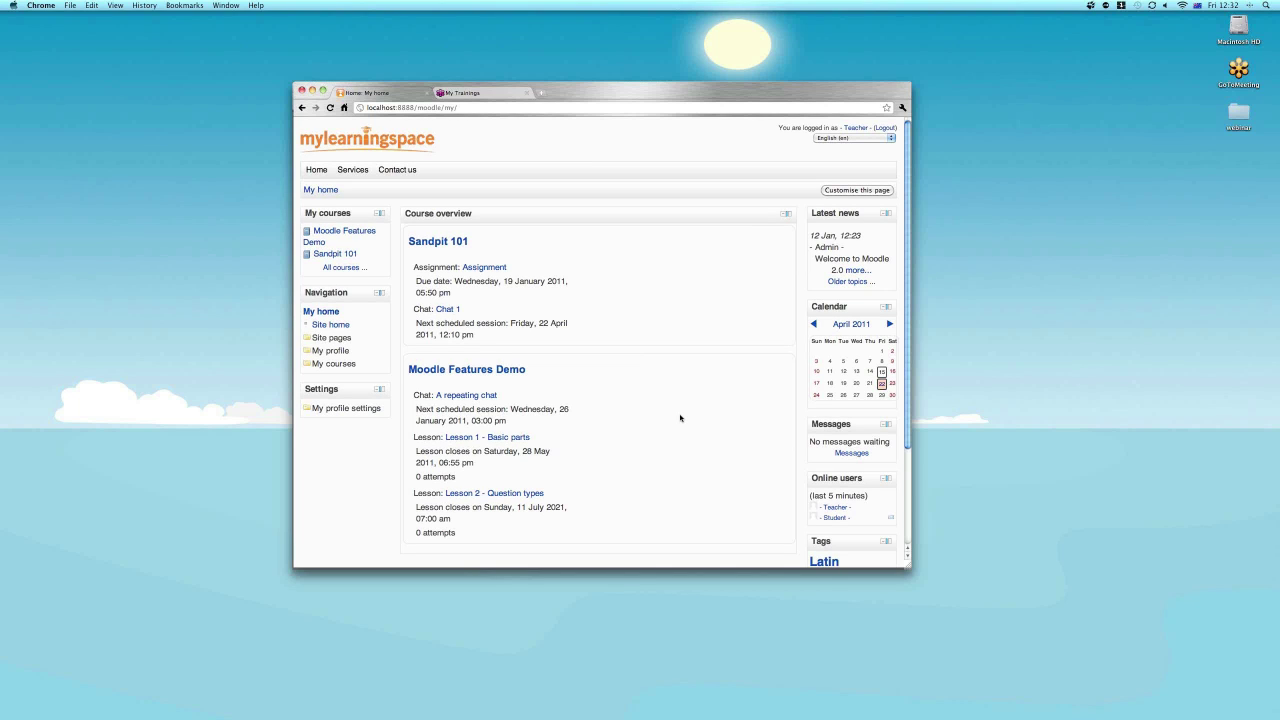
{"action": "scroll", "coordinate": [680, 418], "scroll_direction": "down", "scroll_amount": 3}
{"action": "scroll", "coordinate": [680, 420], "scroll_direction": "up", "scroll_amount": 3}
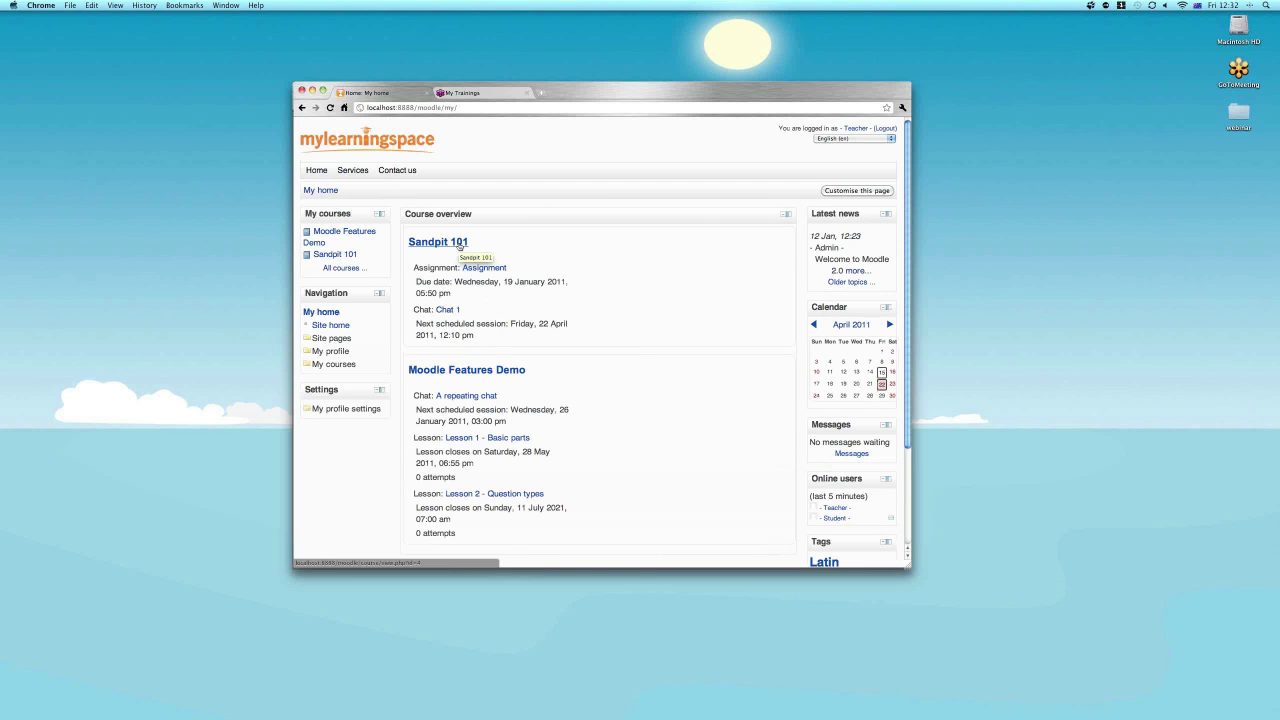
{"action": "left_click", "coordinate": [460, 246]}
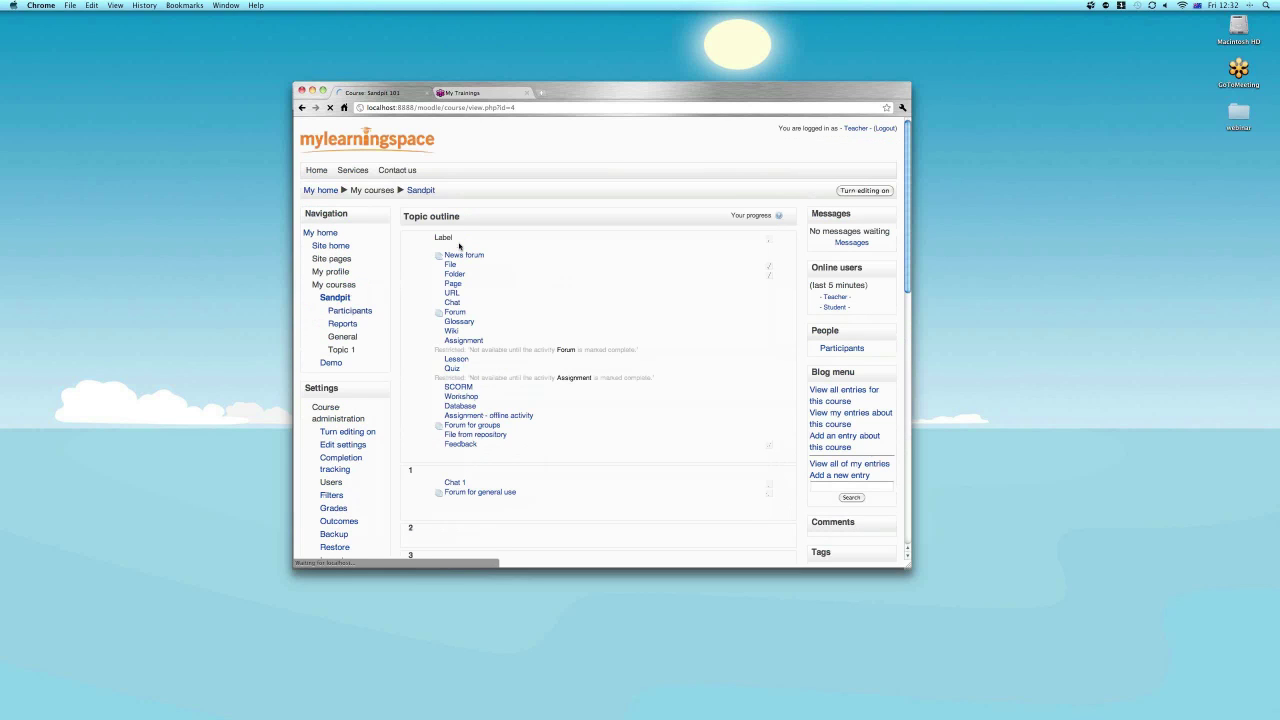
Type 'Welcome to the Sandpit' into the Sandpit course's Comments box below 'Hello world'.
{"action": "scroll", "coordinate": [639, 311], "scroll_direction": "down", "scroll_amount": 4}
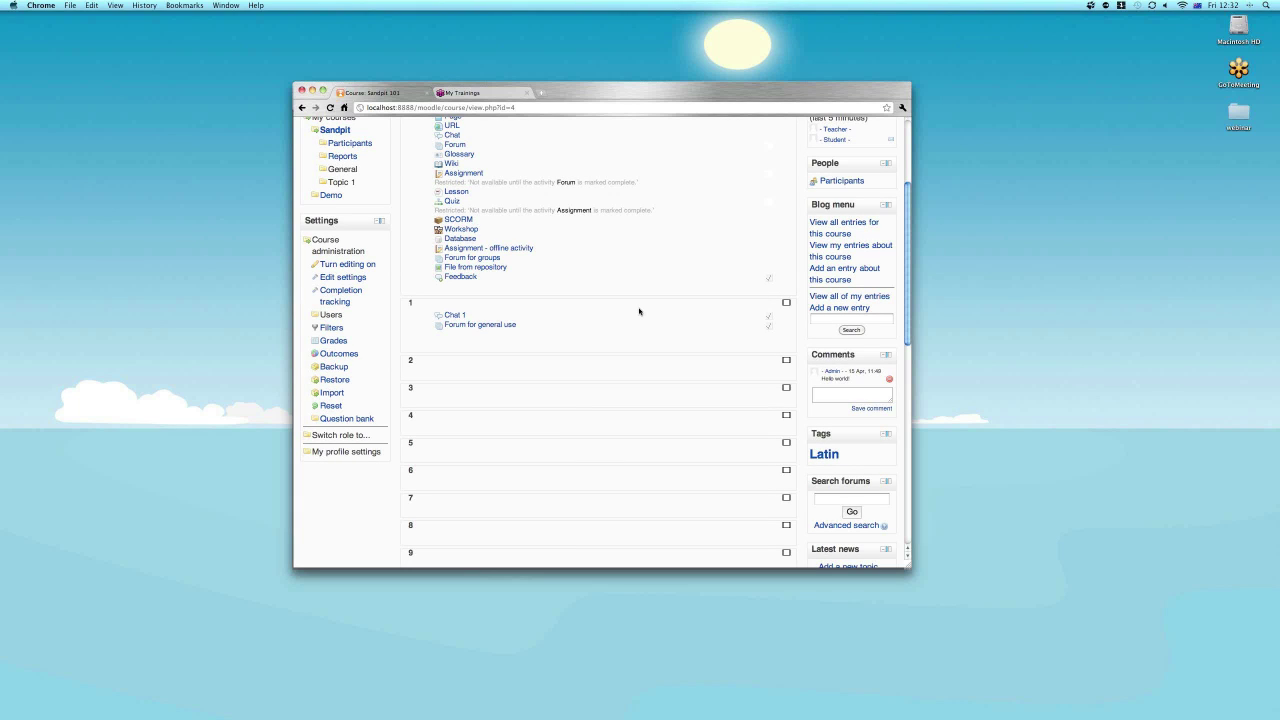
{"action": "scroll", "coordinate": [639, 311], "scroll_direction": "up", "scroll_amount": 1}
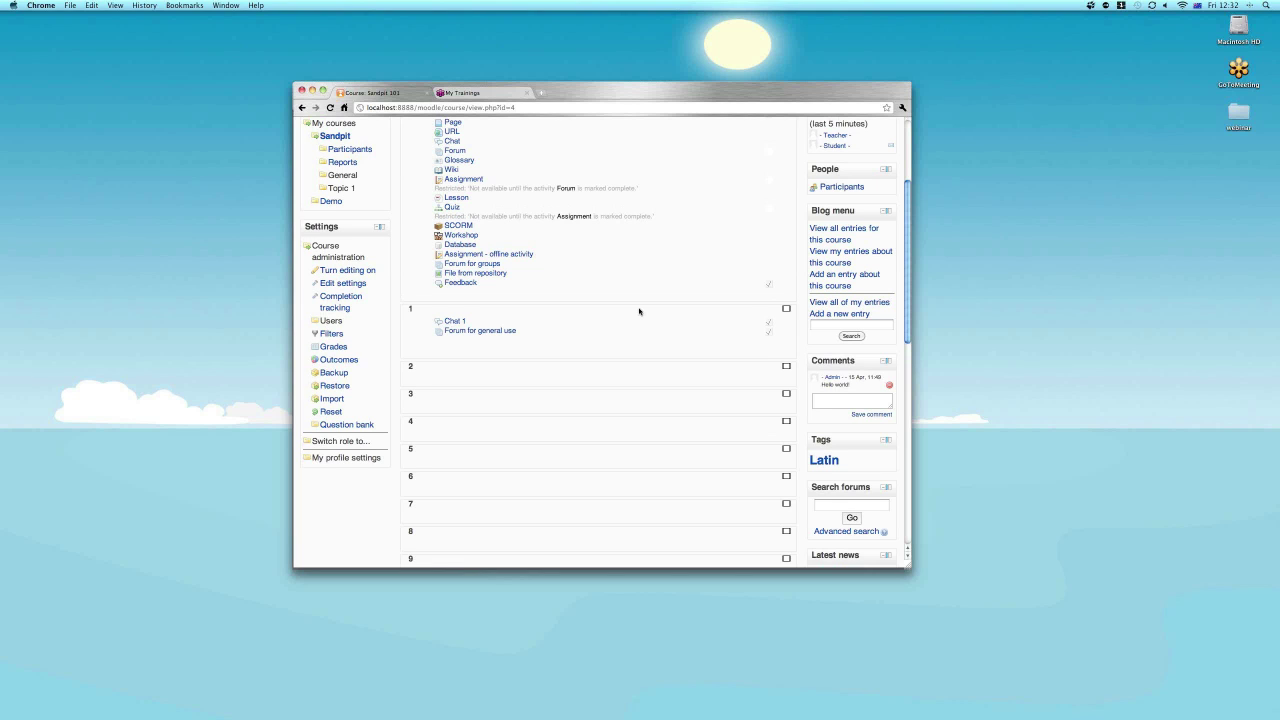
{"action": "scroll", "coordinate": [639, 311], "scroll_direction": "up", "scroll_amount": 3}
{"action": "scroll", "coordinate": [639, 311], "scroll_direction": "down", "scroll_amount": 2}
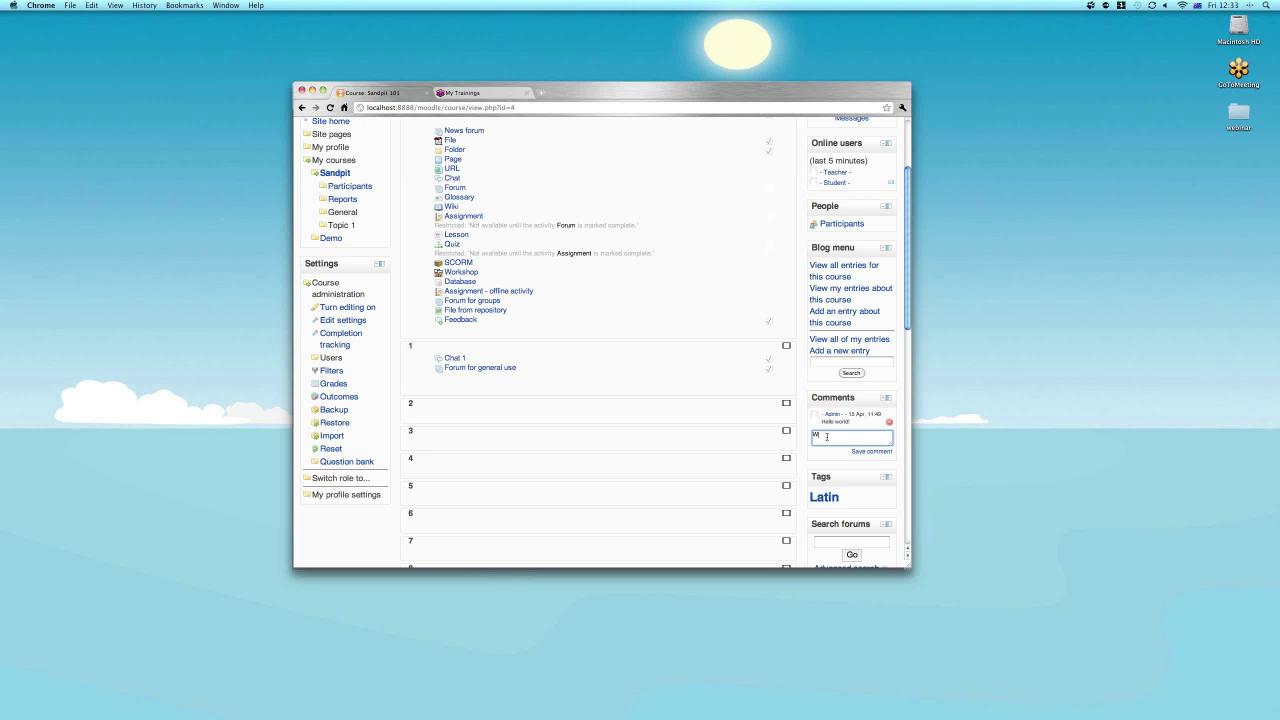
{"action": "type", "text": "me to the Sandpit"}
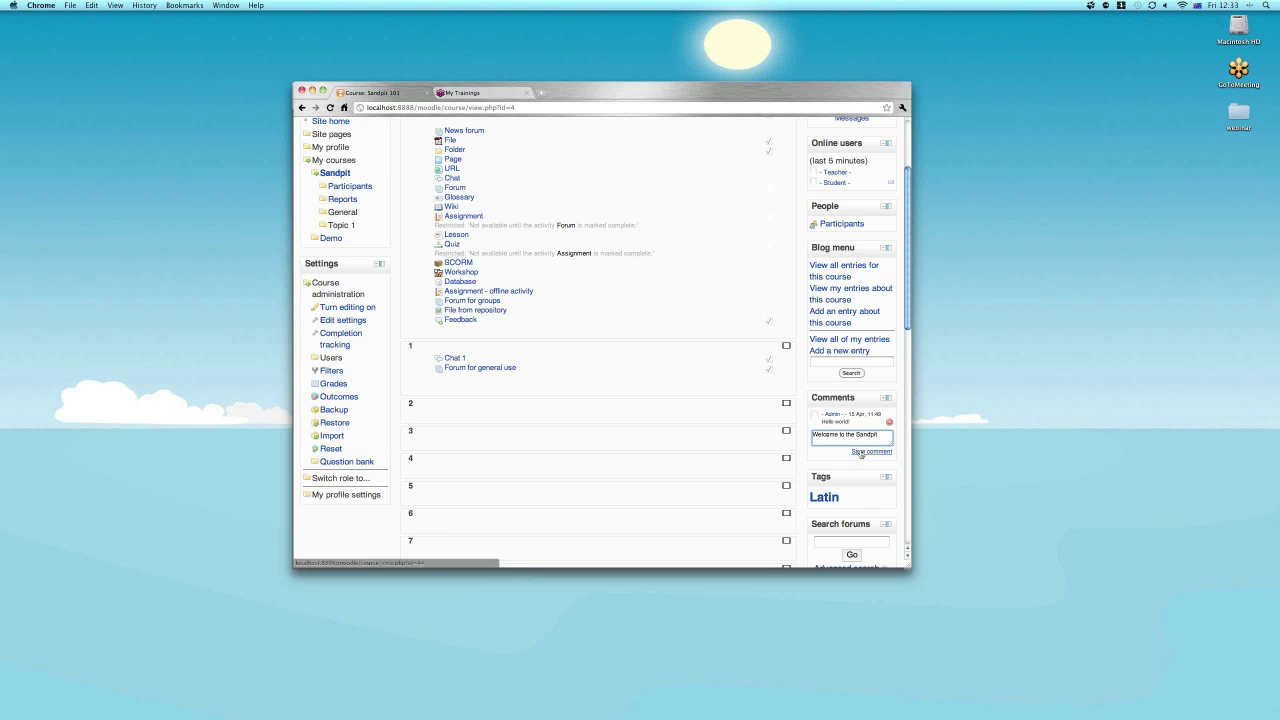
Save the 'Welcome to the Sandpit' comment to the course Comments block.
{"action": "left_click", "coordinate": [860, 452]}
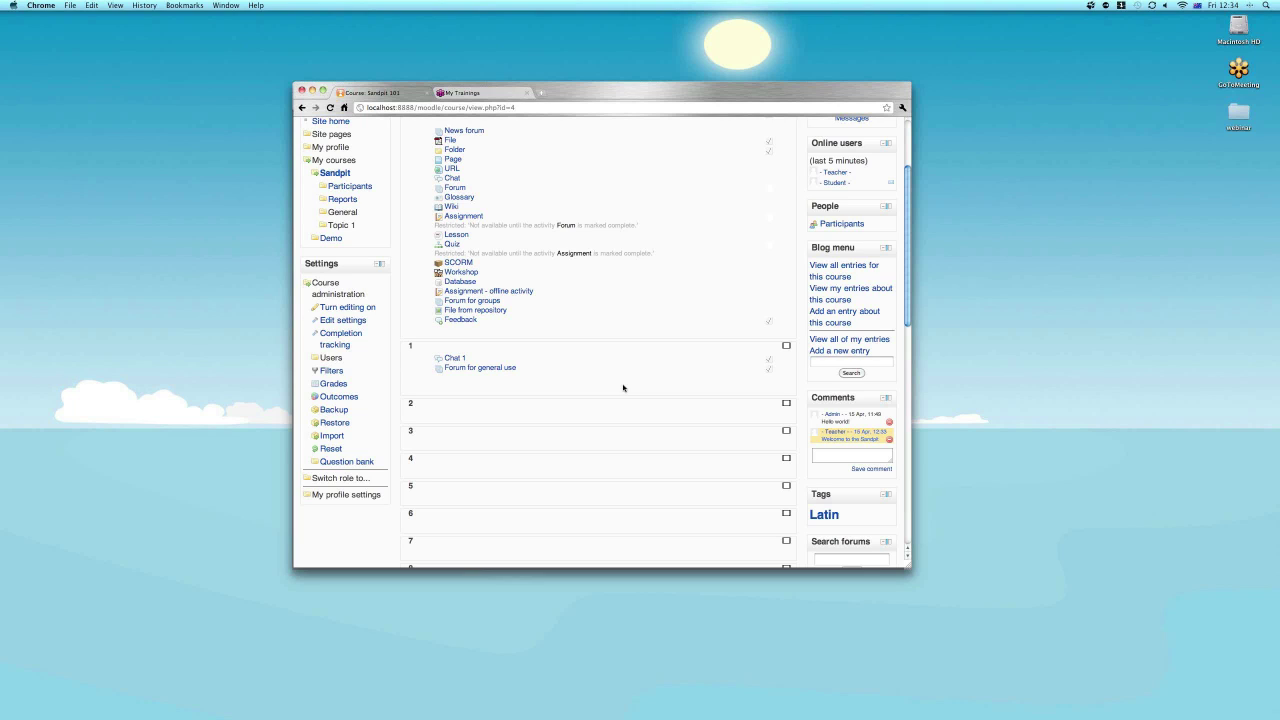
{"action": "scroll", "coordinate": [623, 388], "scroll_direction": "up", "scroll_amount": 1}
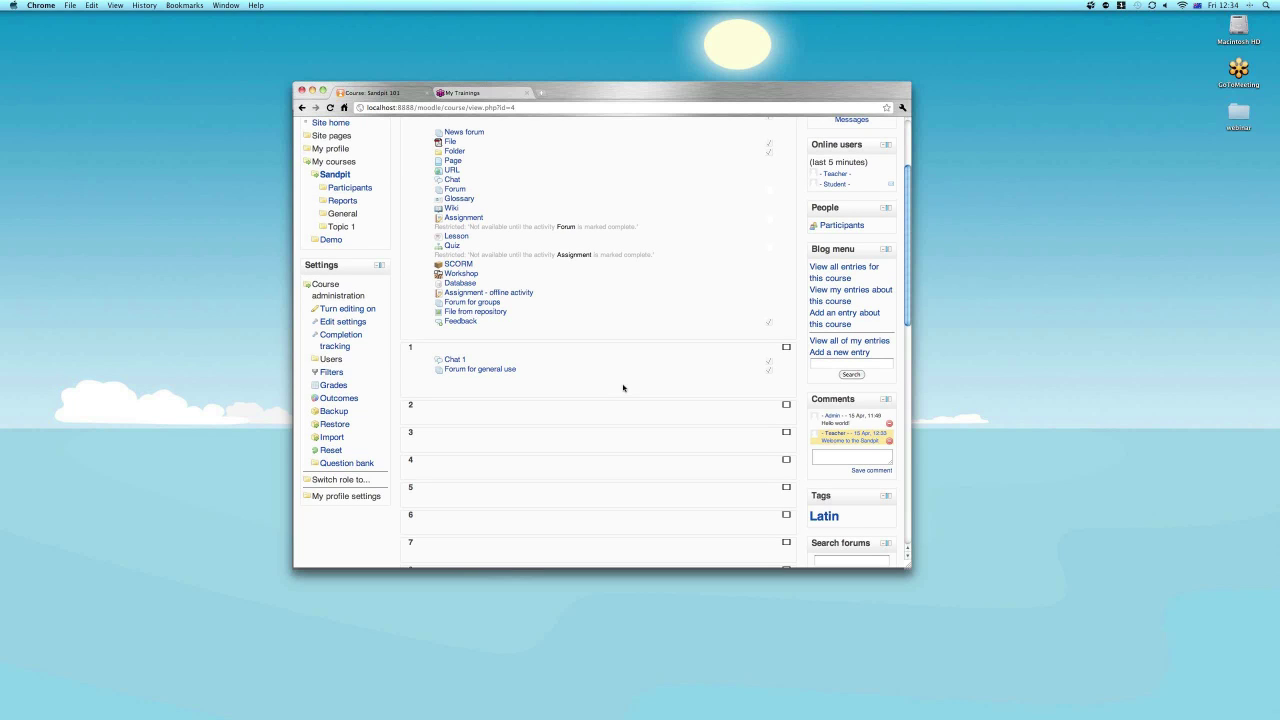
{"action": "scroll", "coordinate": [623, 388], "scroll_direction": "up", "scroll_amount": 2}
{"action": "scroll", "coordinate": [623, 388], "scroll_direction": "up", "scroll_amount": 1}
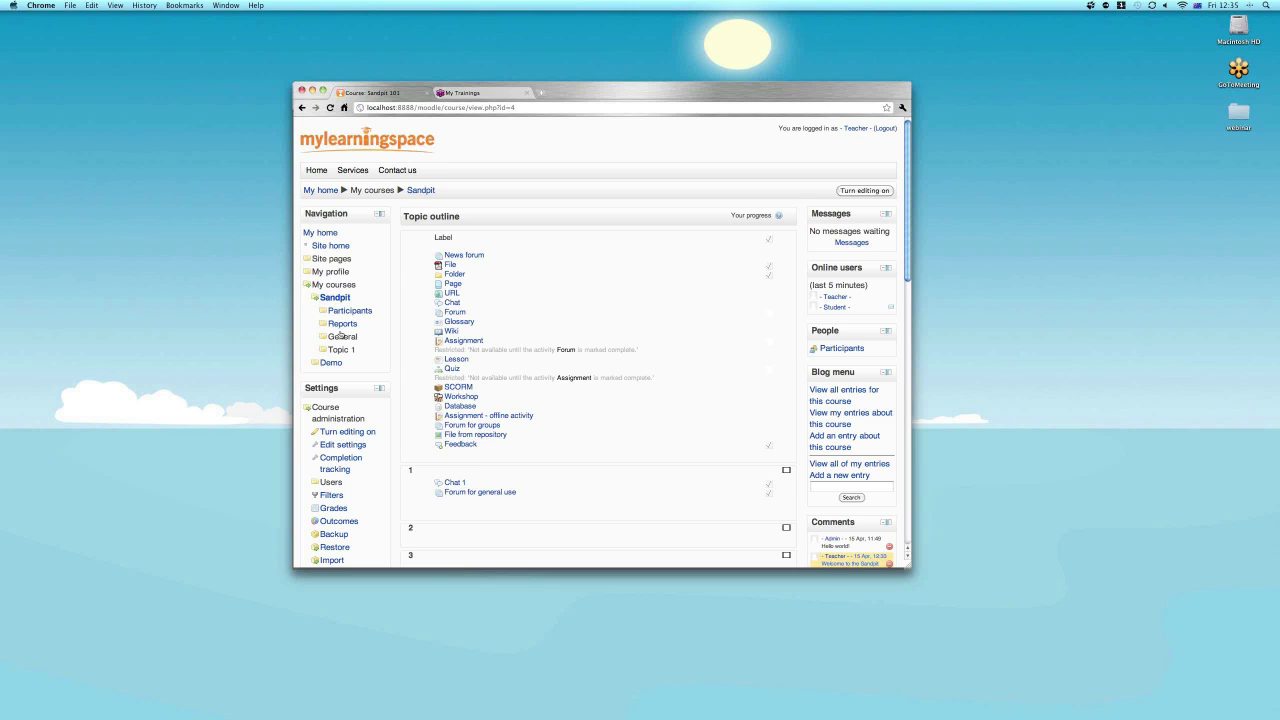
Collapse Course administration and My courses, then choose My profile > Blogs > Add a new entry.
{"action": "left_click", "coordinate": [307, 410]}
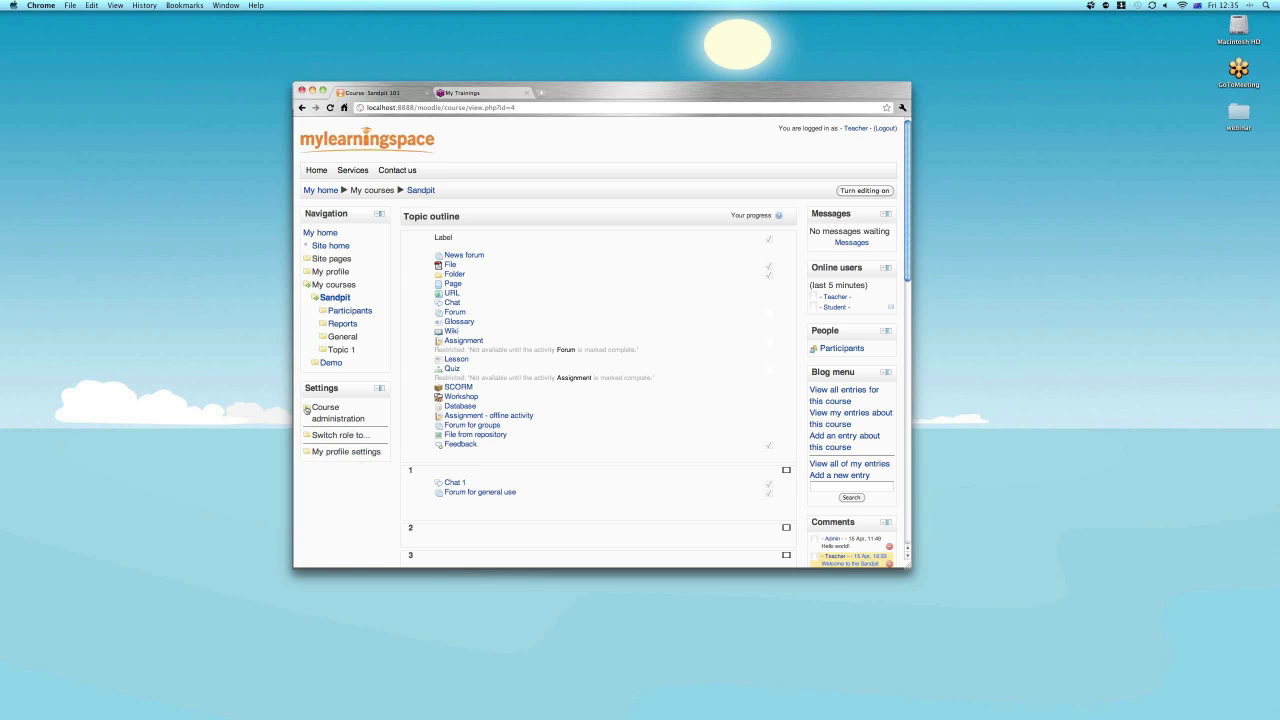
{"action": "left_click", "coordinate": [307, 285]}
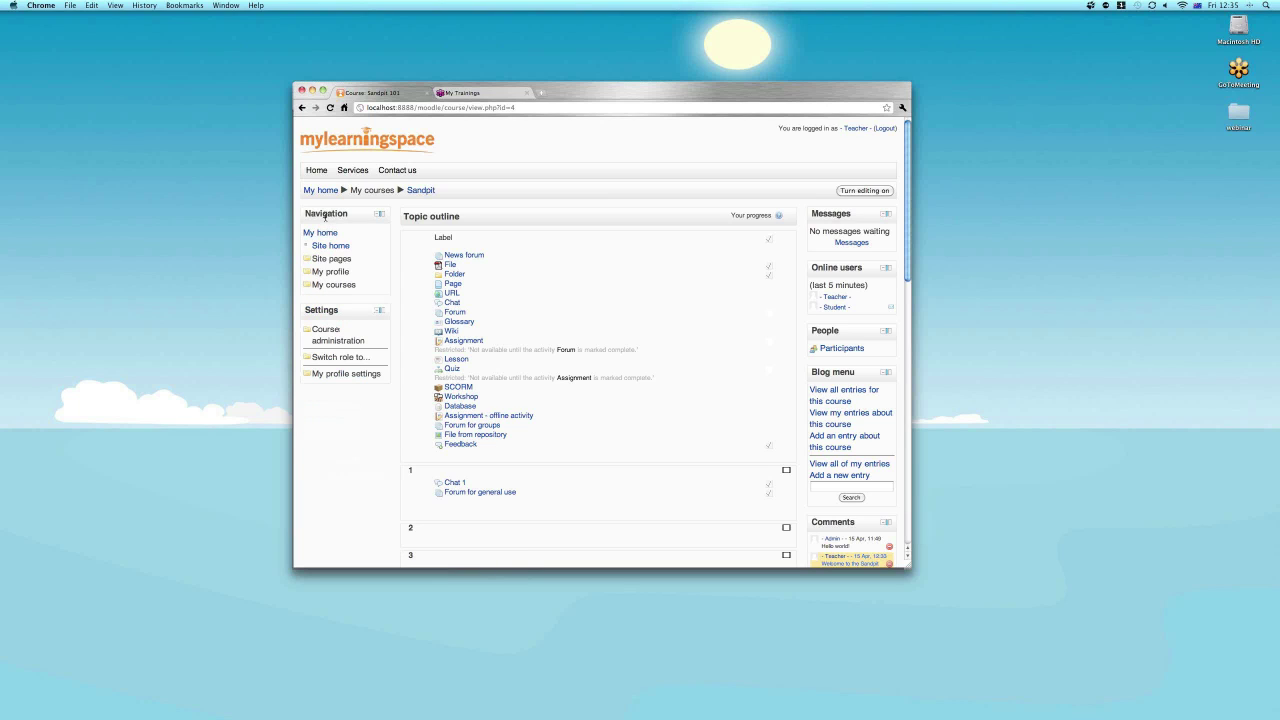
{"action": "left_click", "coordinate": [307, 272]}
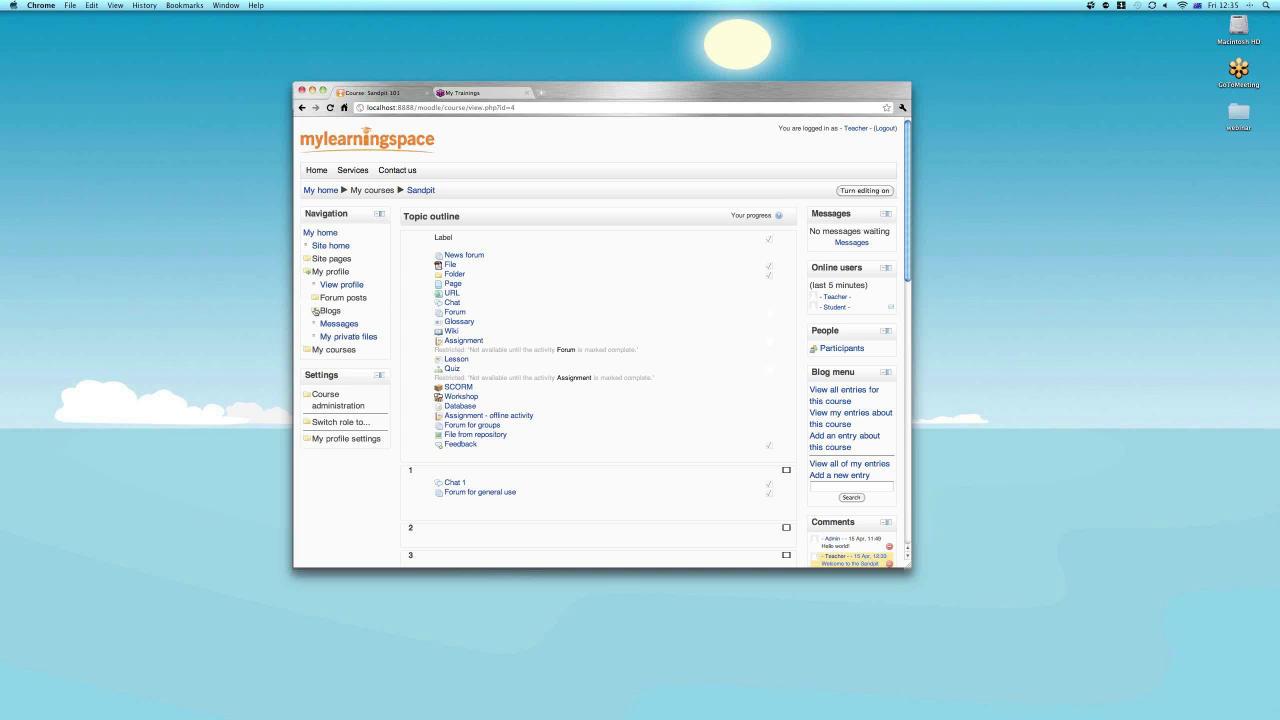
{"action": "left_click", "coordinate": [315, 311]}
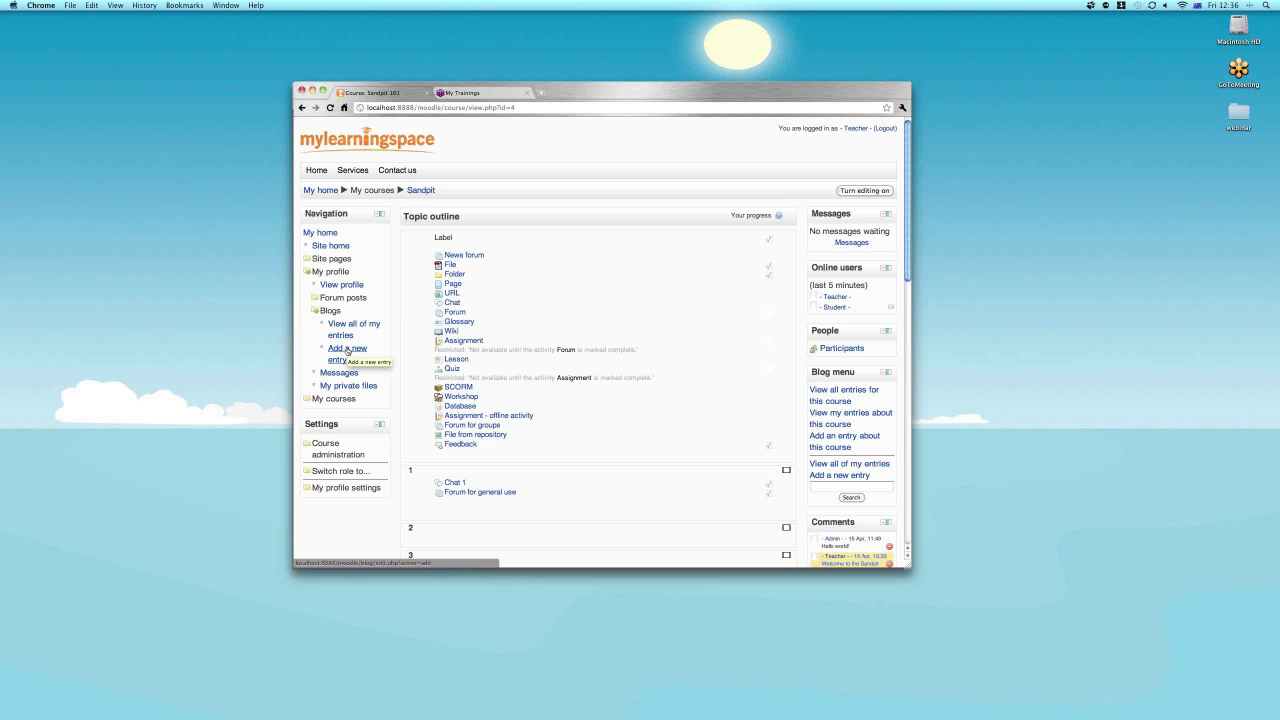
{"action": "left_click", "coordinate": [348, 350]}
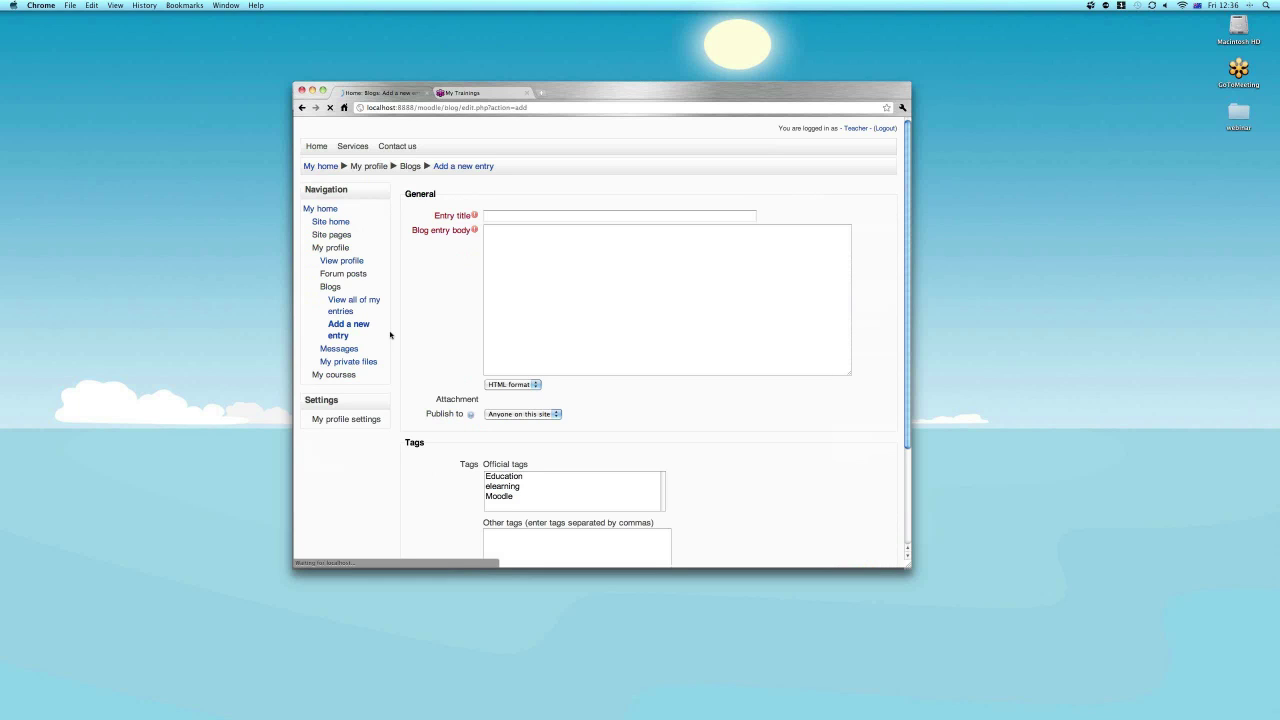
Title the blog entry 'Blog 1' and move into the body editor.
{"action": "left_click", "coordinate": [501, 244]}
{"action": "type", "text": "Blog 1"}
{"action": "left_click", "coordinate": [528, 306]}
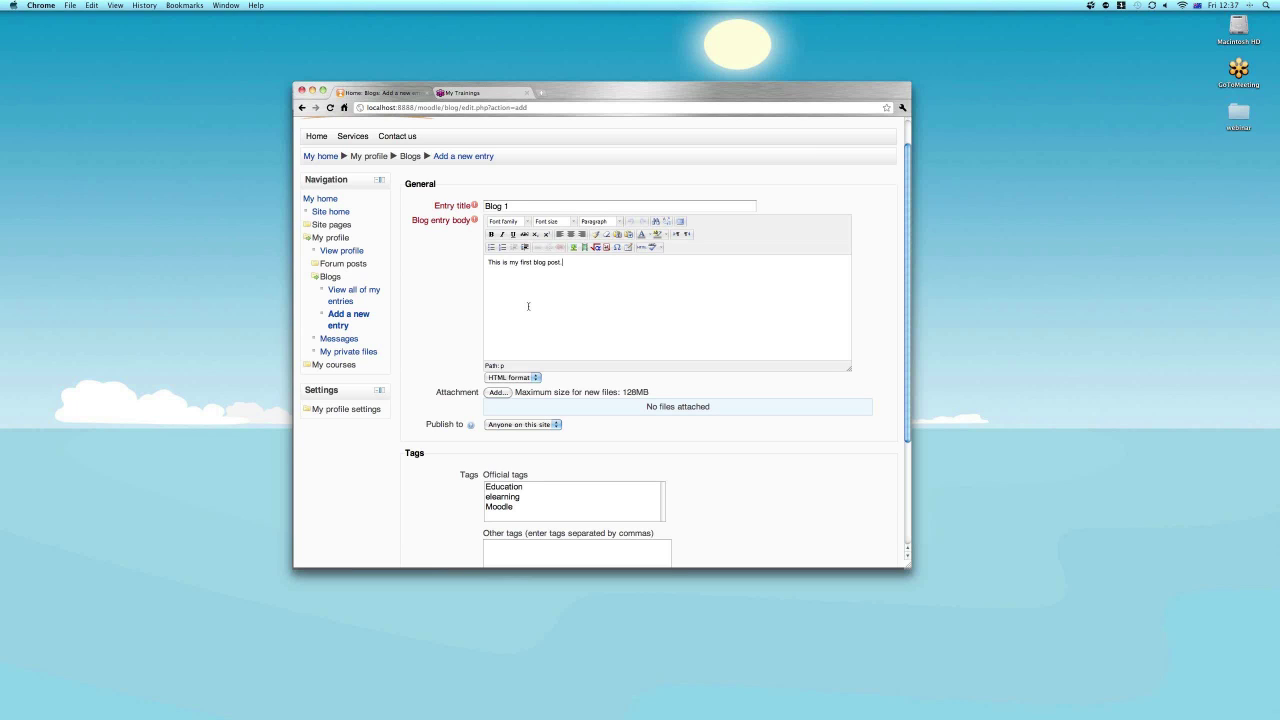
{"action": "scroll", "coordinate": [528, 306], "scroll_direction": "down", "scroll_amount": 2}
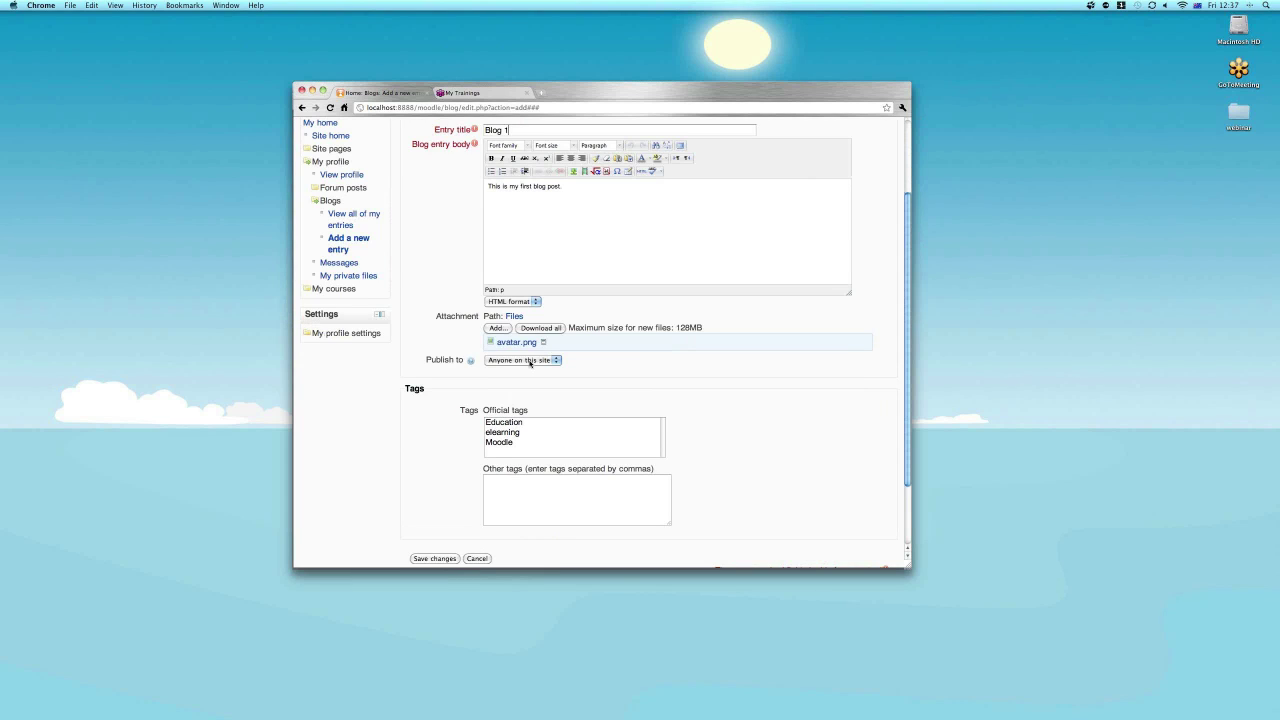
Keep publishing to Anyone on this site and tag the entry with official tag Moodle plus 'Blog'.
{"action": "left_click", "coordinate": [531, 362]}
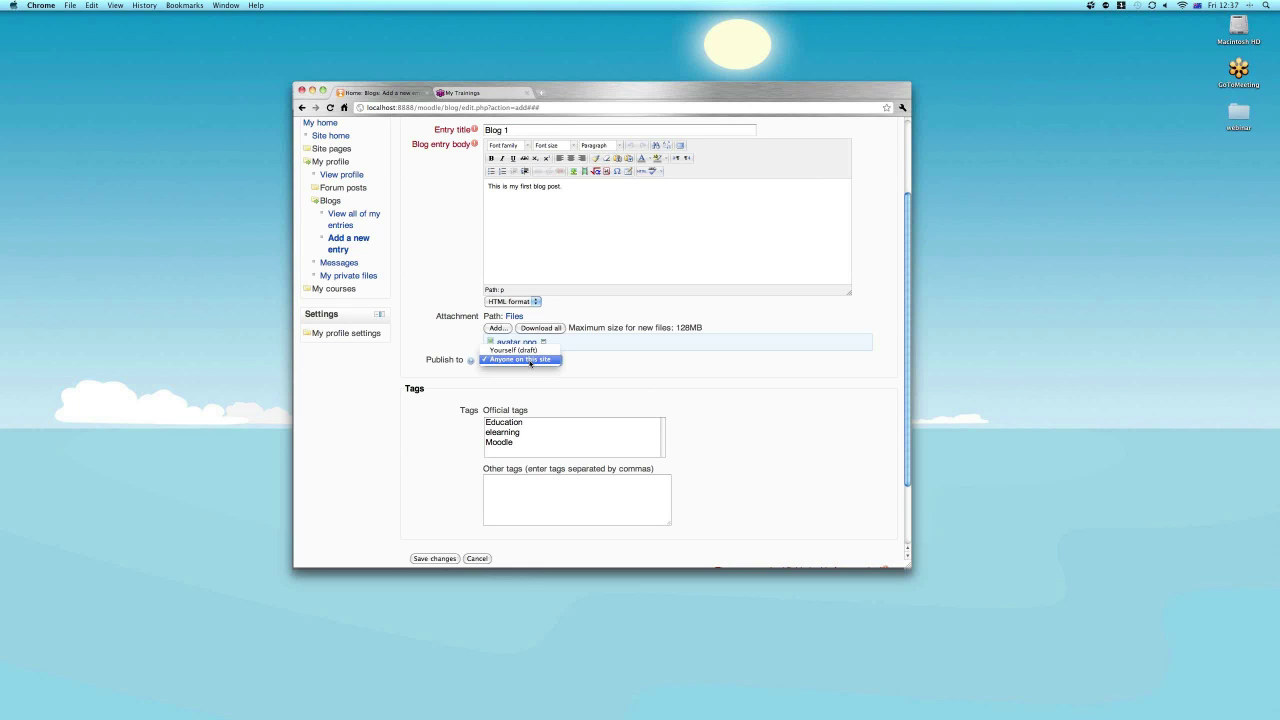
{"action": "left_click", "coordinate": [530, 360]}
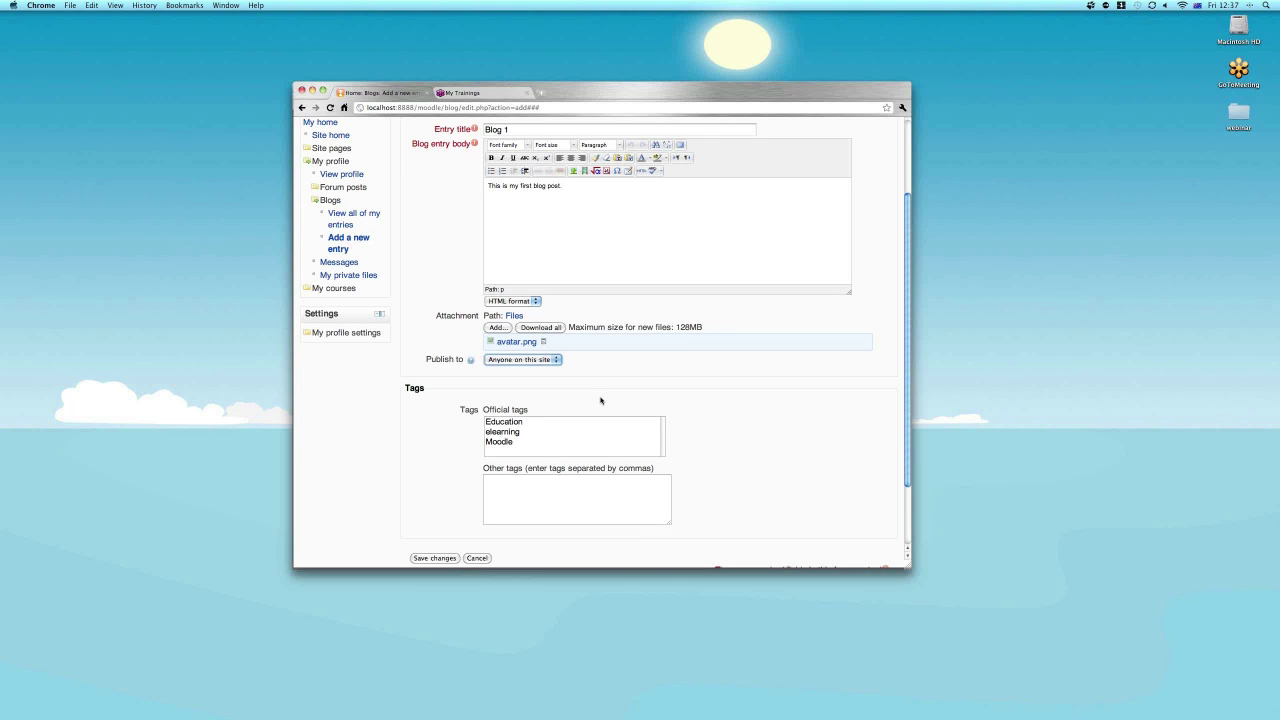
{"action": "scroll", "coordinate": [600, 400], "scroll_direction": "down", "scroll_amount": 2}
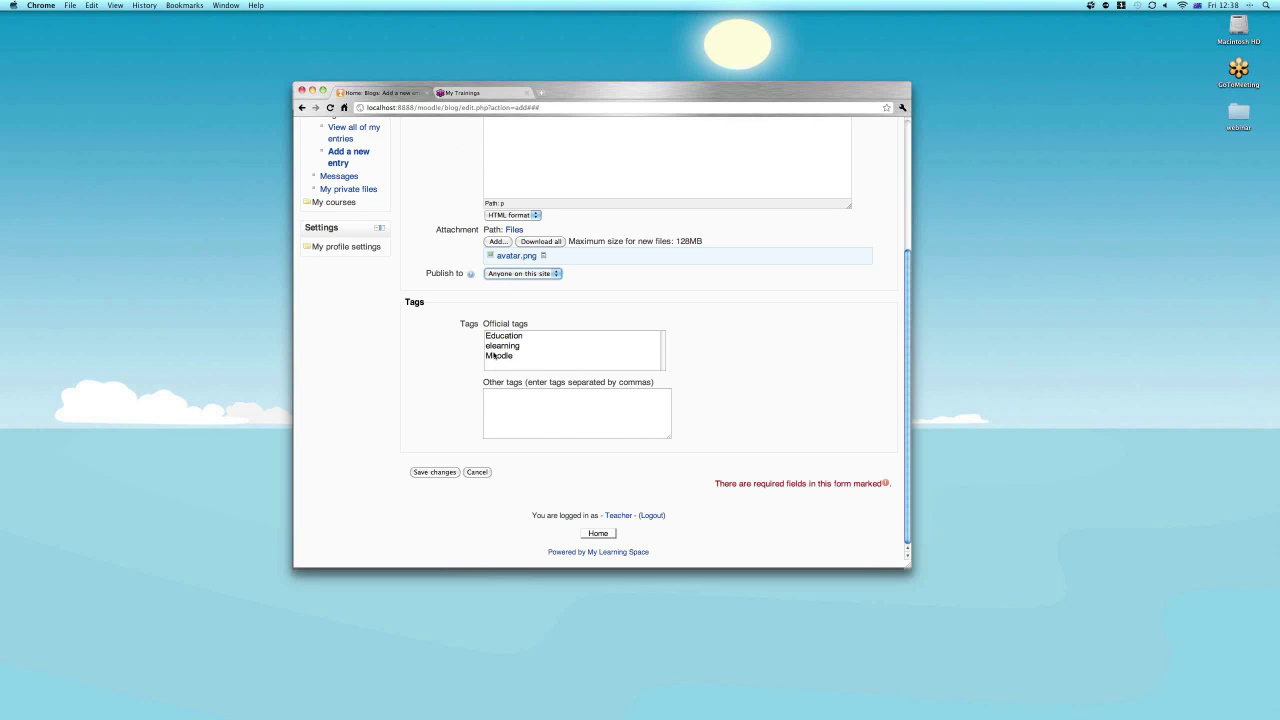
{"action": "left_click", "coordinate": [493, 355]}
{"action": "left_click", "coordinate": [500, 400]}
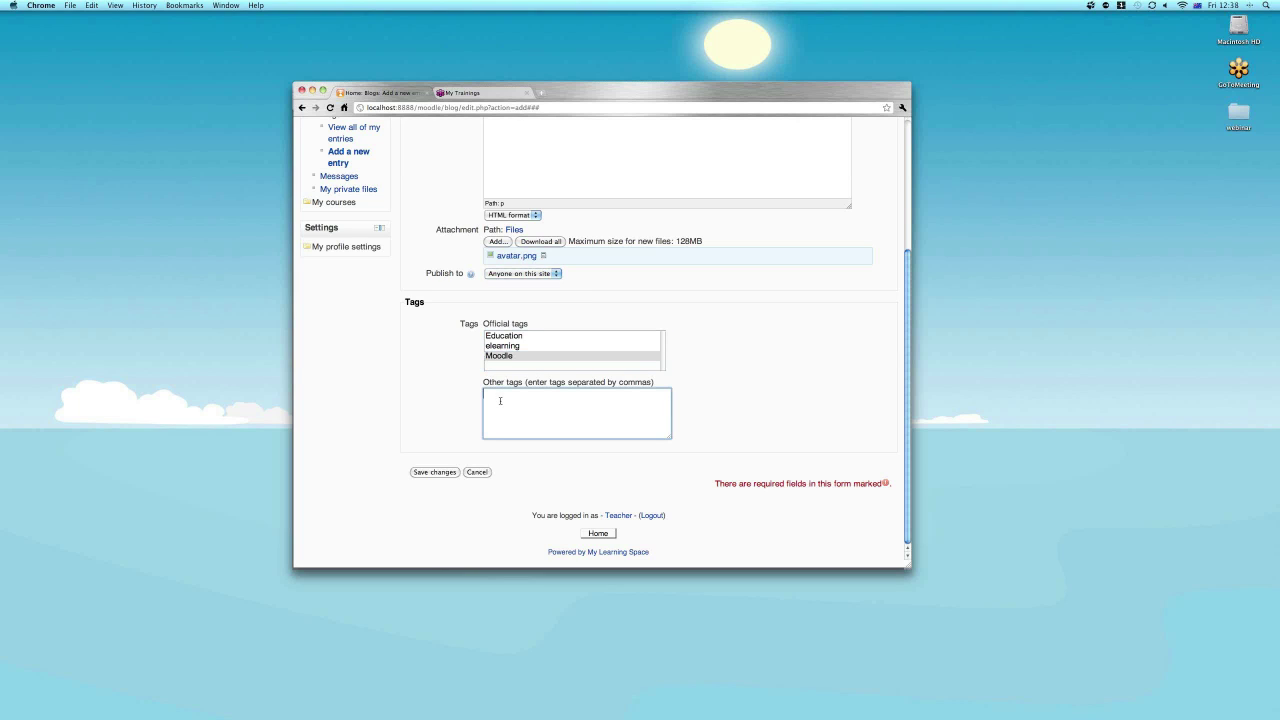
{"action": "type", "text": "Blog"}
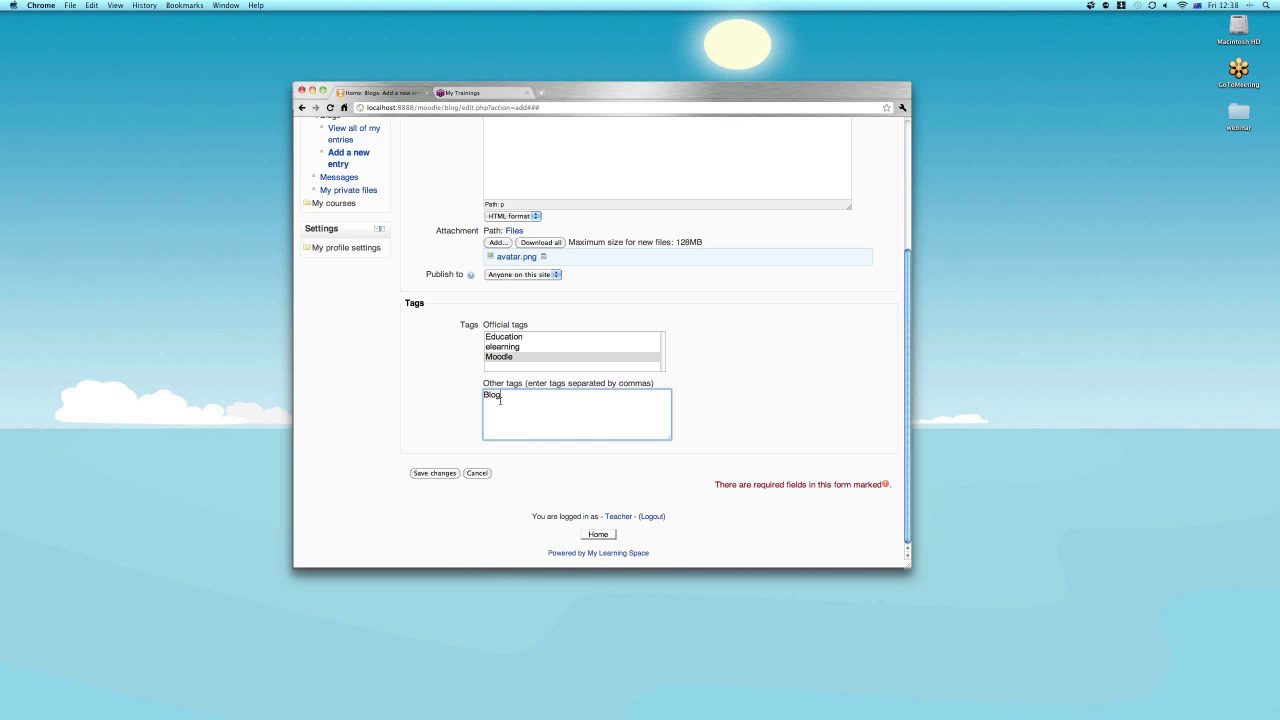
{"action": "scroll", "coordinate": [500, 399], "scroll_direction": "up", "scroll_amount": 3}
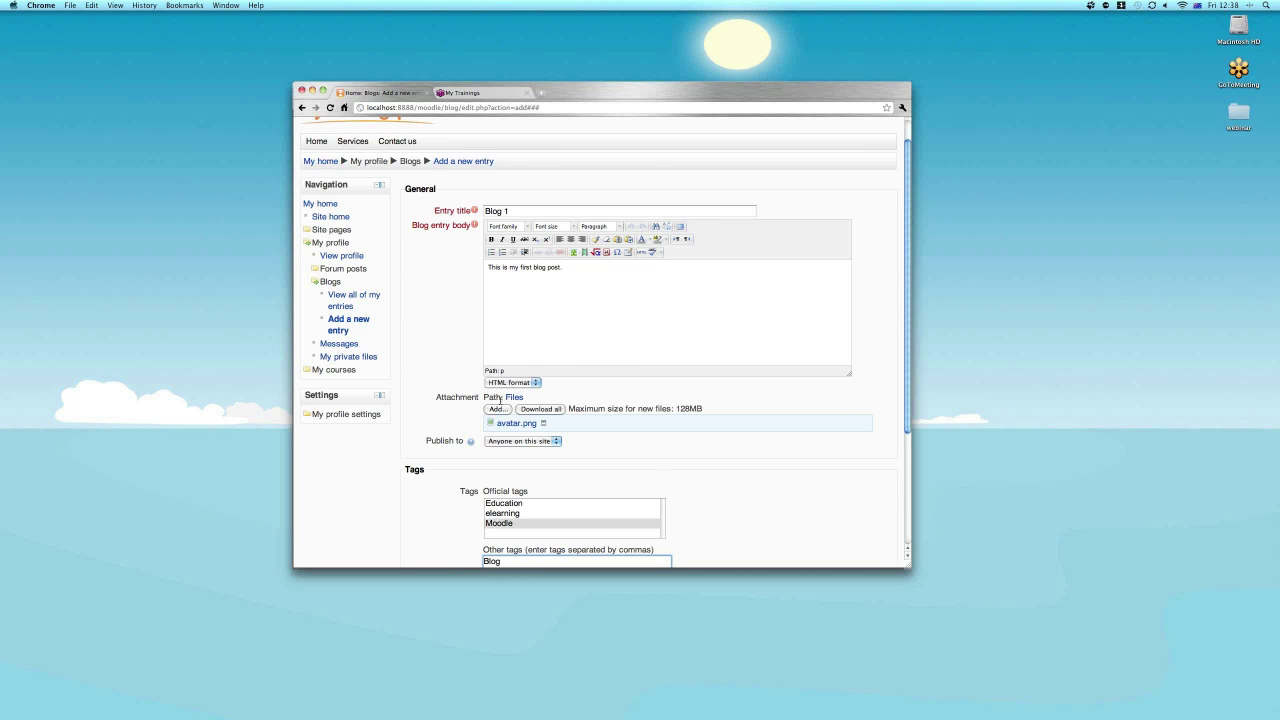
{"action": "scroll", "coordinate": [500, 399], "scroll_direction": "down", "scroll_amount": 2}
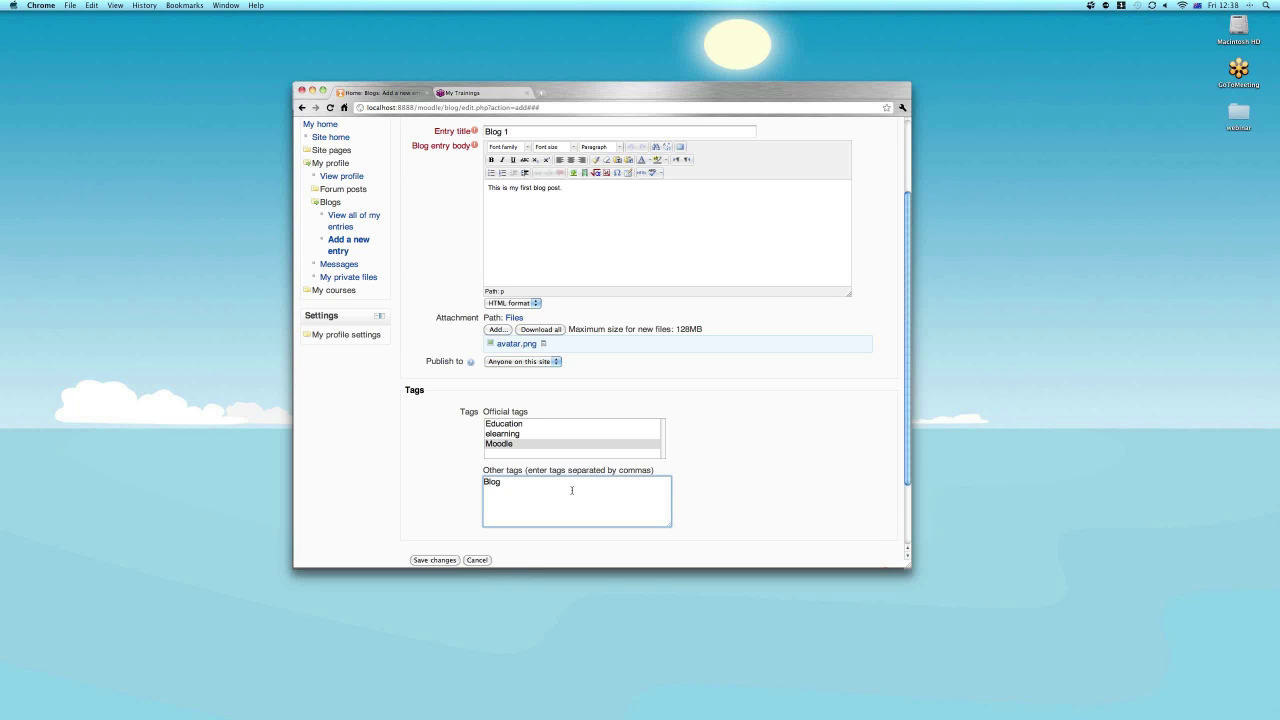
Save the Blog 1 entry tagged Moodle and Blog, then expand My courses in the navigation.
{"action": "key", "text": "Tab"}
{"action": "key", "text": "Return"}
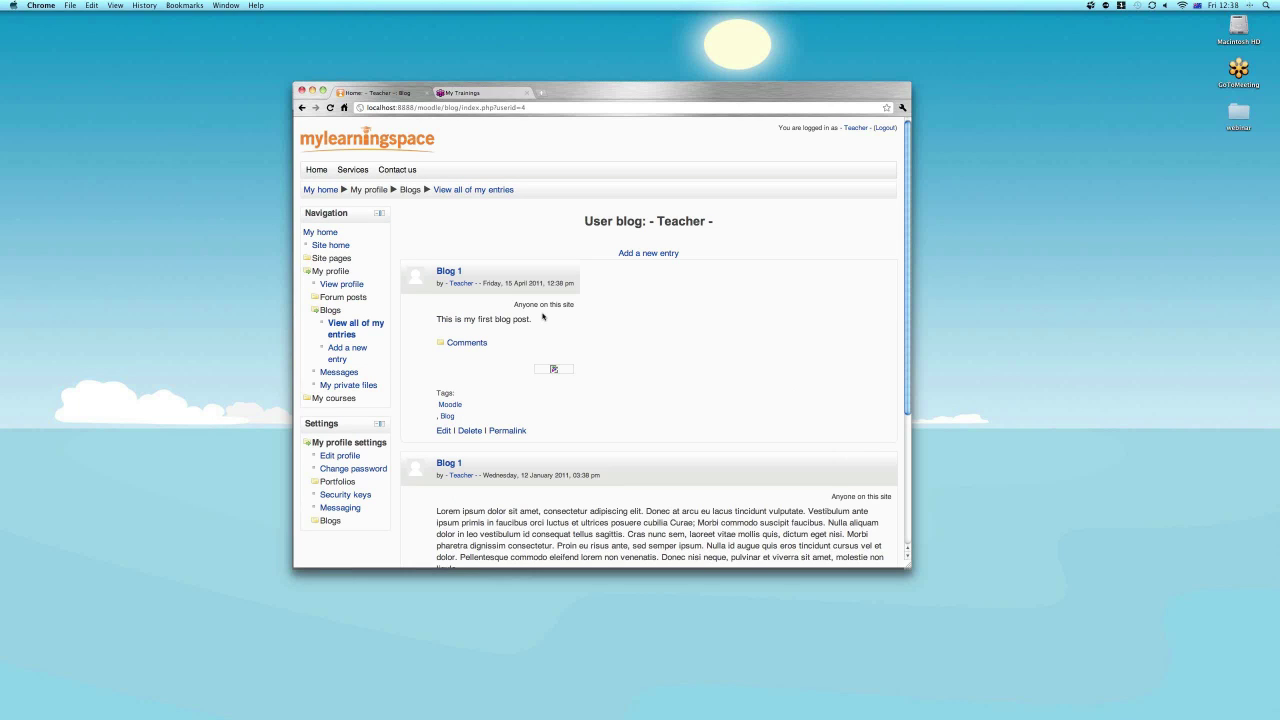
{"action": "left_click", "coordinate": [333, 398]}
Return to the Sandpit course page and find the Tags block listing Blog, Latin and Moodle.
{"action": "left_click", "coordinate": [335, 298]}
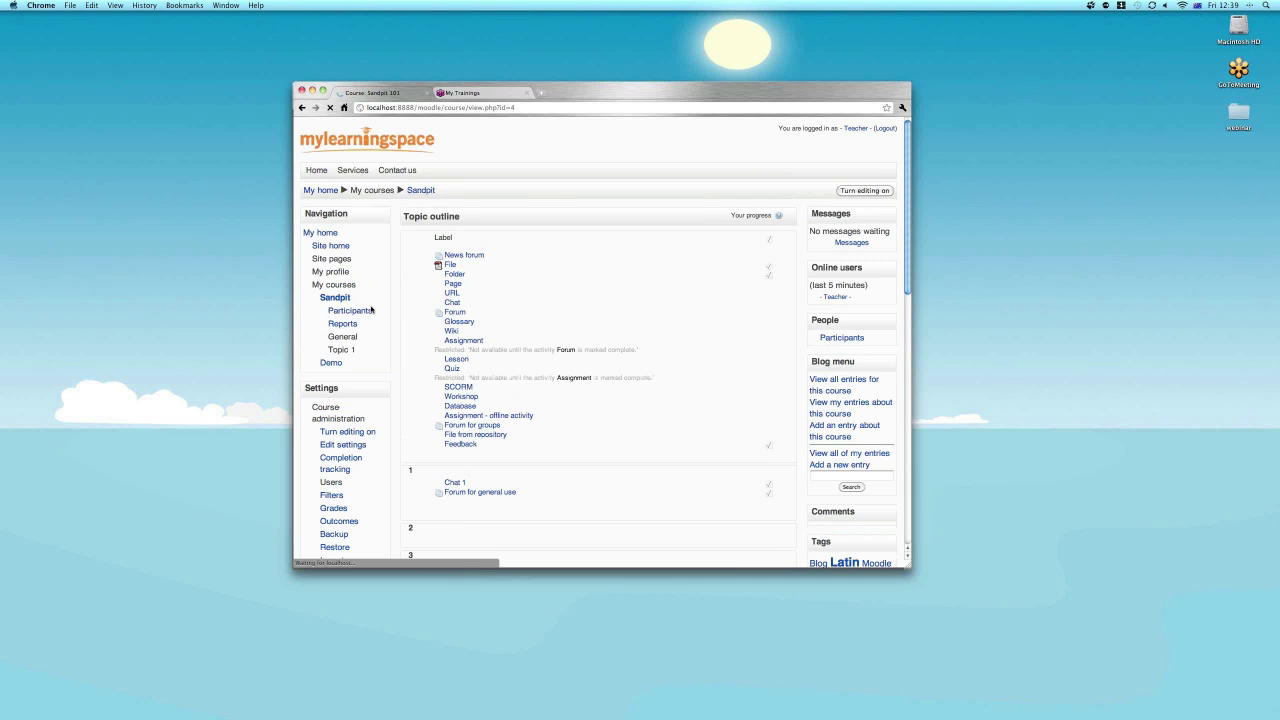
{"action": "scroll", "coordinate": [820, 411], "scroll_direction": "down", "scroll_amount": 5}
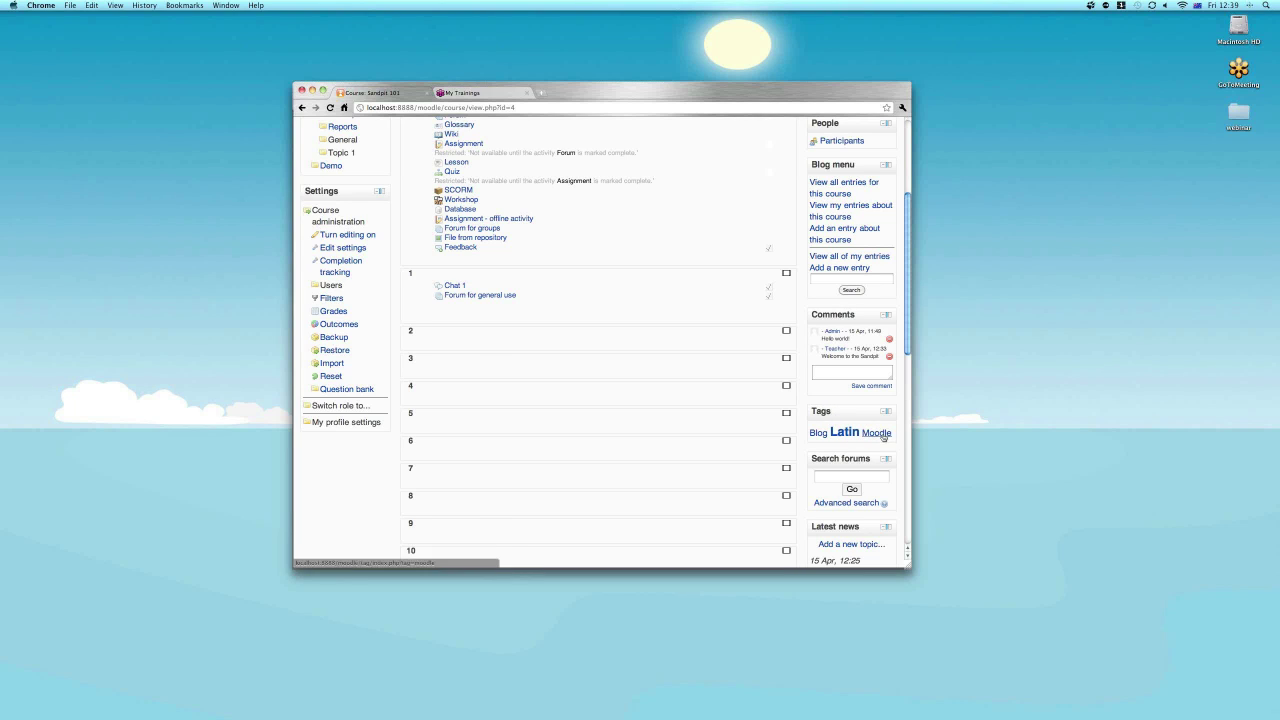
Open the Moodle tag page from the course's Tags block.
{"action": "left_click", "coordinate": [883, 436]}
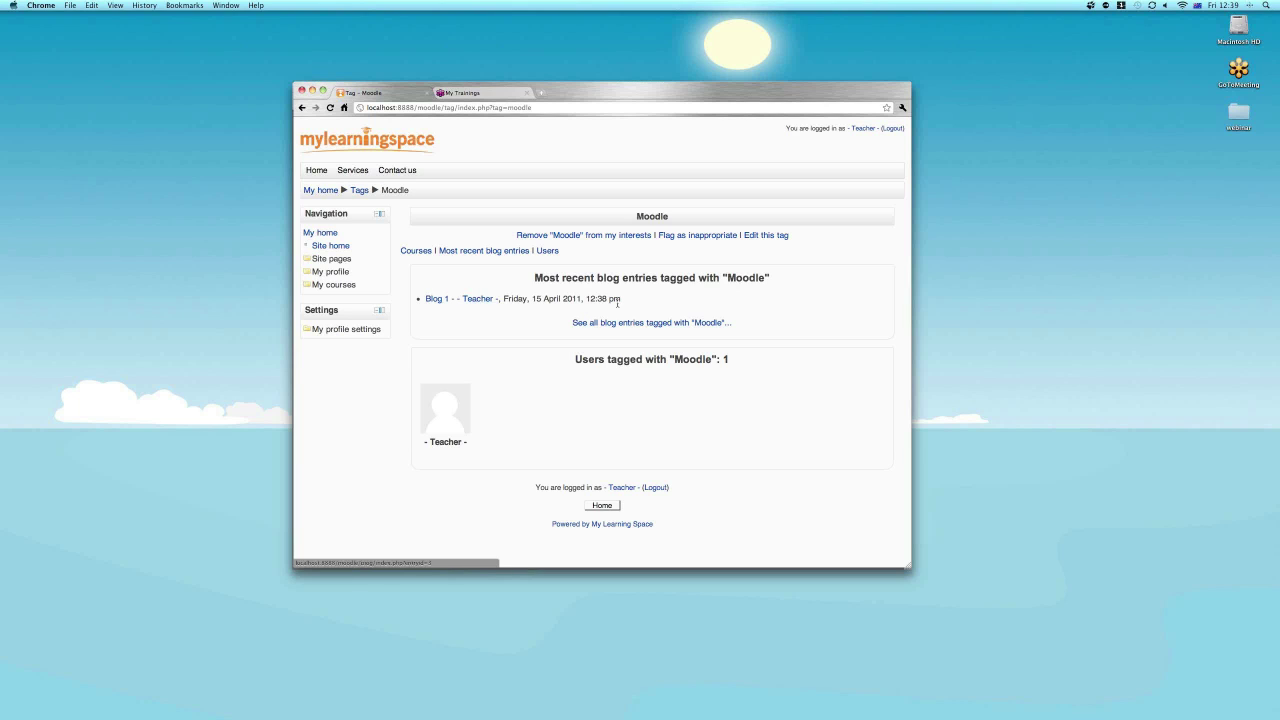
Log out and sign back in as the site administrator with the admin password.
{"action": "left_click", "coordinate": [891, 129]}
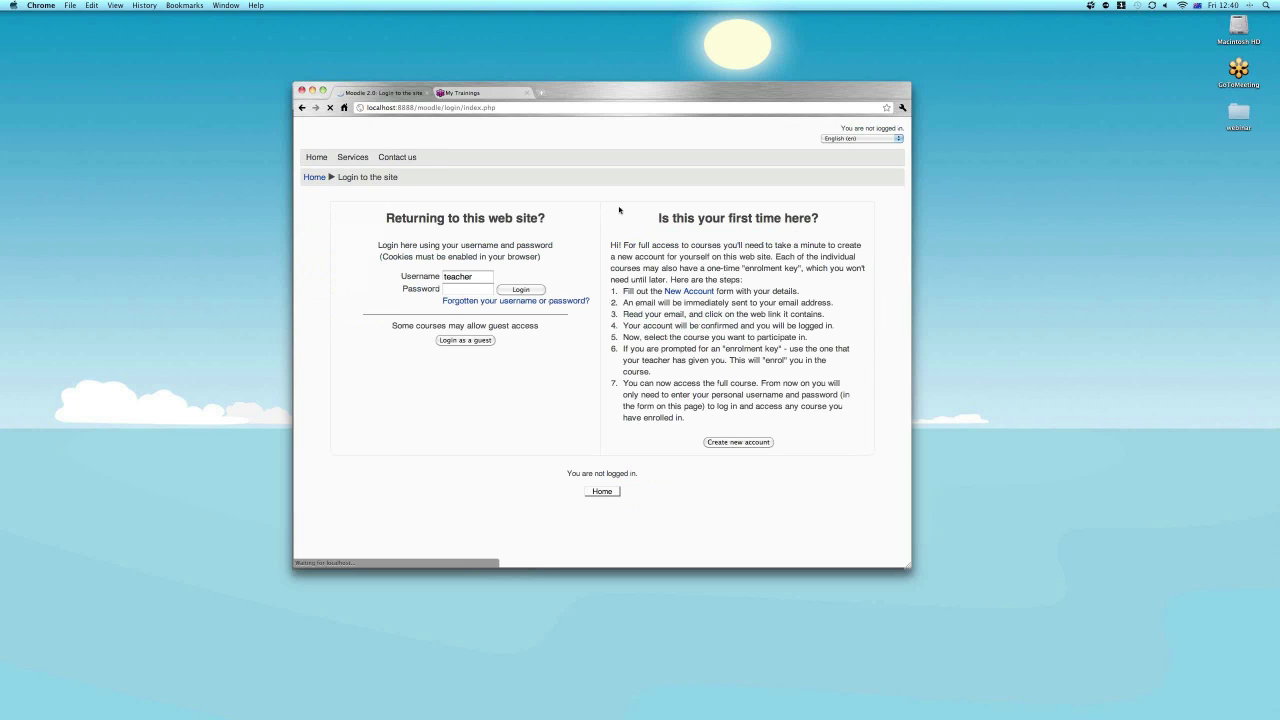
{"action": "type", "text": "admin"}
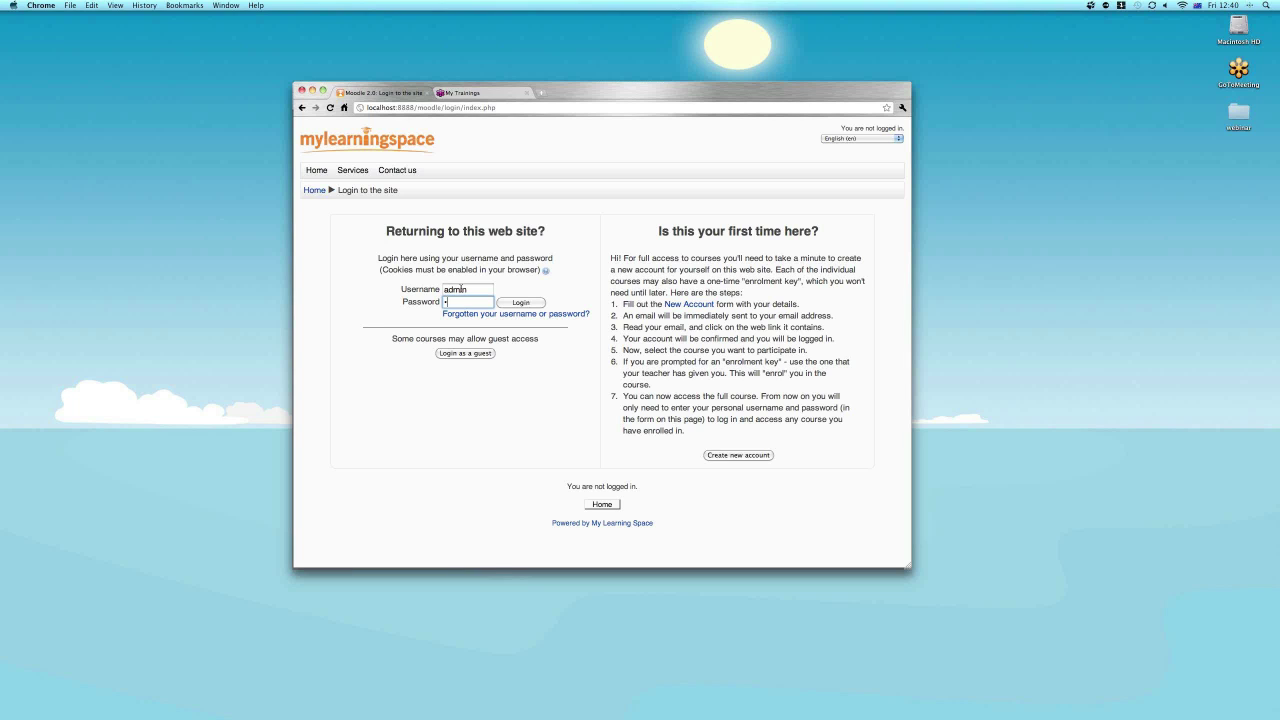
{"action": "key", "text": "Return"}
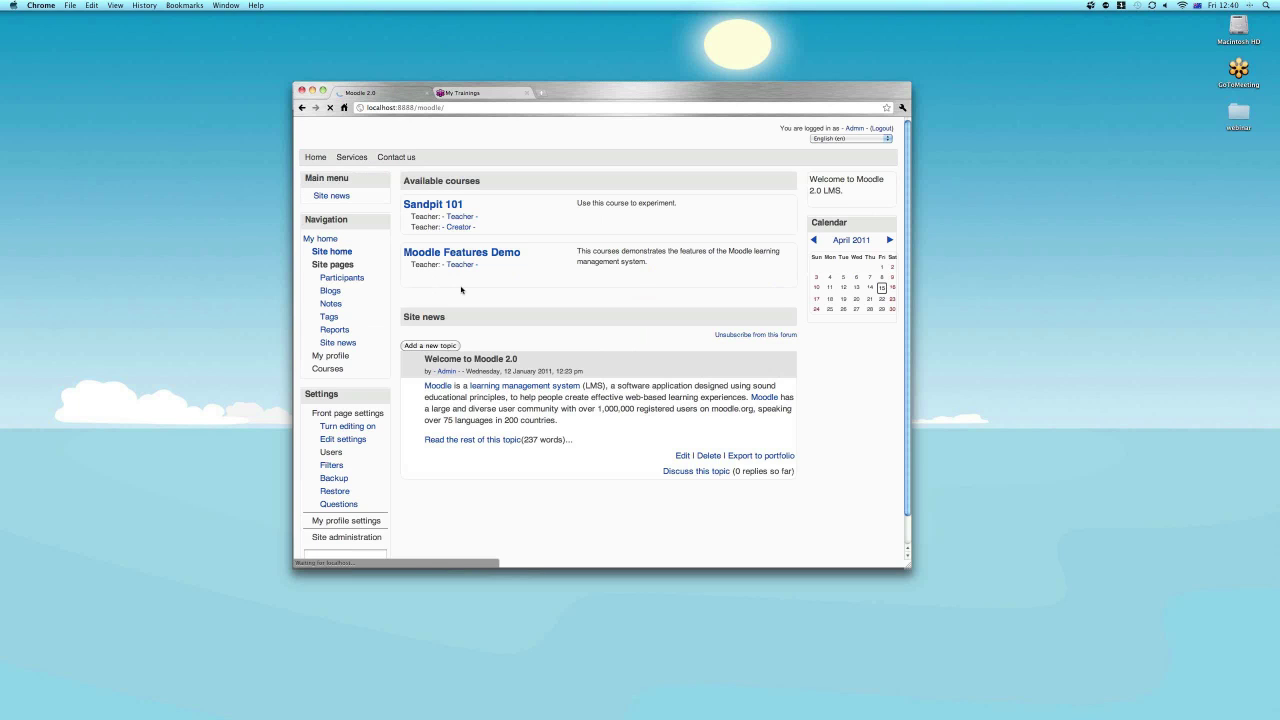
Open the Sandpit 101 course and go to the Moodle tag page from its Tags block.
{"action": "left_click", "coordinate": [427, 218]}
{"action": "scroll", "coordinate": [832, 461], "scroll_direction": "down", "scroll_amount": 10}
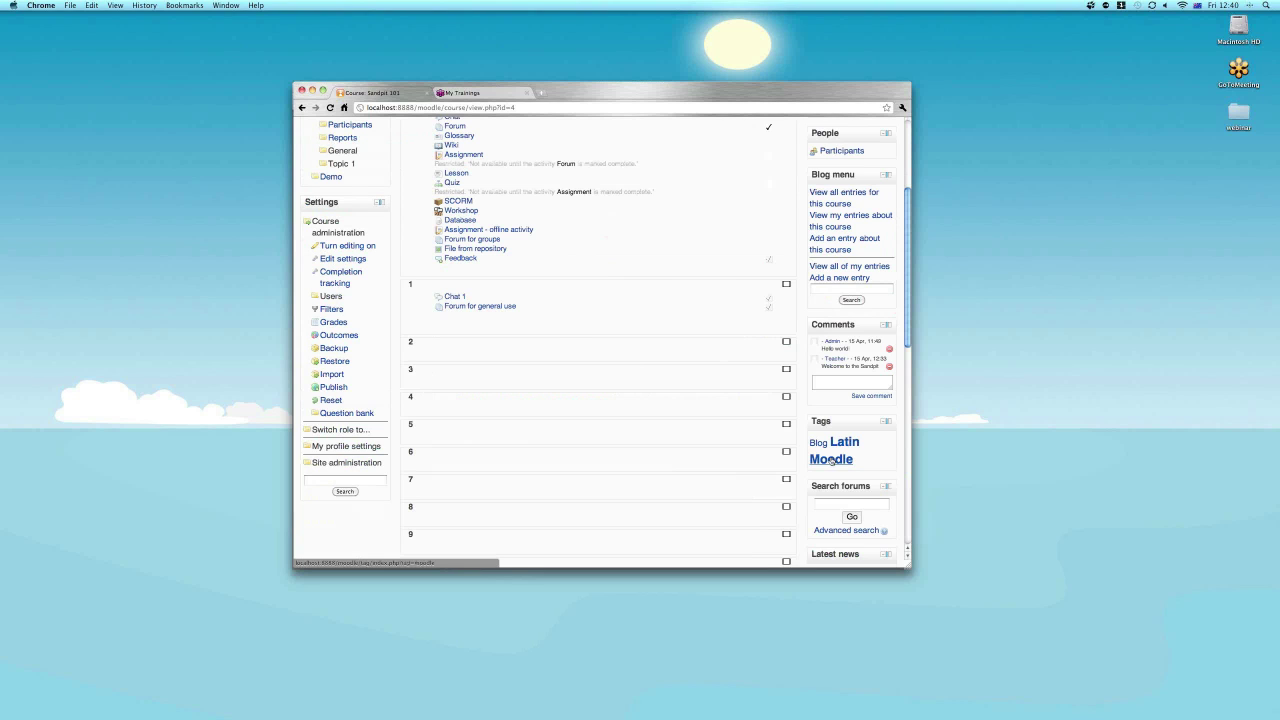
{"action": "left_click", "coordinate": [831, 460]}
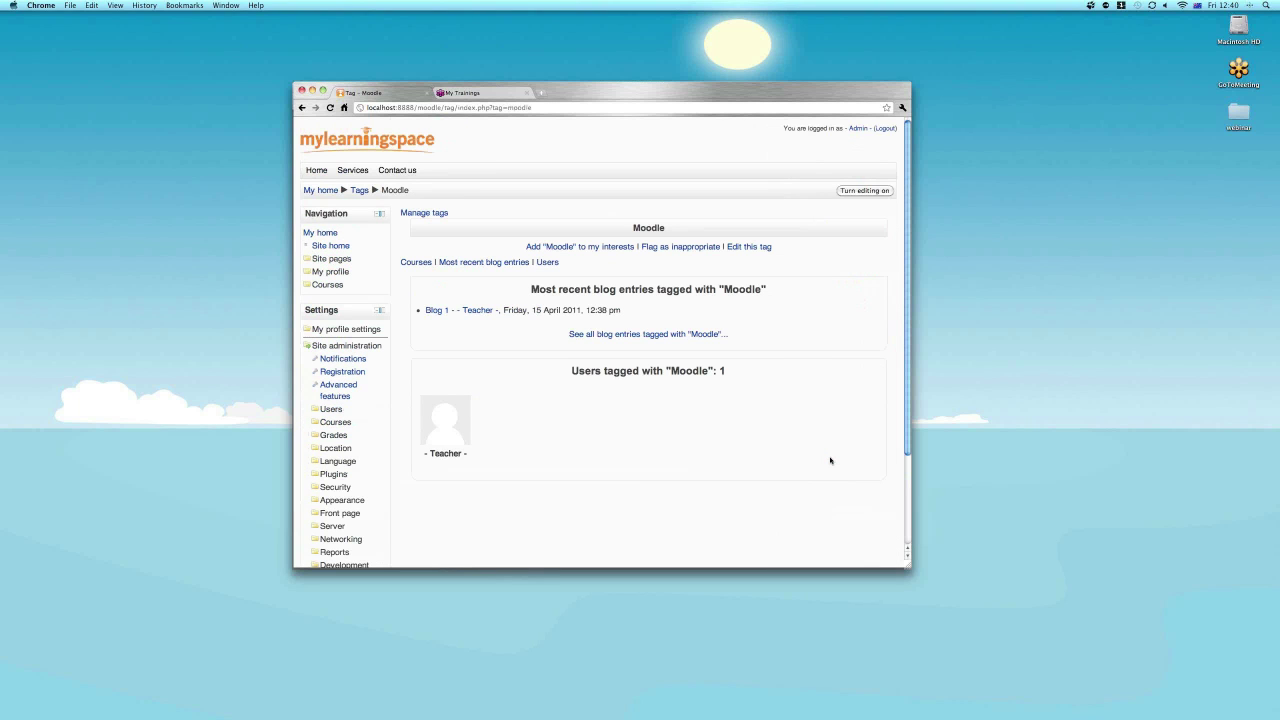
Open the Latin tag page from the site-wide tag search, then open the Admin profile.
{"action": "left_click", "coordinate": [857, 194]}
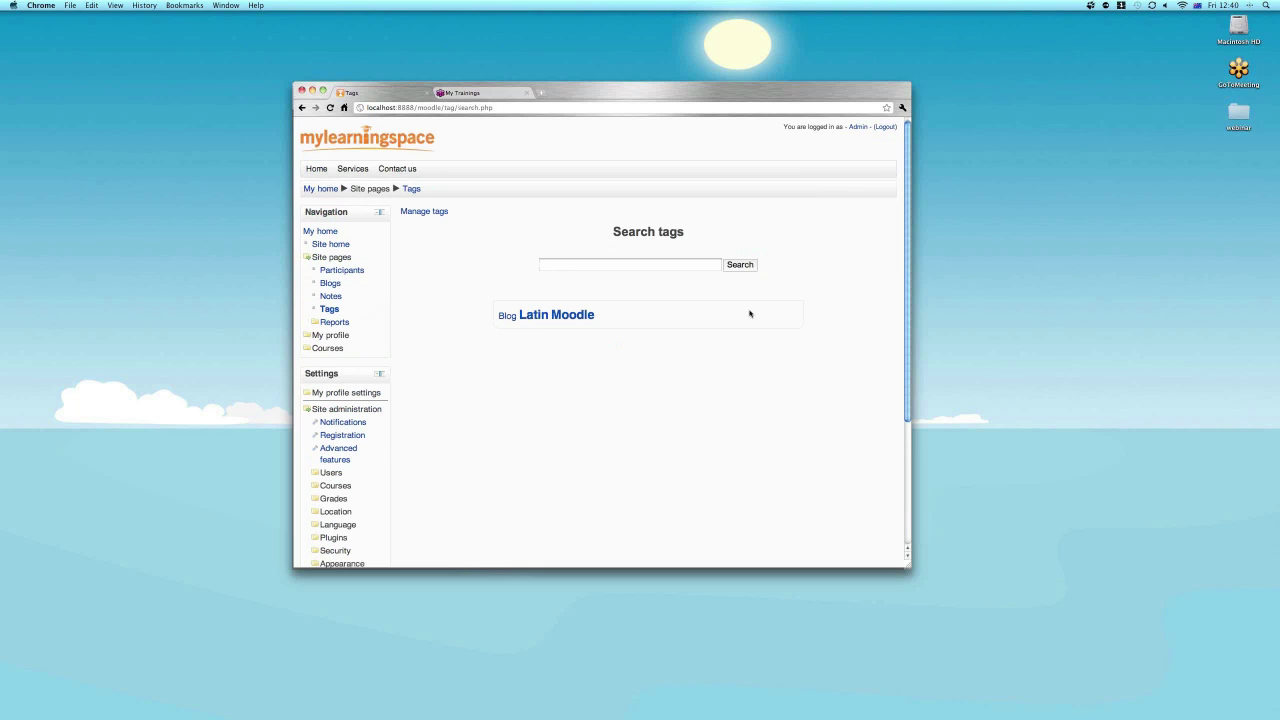
{"action": "left_click", "coordinate": [536, 316]}
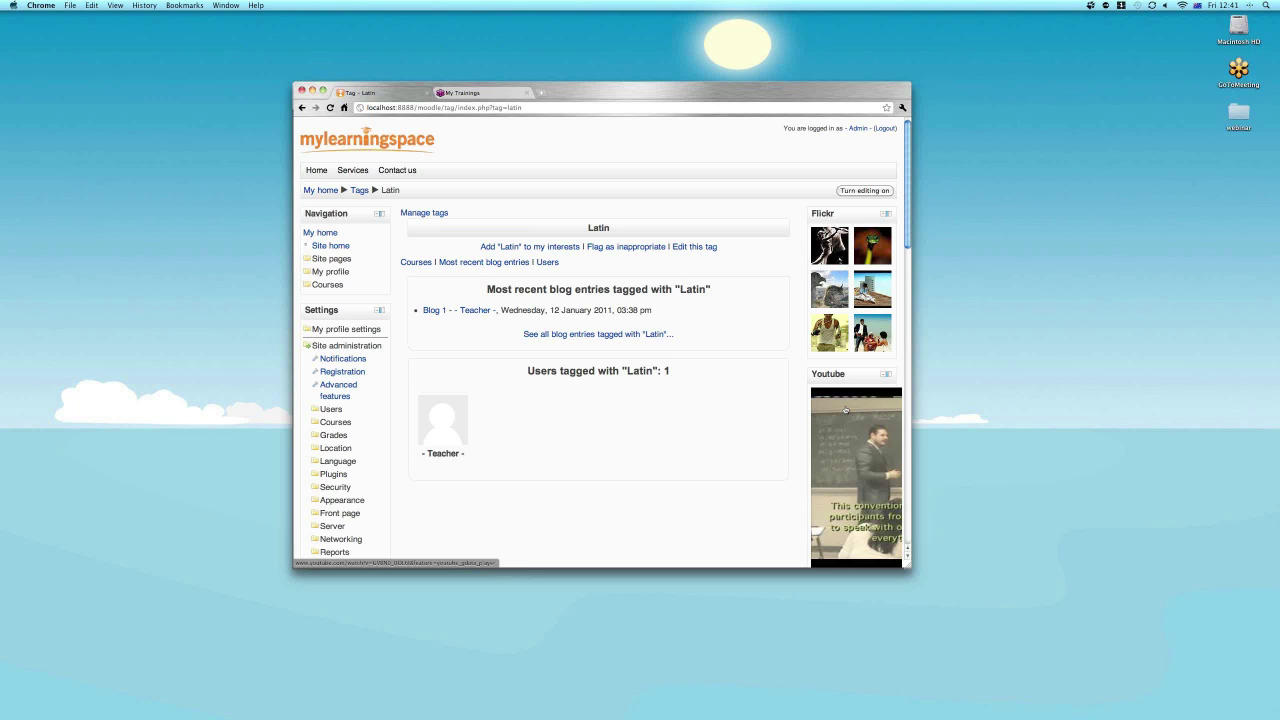
{"action": "scroll", "coordinate": [845, 410], "scroll_direction": "down", "scroll_amount": 1}
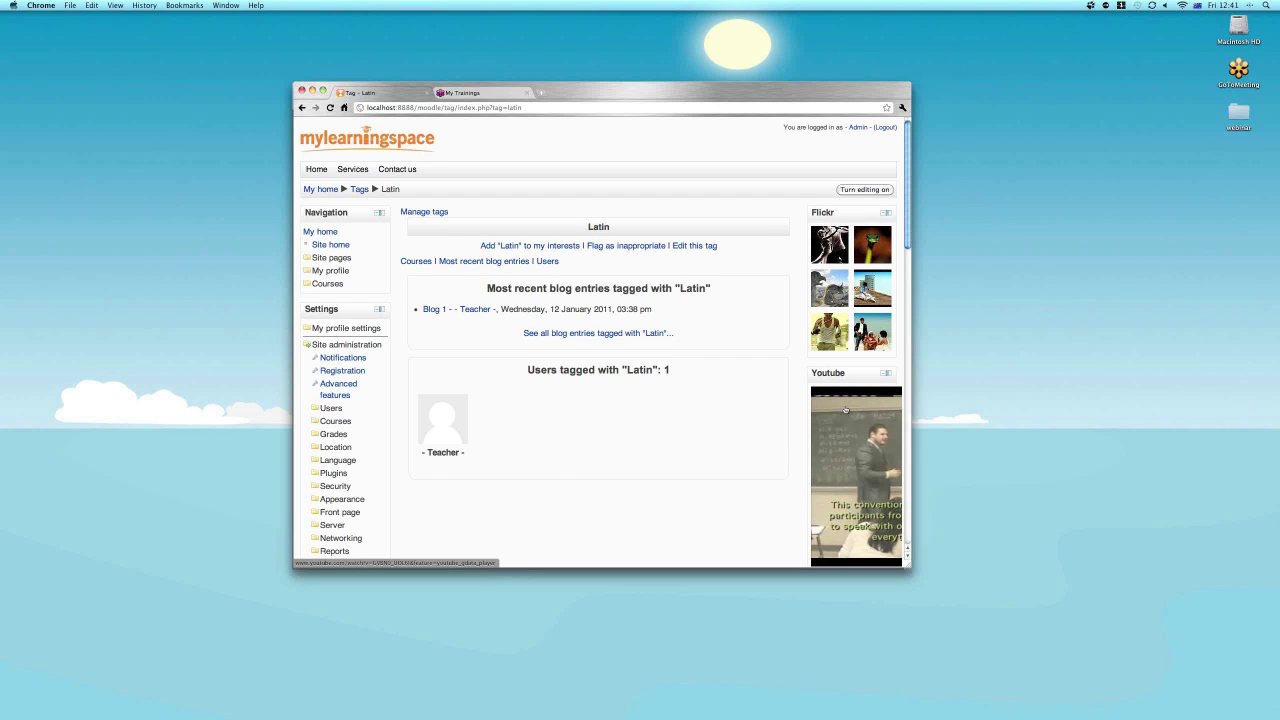
{"action": "scroll", "coordinate": [845, 410], "scroll_direction": "up", "scroll_amount": 1}
{"action": "double_click", "coordinate": [388, 190]}
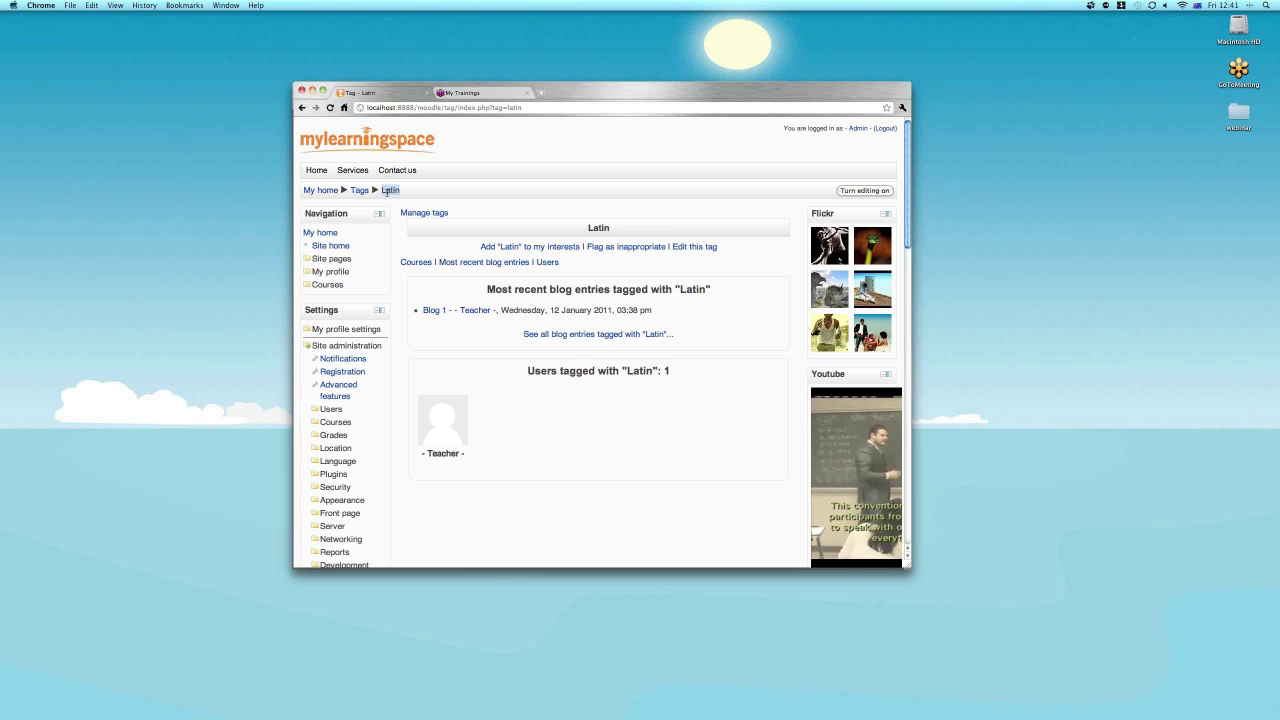
{"action": "left_click", "coordinate": [626, 410]}
{"action": "left_click", "coordinate": [858, 129]}
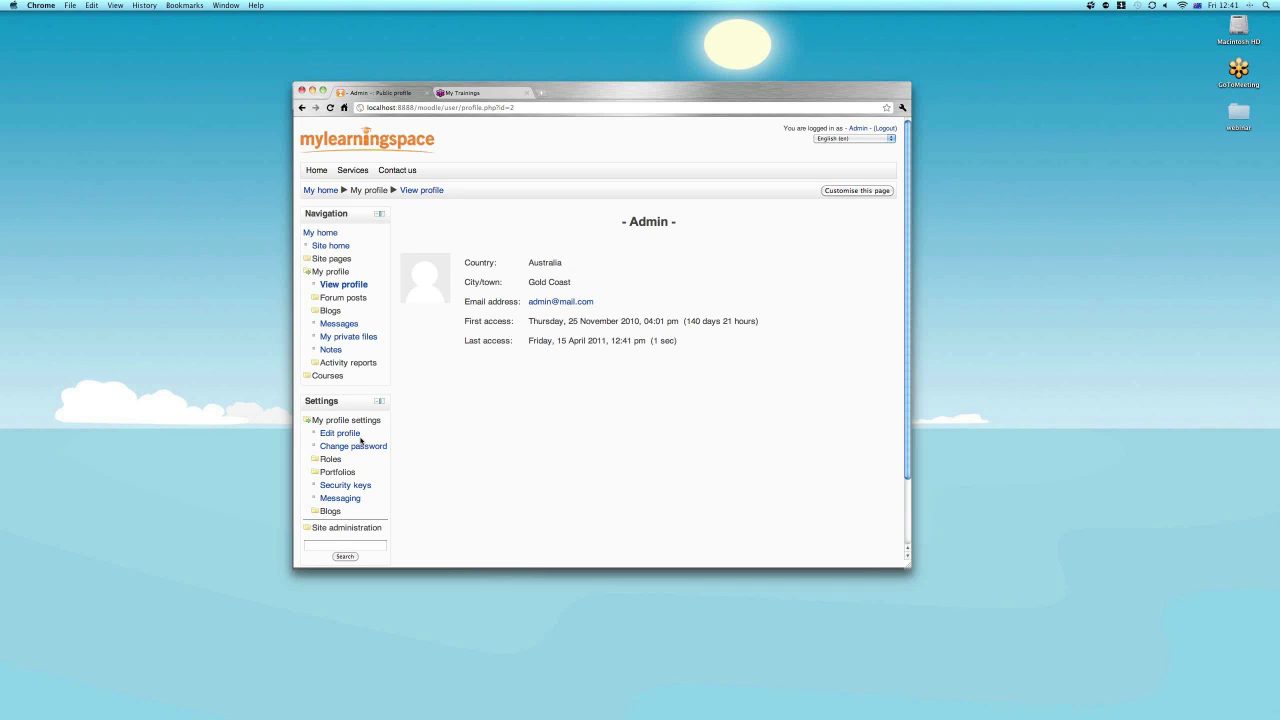
Edit the Admin profile, entering 'Latin, Moodle' in the List of interests box.
{"action": "scroll", "coordinate": [361, 441], "scroll_direction": "down", "scroll_amount": 1}
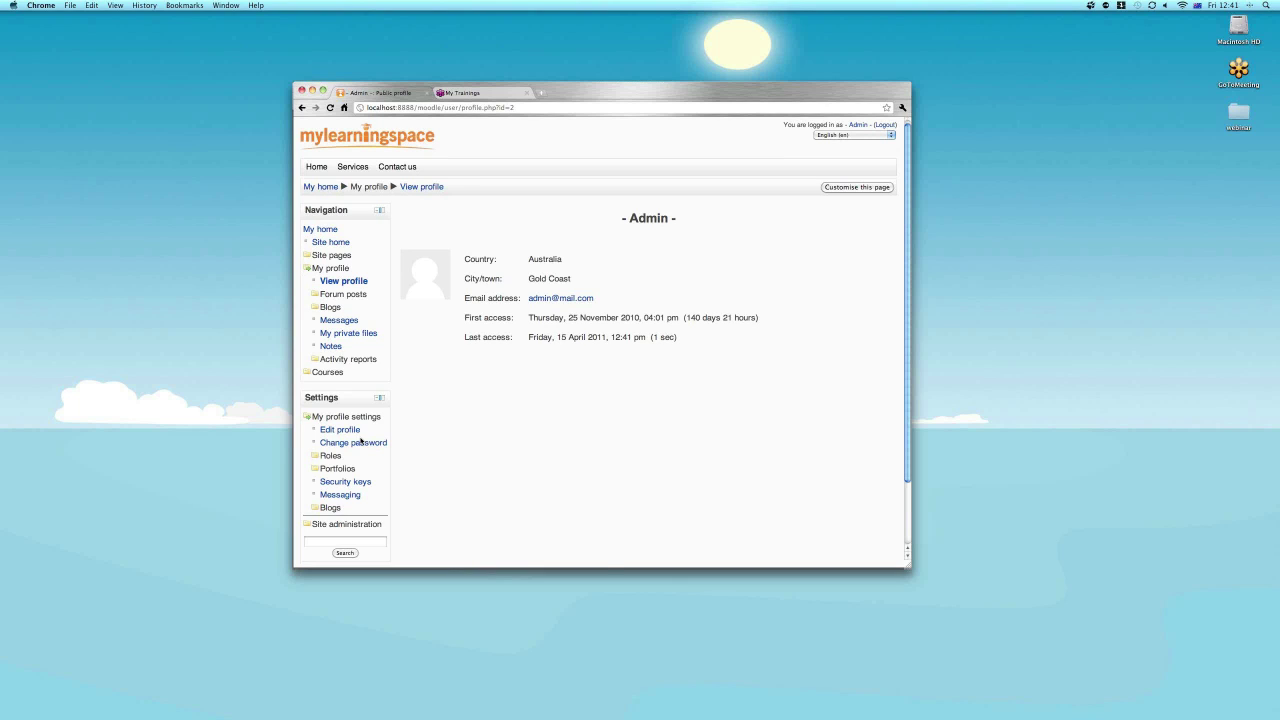
{"action": "scroll", "coordinate": [361, 441], "scroll_direction": "down", "scroll_amount": 2}
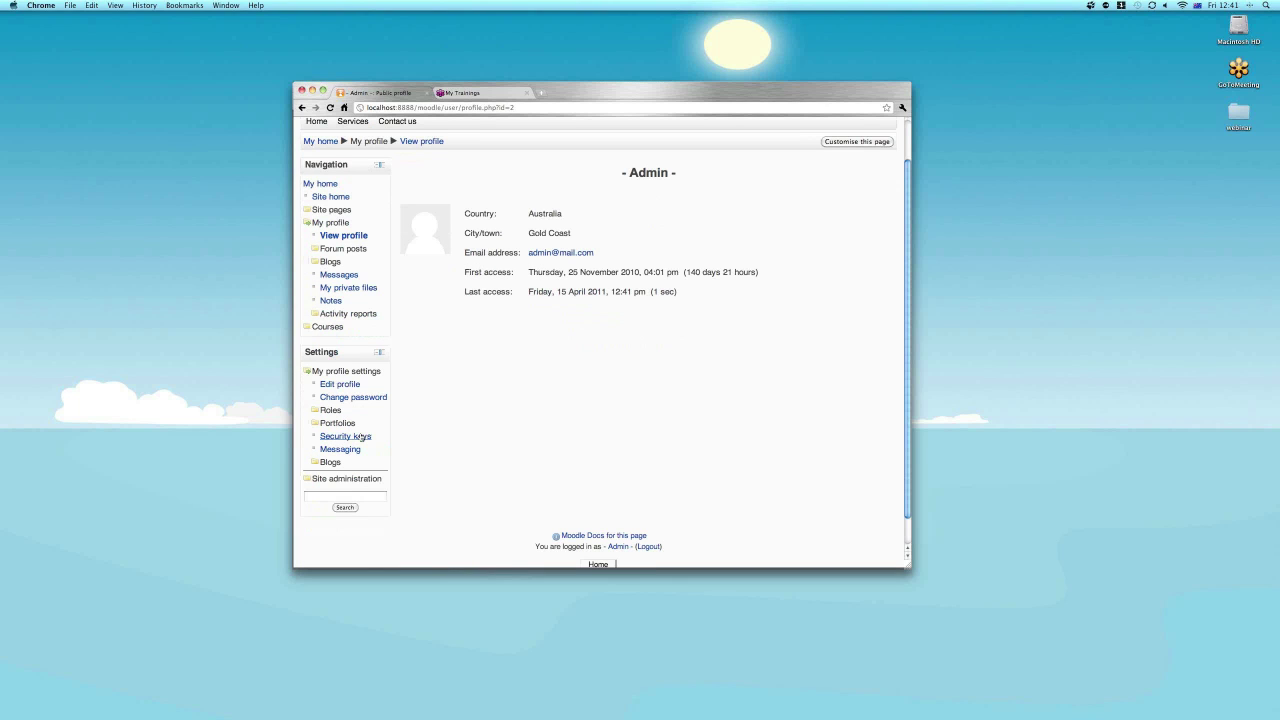
{"action": "left_click", "coordinate": [340, 384]}
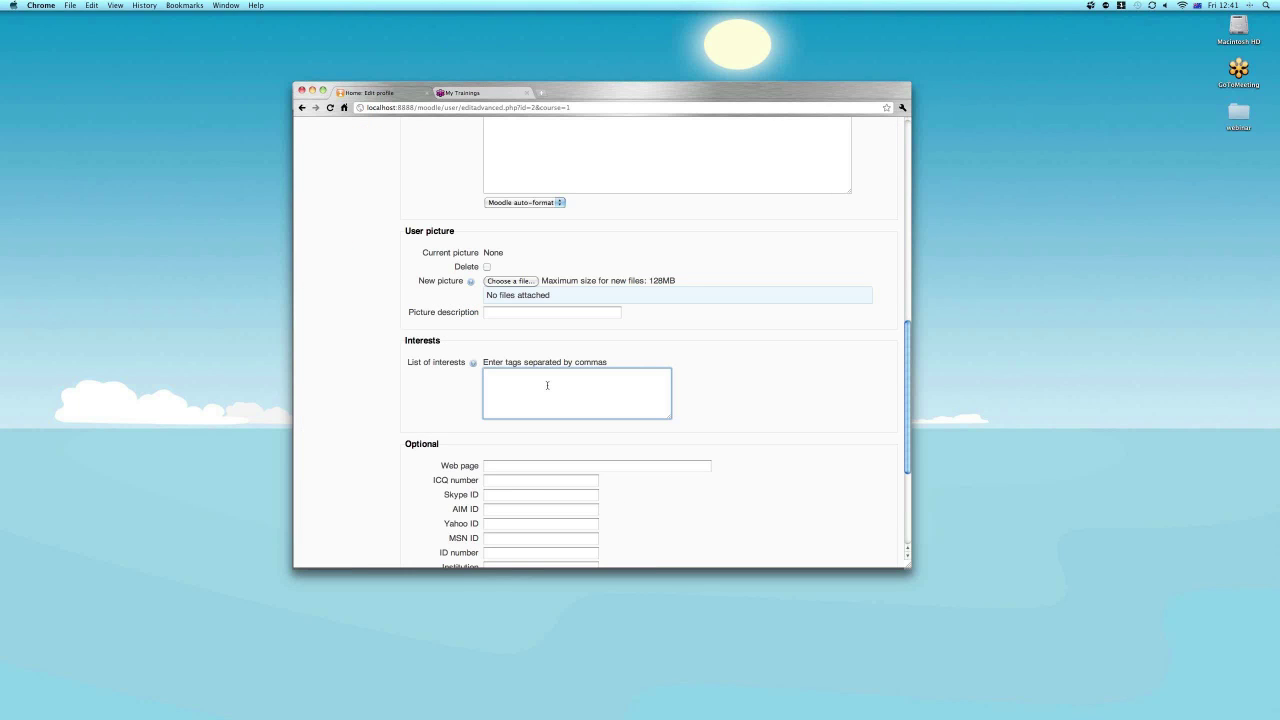
{"action": "type", "text": "atin, Moodle"}
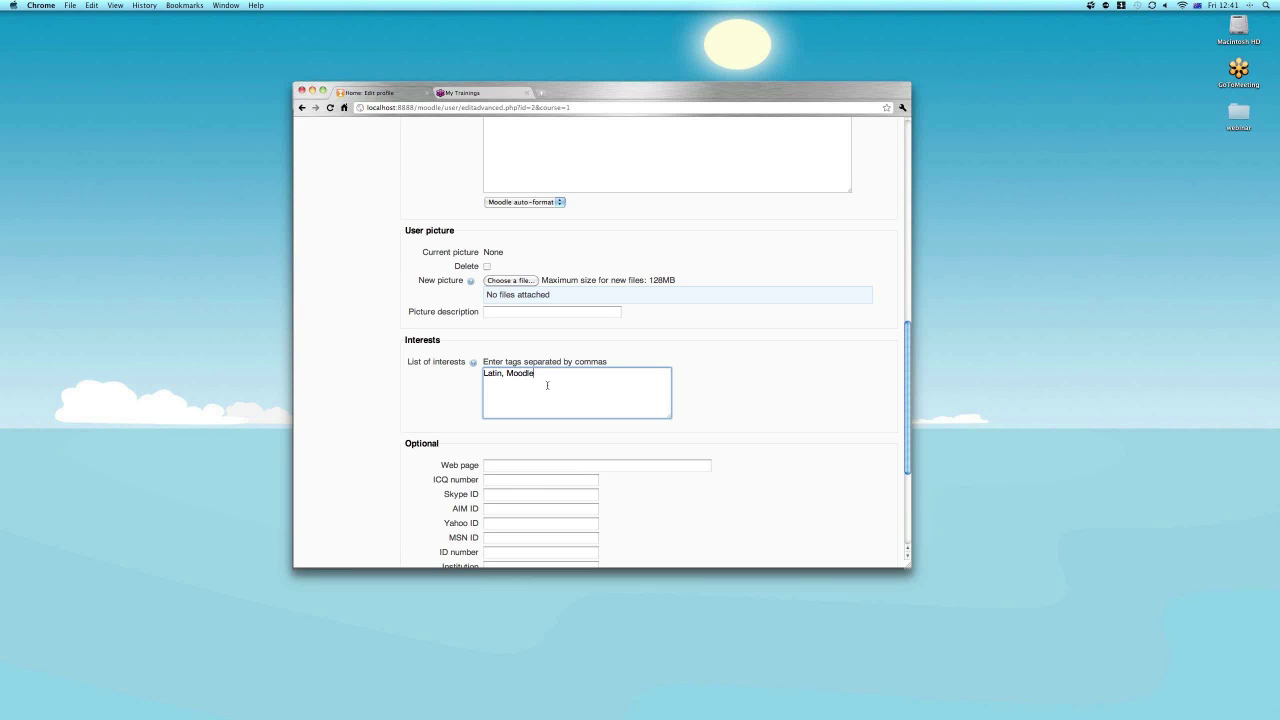
{"action": "scroll", "coordinate": [547, 385], "scroll_direction": "down", "scroll_amount": 3}
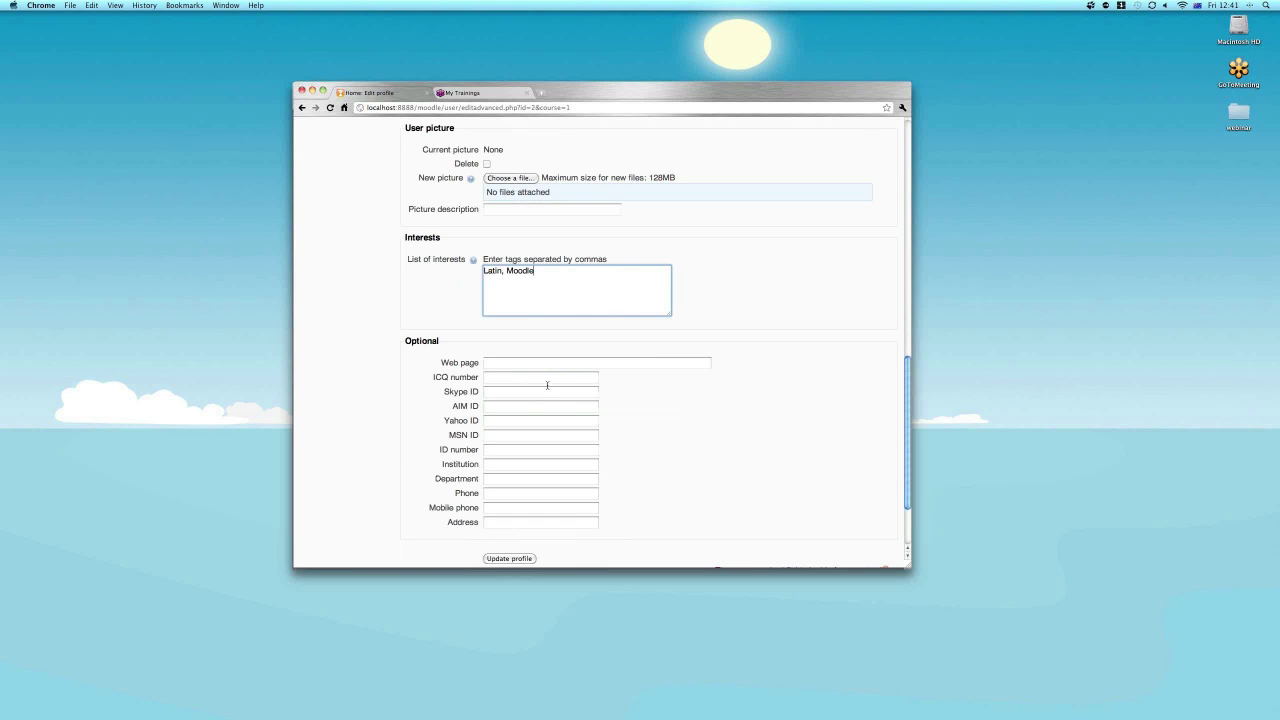
Save the Admin profile and flag the Latin tag, now listing Admin and Teacher, as inappropriate.
{"action": "scroll", "coordinate": [547, 385], "scroll_direction": "down", "scroll_amount": 1}
{"action": "left_click", "coordinate": [509, 558]}
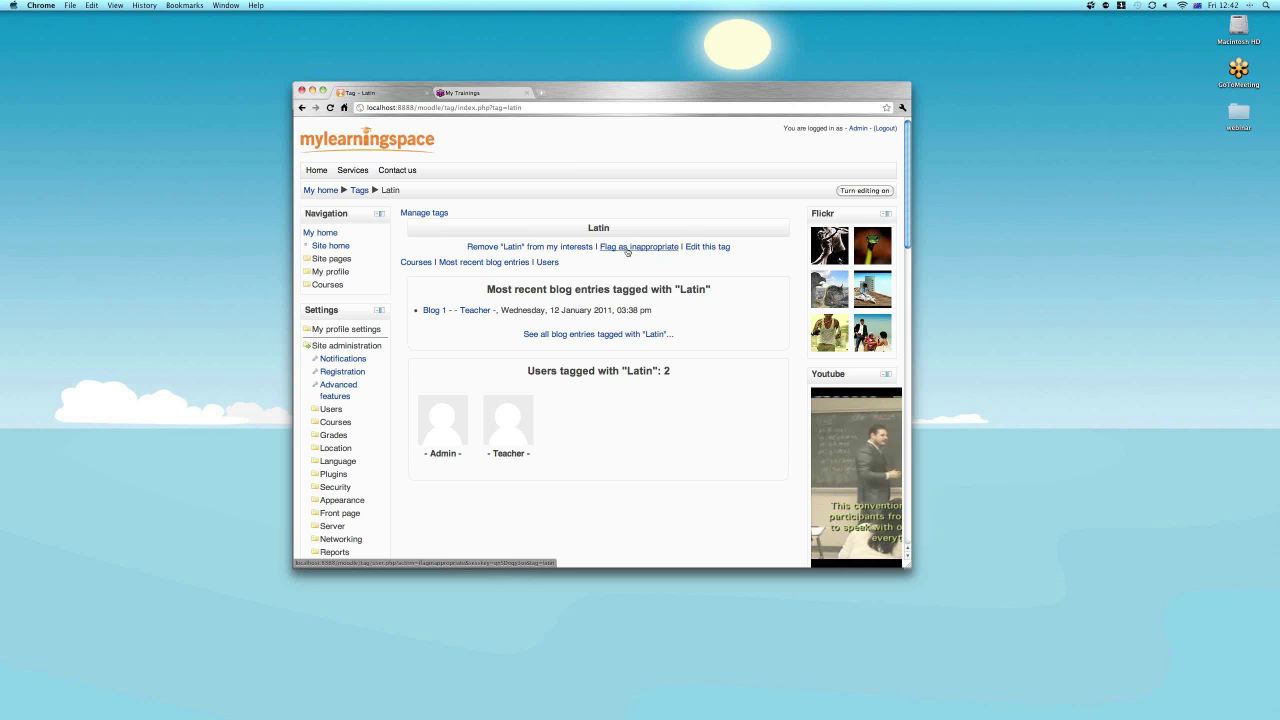
{"action": "left_click", "coordinate": [627, 248]}
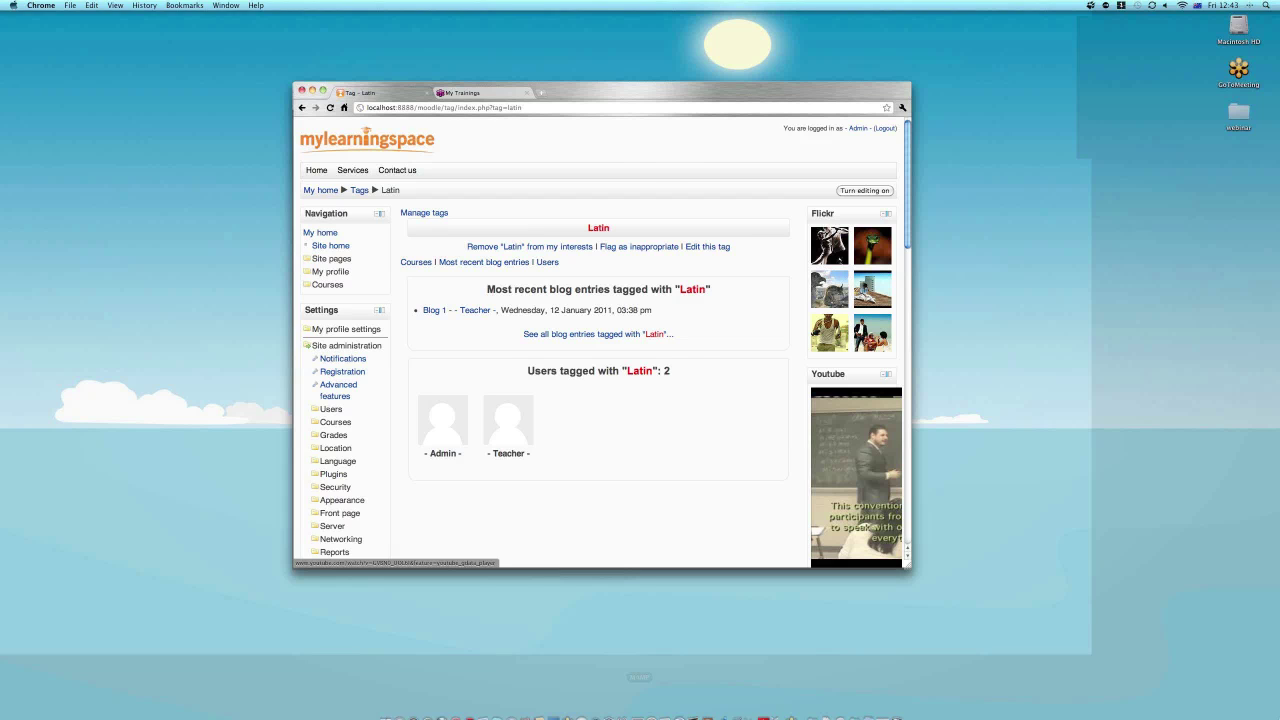
Switch to the webinar slides in Adobe Reader and advance two pages to 'Food for thought'.
{"action": "key", "text": "F3"}
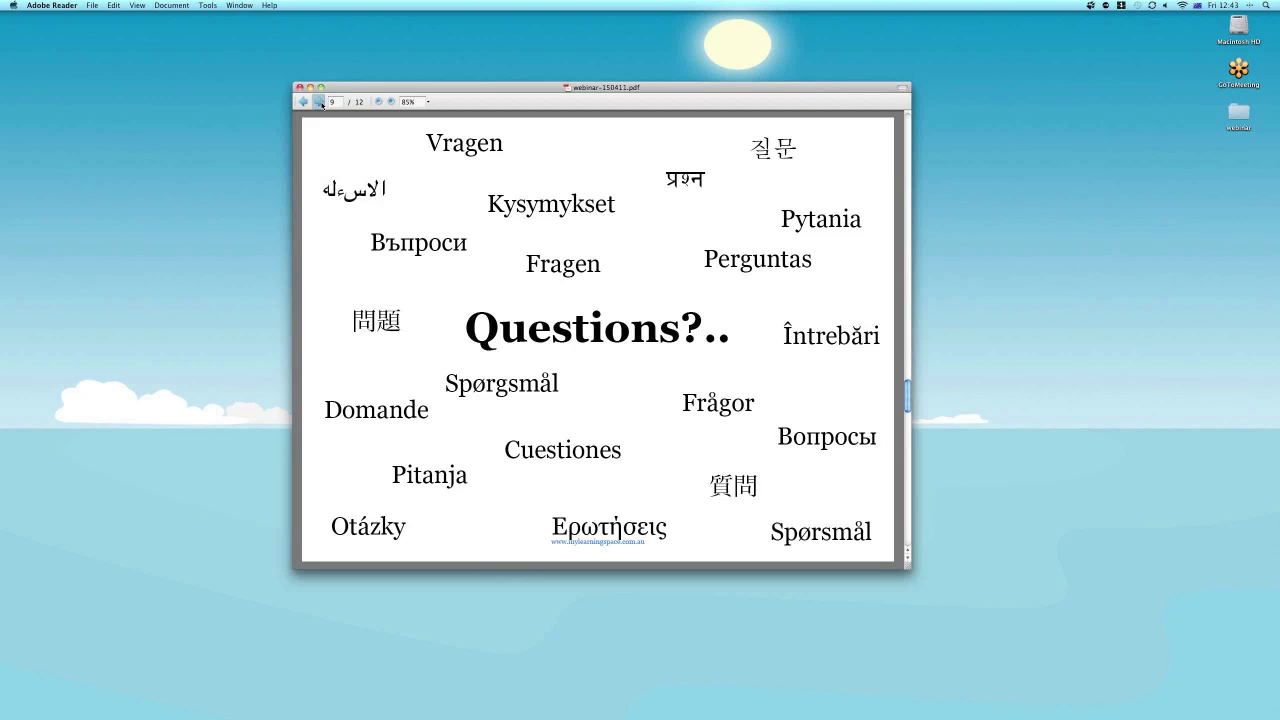
{"action": "left_click", "coordinate": [319, 102]}
{"action": "left_click", "coordinate": [319, 102]}
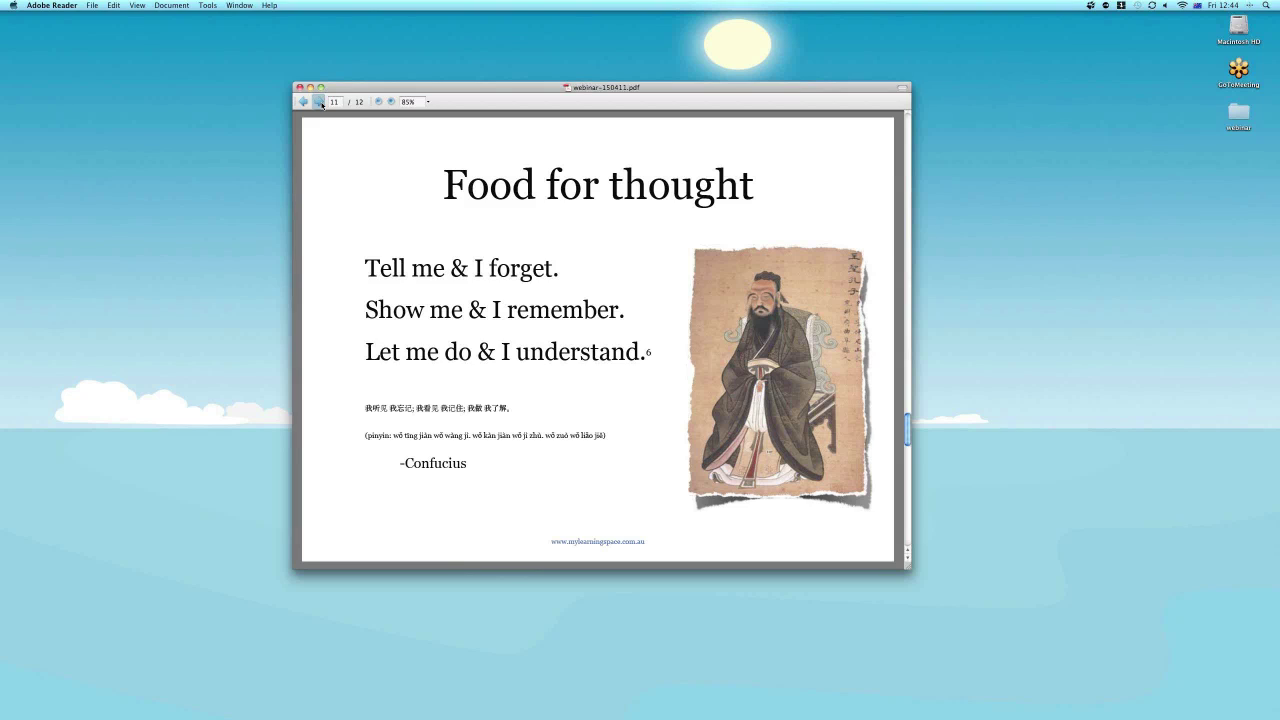
Advance past the References slide to the final mylearningspace slide, page 12 of 12.
{"action": "left_click", "coordinate": [319, 102]}
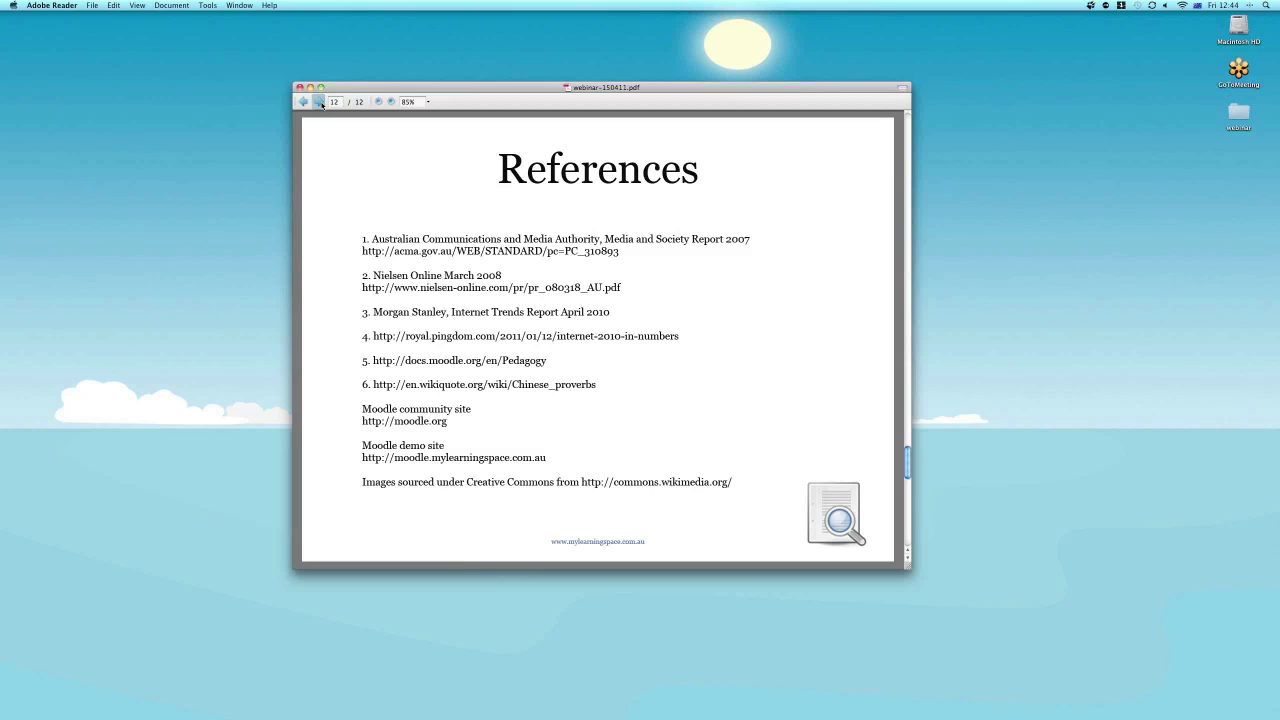
{"action": "left_click", "coordinate": [319, 102]}
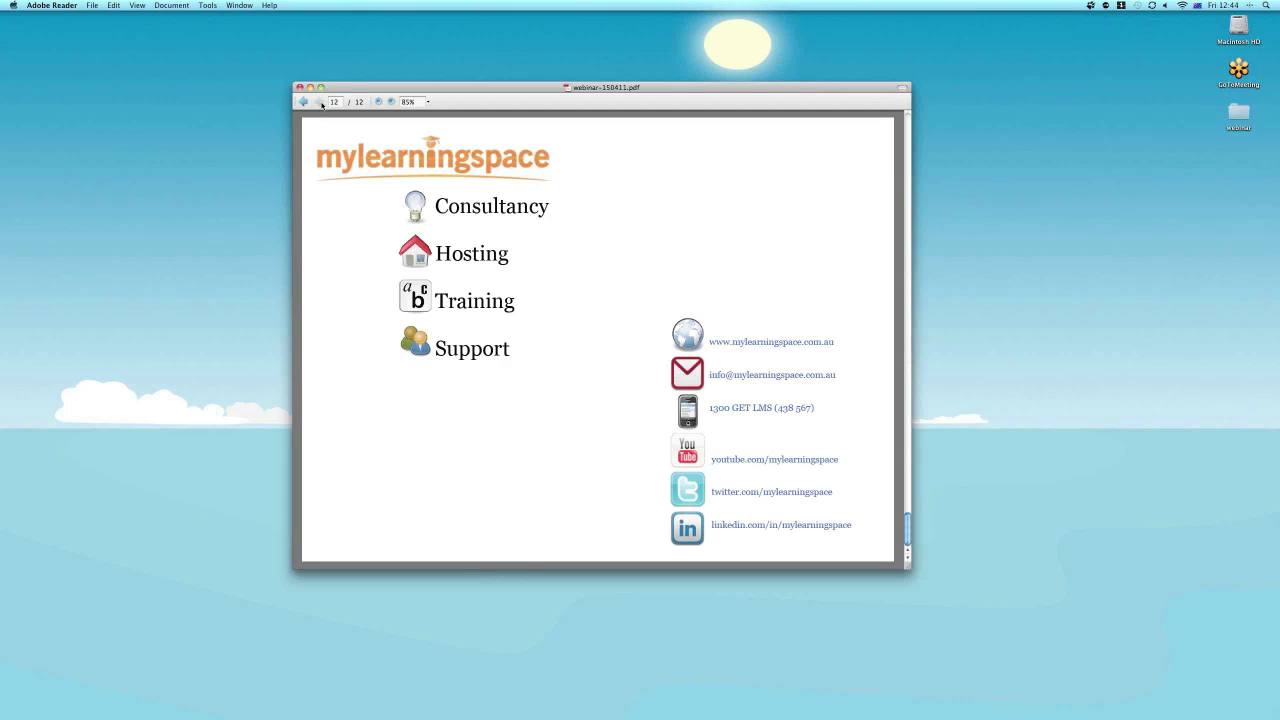